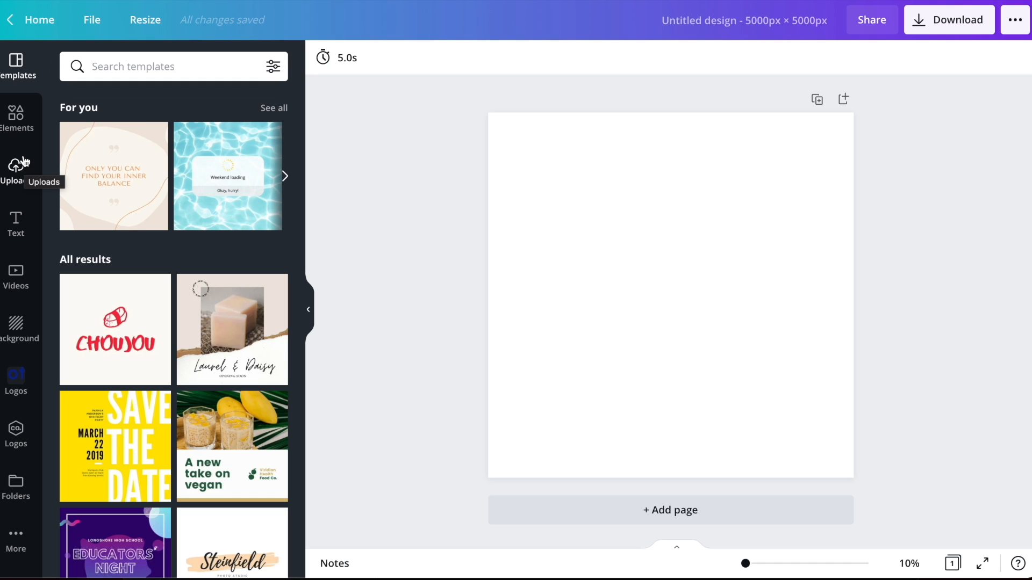
{"action": "left_click", "coordinate": [17, 116]}
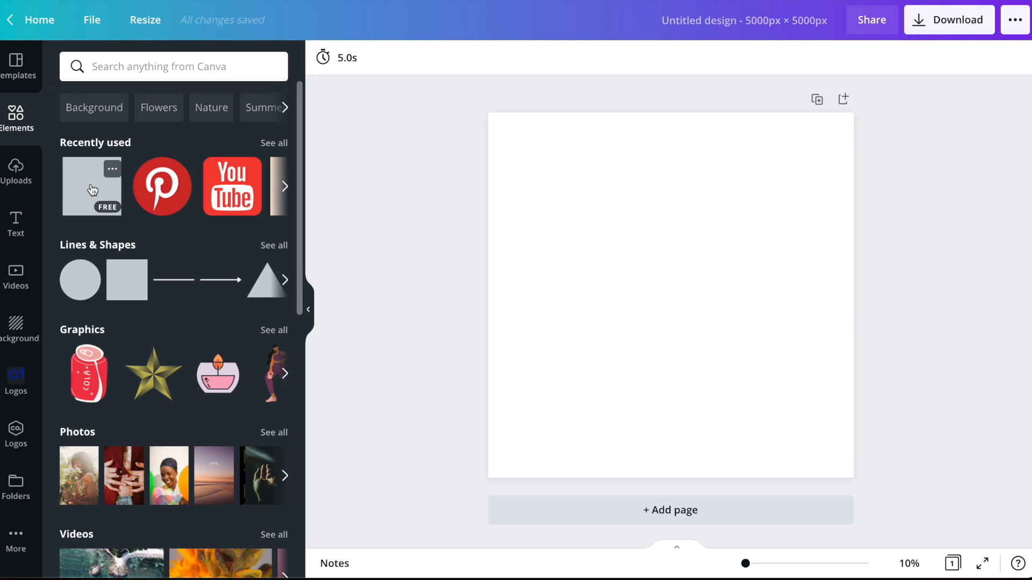
{"action": "left_click", "coordinate": [87, 190]}
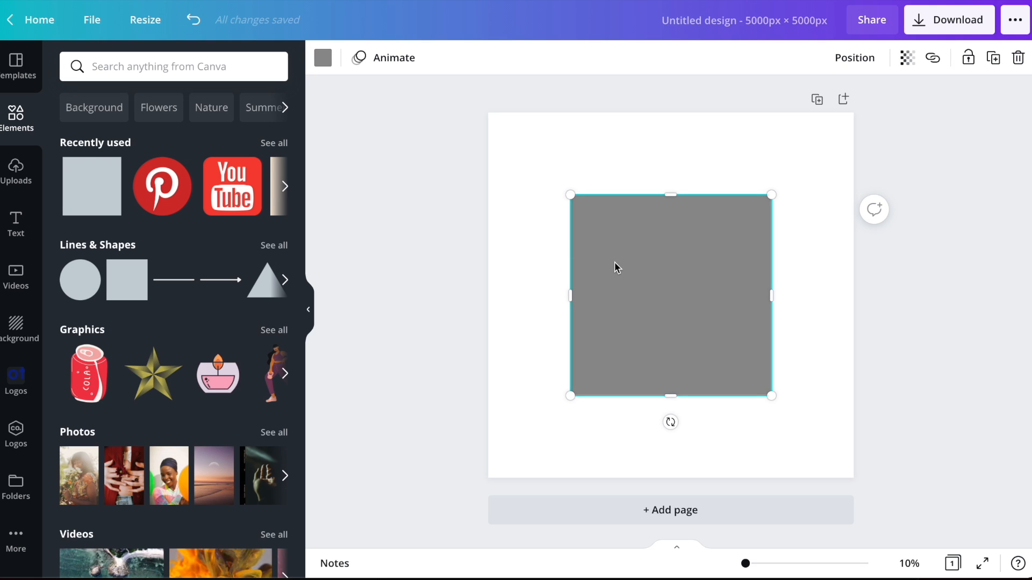
{"action": "key", "text": "Delete"}
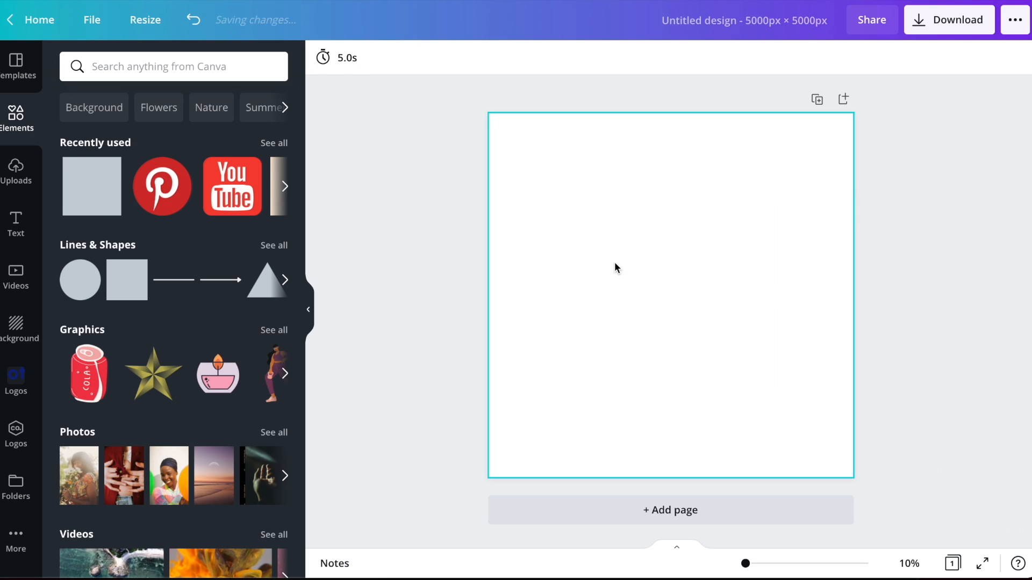
- Insert the nine-cell grid with a tall cell in each upper corner and a wide cell in the lower middle
{"action": "scroll", "coordinate": [168, 240], "scroll_direction": "down", "scroll_amount": 4}
{"action": "scroll", "coordinate": [169, 239], "scroll_direction": "down", "scroll_amount": 6}
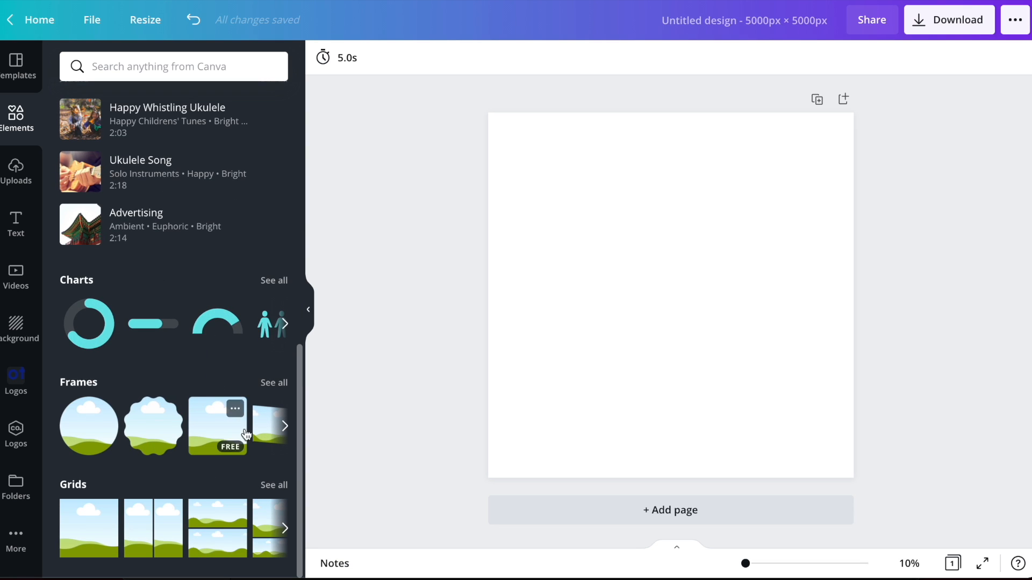
{"action": "left_click", "coordinate": [273, 485]}
{"action": "scroll", "coordinate": [144, 258], "scroll_direction": "down", "scroll_amount": 10}
{"action": "scroll", "coordinate": [144, 256], "scroll_direction": "down", "scroll_amount": 6}
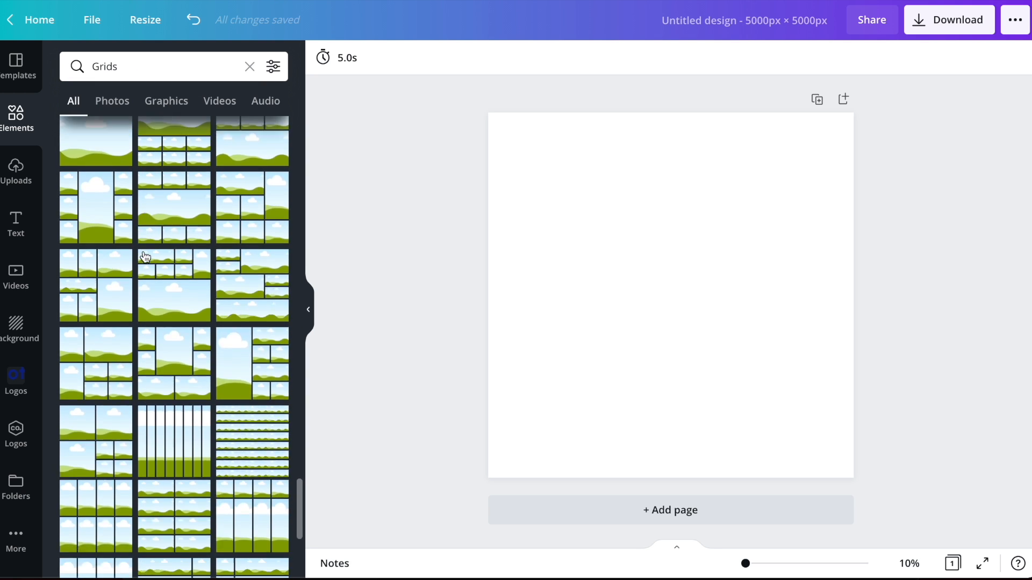
{"action": "scroll", "coordinate": [144, 257], "scroll_direction": "down", "scroll_amount": 8}
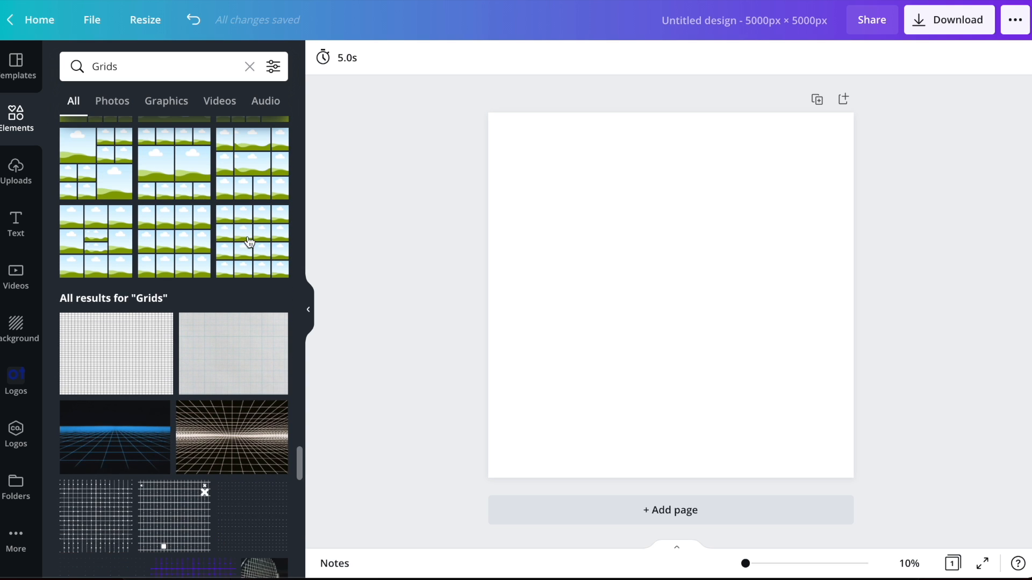
{"action": "scroll", "coordinate": [219, 257], "scroll_direction": "up", "scroll_amount": 8}
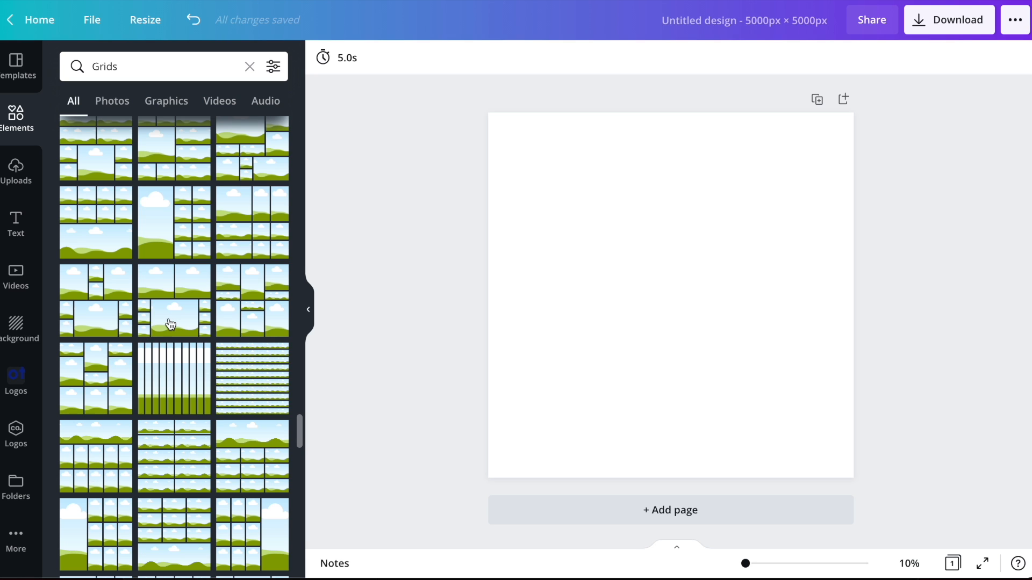
{"action": "scroll", "coordinate": [170, 324], "scroll_direction": "up", "scroll_amount": 2}
{"action": "left_click", "coordinate": [92, 382]}
- Set the grid spacing to 0 so the cells sit directly against each other
{"action": "left_click", "coordinate": [378, 63]}
{"action": "left_click_drag", "start_coordinate": [463, 103], "coordinate": [424, 105]}
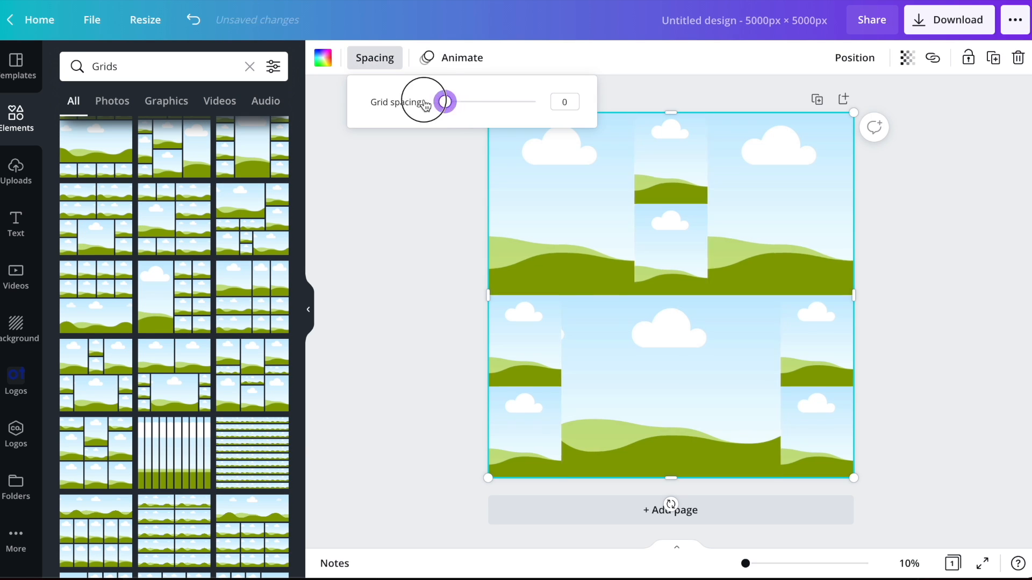
{"action": "left_click", "coordinate": [376, 173]}
- Fill the grid's large upper-left cell with the custom light blue #71C3D8
{"action": "left_click", "coordinate": [549, 153]}
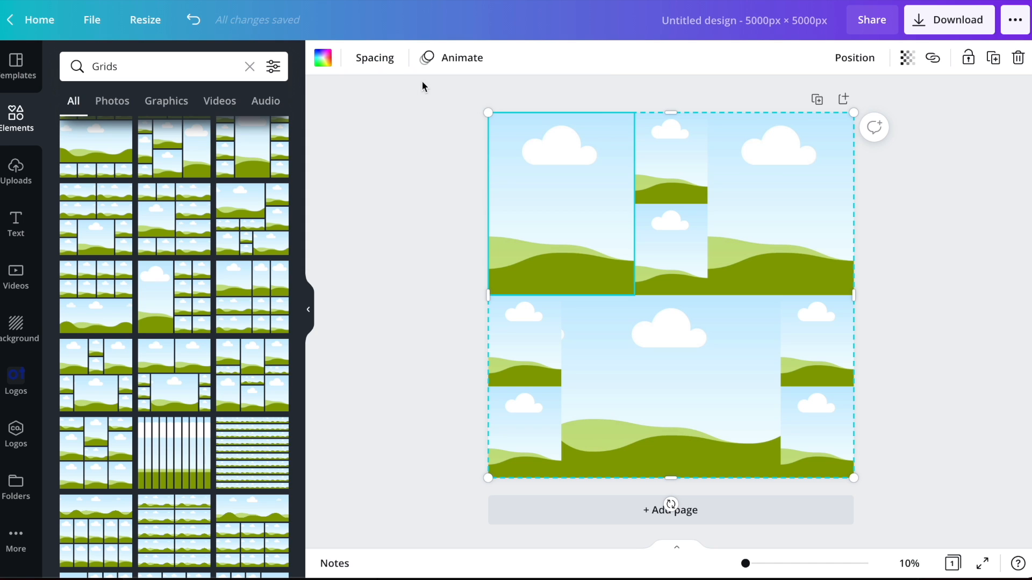
{"action": "left_click", "coordinate": [322, 57]}
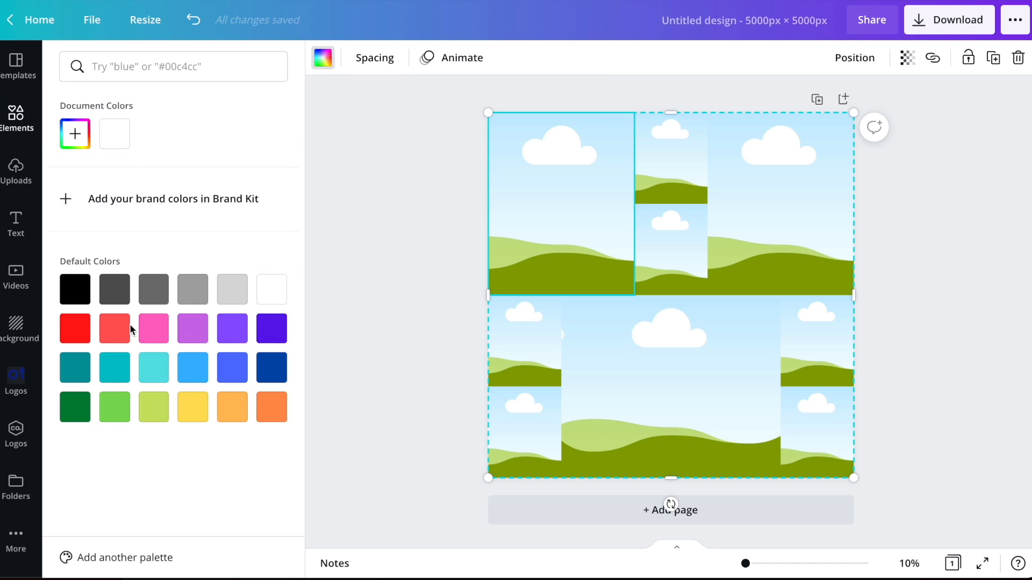
{"action": "left_click", "coordinate": [82, 140]}
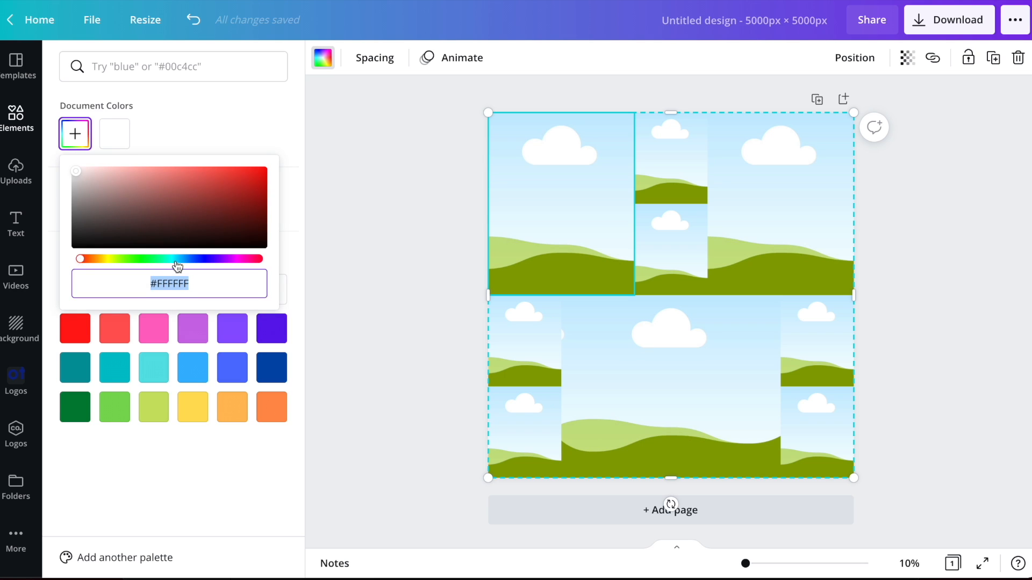
{"action": "left_click", "coordinate": [176, 260]}
{"action": "left_click", "coordinate": [150, 197]}
{"action": "left_click", "coordinate": [165, 180]}
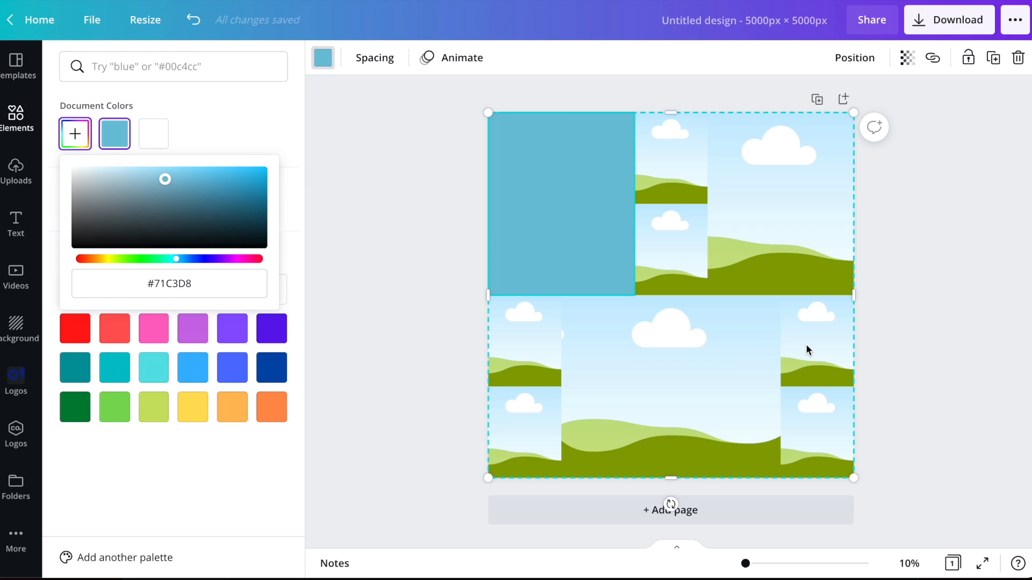
- Apply the same light blue to the small cell below the large upper-right cell and the small cell in the lower-left corner
{"action": "left_click", "coordinate": [806, 350]}
{"action": "left_click", "coordinate": [117, 141]}
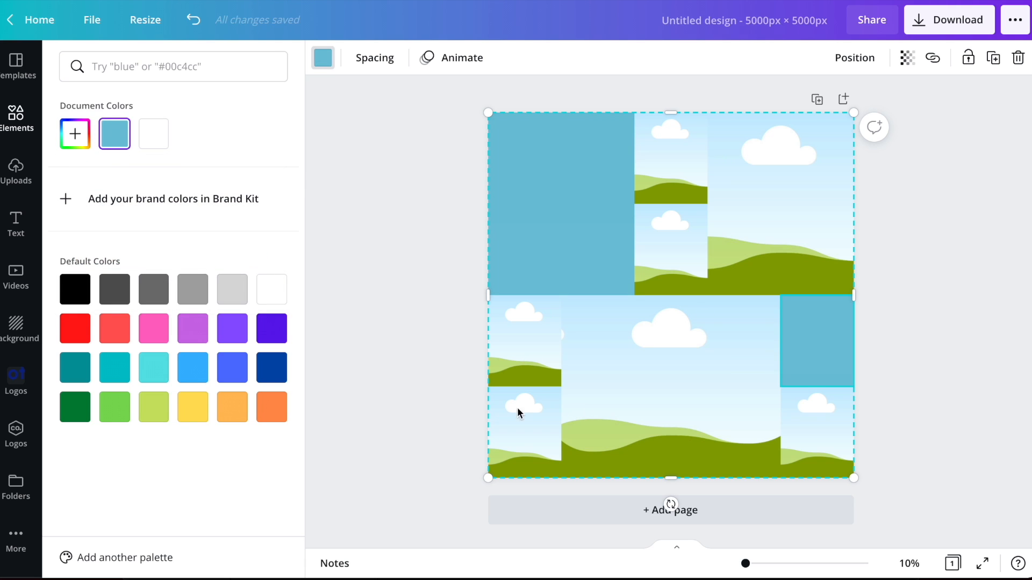
{"action": "left_click", "coordinate": [521, 432]}
{"action": "left_click", "coordinate": [127, 144]}
- Fill the small top-middle cell and the large lower-centre cell with a custom, slightly darker medium blue
{"action": "left_click", "coordinate": [672, 168]}
{"action": "left_click", "coordinate": [115, 134]}
{"action": "left_click", "coordinate": [75, 135]}
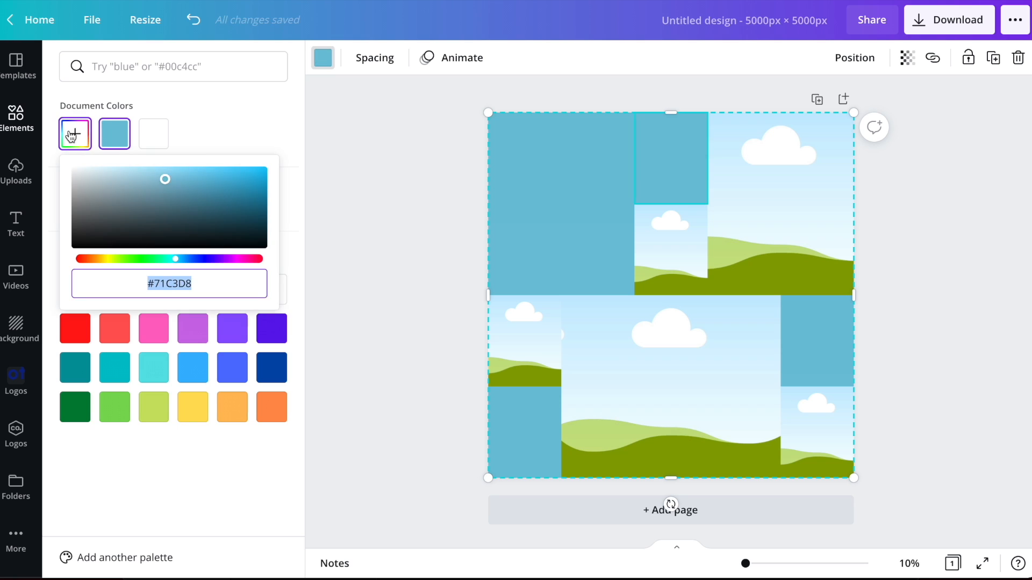
{"action": "left_click", "coordinate": [182, 188]}
{"action": "left_click", "coordinate": [681, 336]}
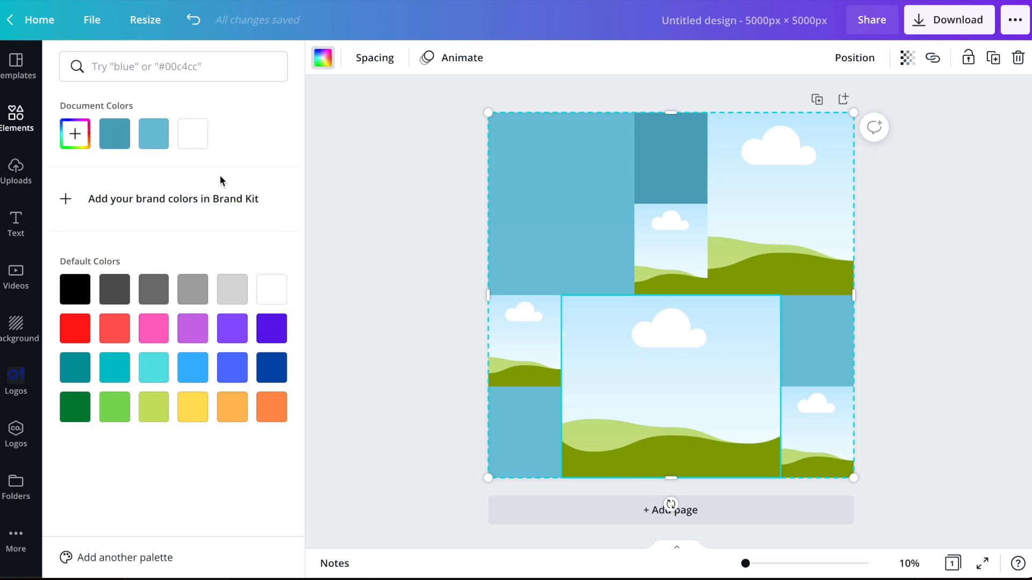
{"action": "left_click", "coordinate": [112, 142]}
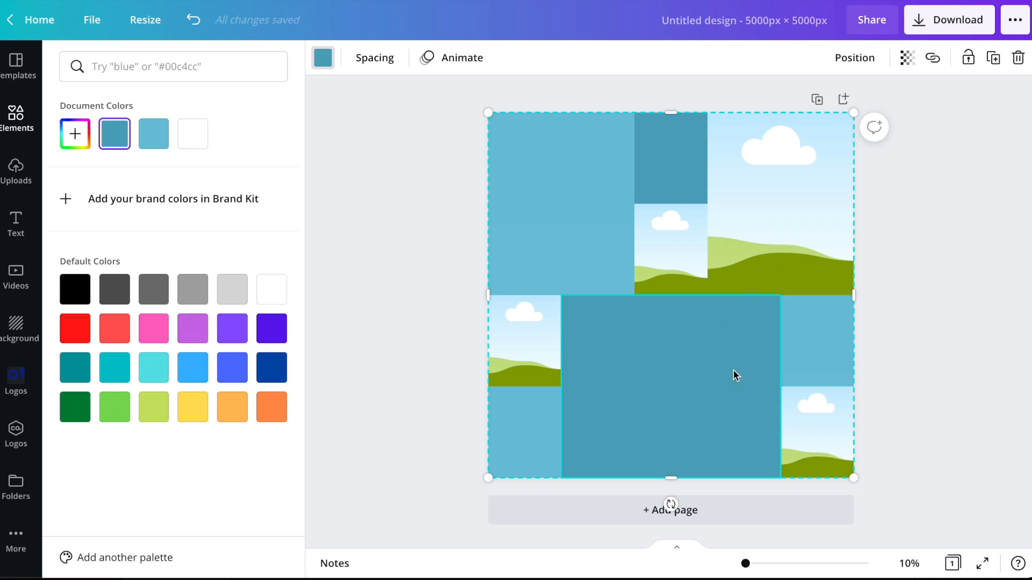
- Fill the large upper-right cell and the small cell below the large upper-left cell with dark teal #1C7086
{"action": "left_click", "coordinate": [728, 247]}
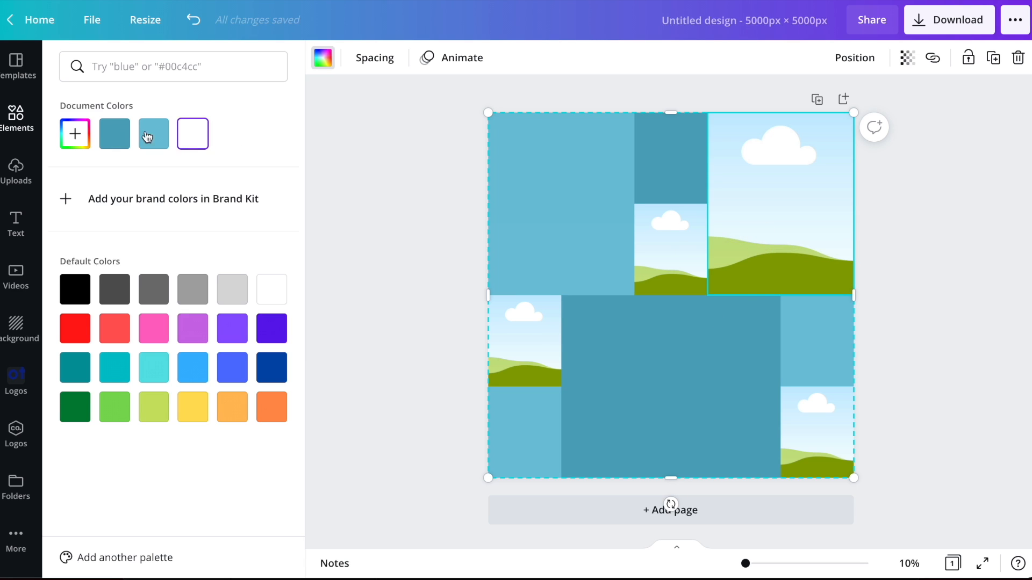
{"action": "left_click", "coordinate": [114, 134]}
{"action": "left_click", "coordinate": [73, 137]}
{"action": "left_click", "coordinate": [227, 205]}
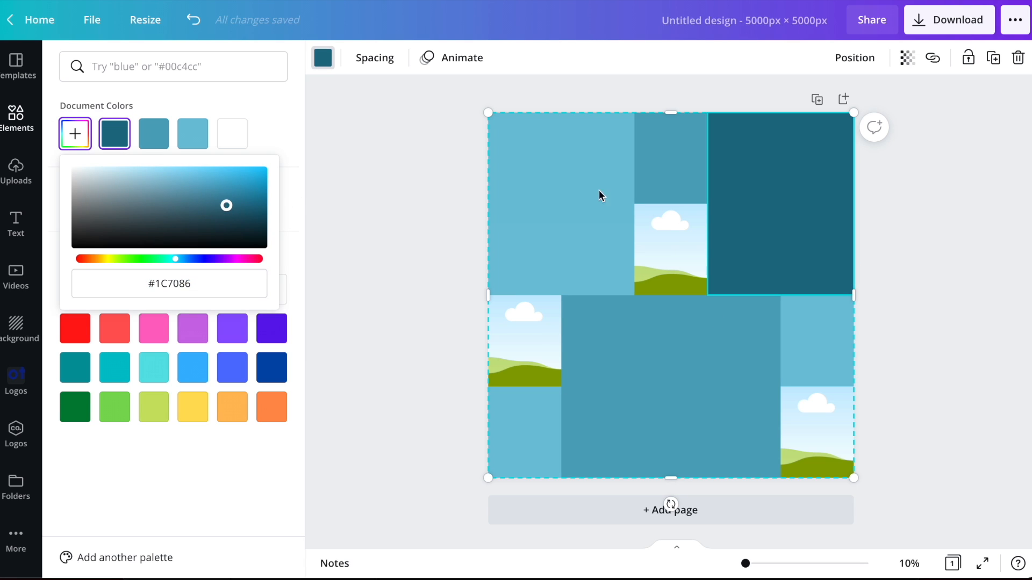
{"action": "left_click", "coordinate": [529, 328]}
{"action": "left_click", "coordinate": [115, 134]}
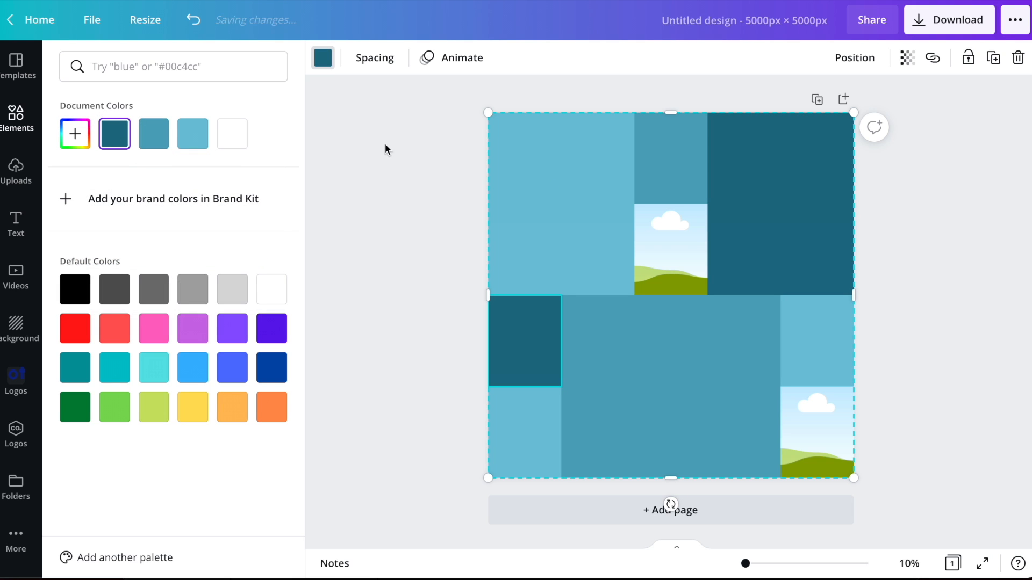
- Fill the small cell under the top-middle one and the small lower-right corner cell with bright blue #11BCE8
{"action": "left_click", "coordinate": [668, 247]}
{"action": "left_click", "coordinate": [115, 134]}
{"action": "left_click", "coordinate": [69, 134]}
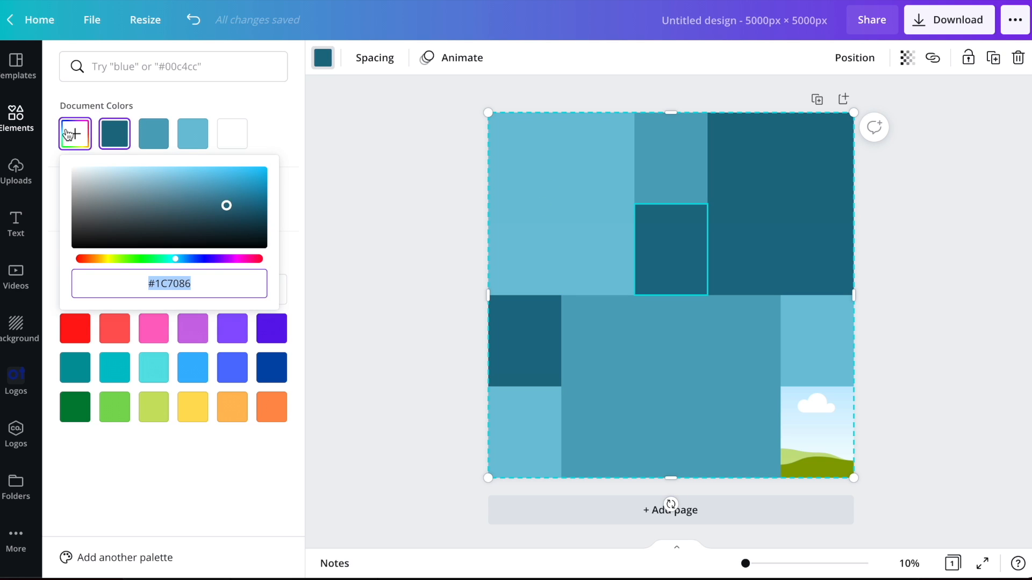
{"action": "left_click", "coordinate": [253, 175]}
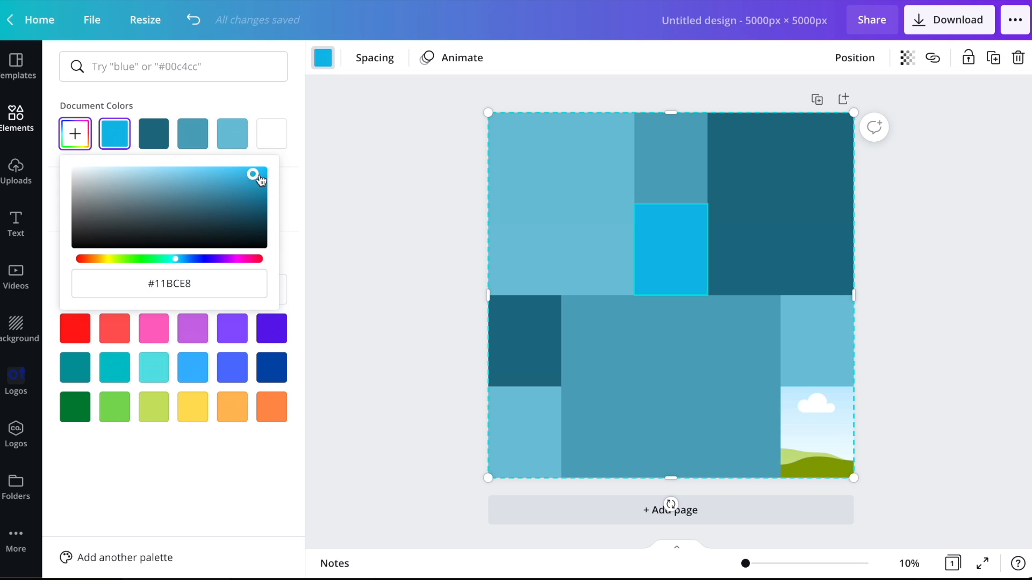
{"action": "left_click", "coordinate": [824, 442]}
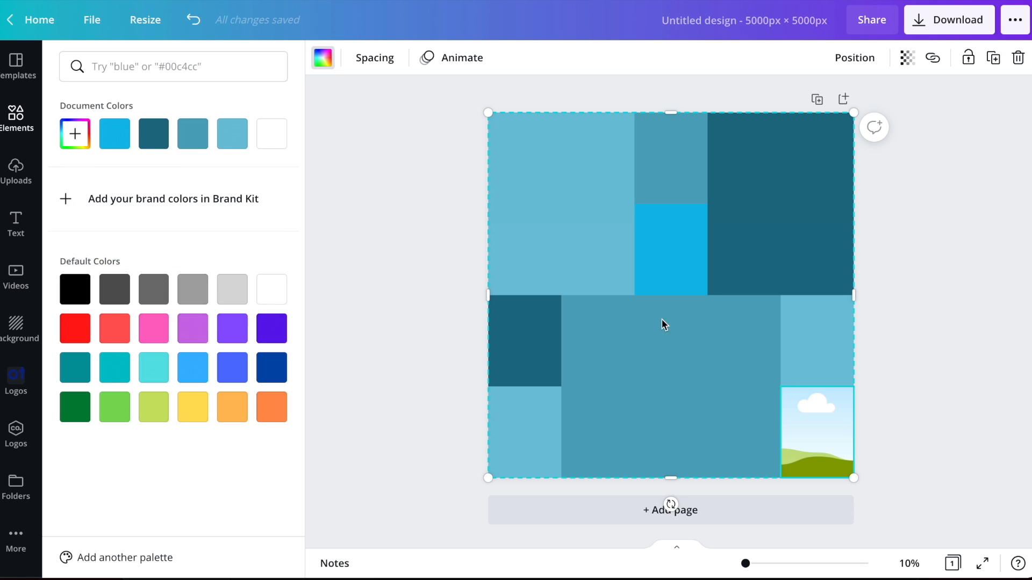
{"action": "left_click", "coordinate": [115, 133]}
{"action": "left_click", "coordinate": [357, 191]}
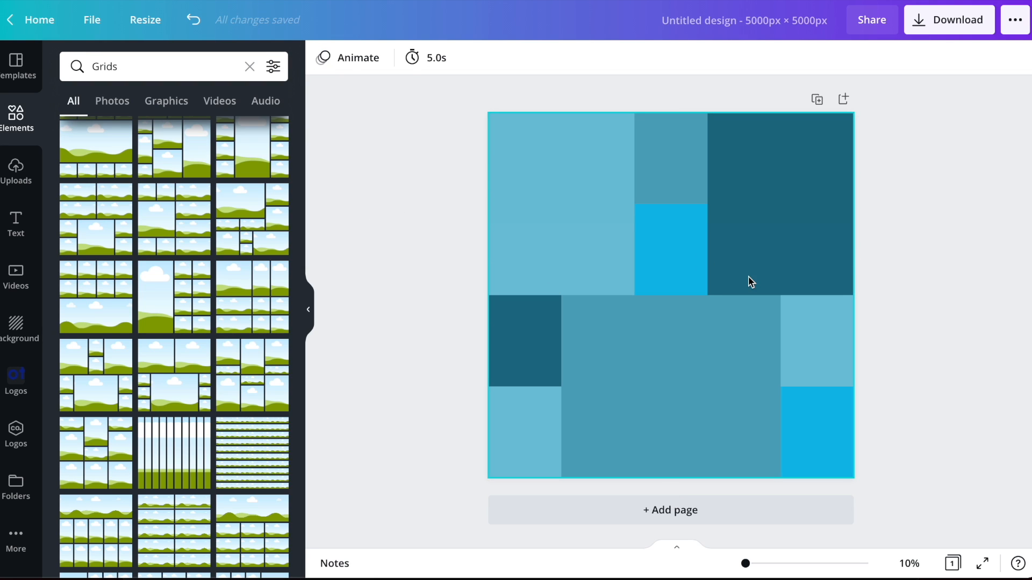
- Shrink the coloured grid to the upper half of the page and place a duplicate in the lower half
{"action": "left_click", "coordinate": [770, 207]}
{"action": "left_click_drag", "start_coordinate": [856, 475], "coordinate": [860, 293]}
{"action": "left_click_drag", "start_coordinate": [783, 256], "coordinate": [780, 252]}
{"action": "left_click", "coordinate": [745, 234]}
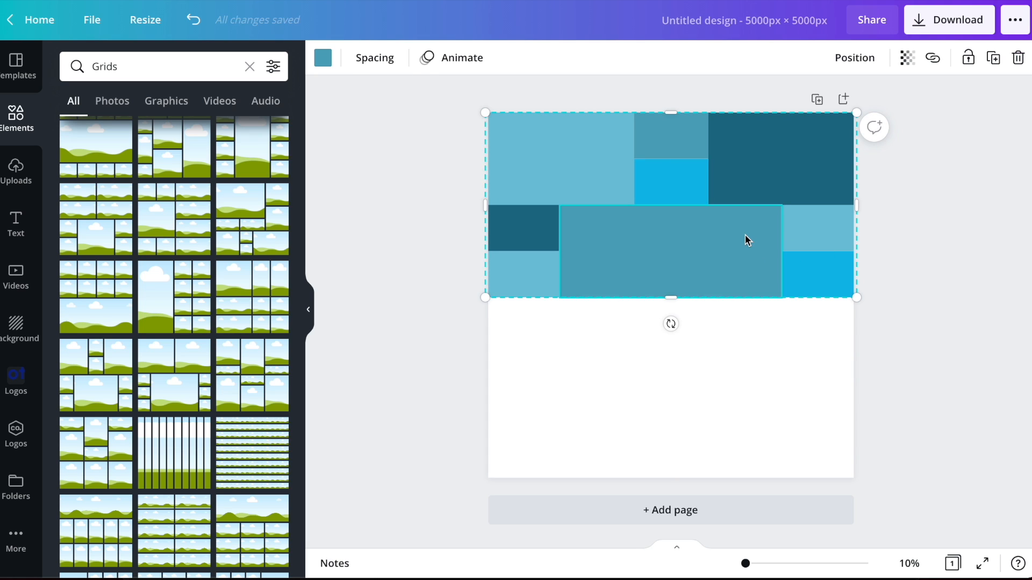
{"action": "left_click_drag", "start_coordinate": [719, 183], "coordinate": [717, 365]}
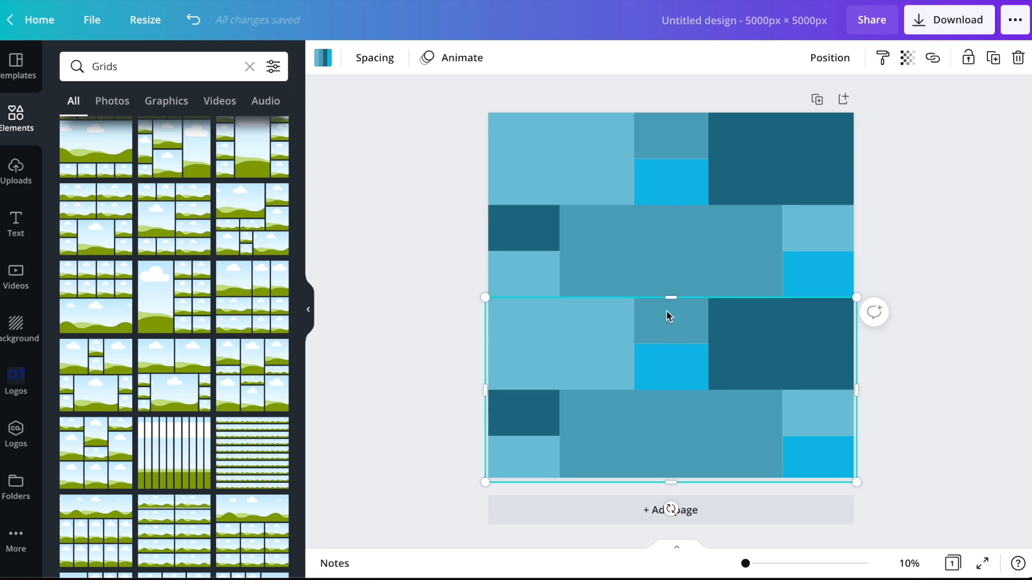
- Recolour the lower grid's top-middle cell dark teal, its large upper-right cell light blue and the small cell below that bright blue
{"action": "left_click", "coordinate": [663, 333]}
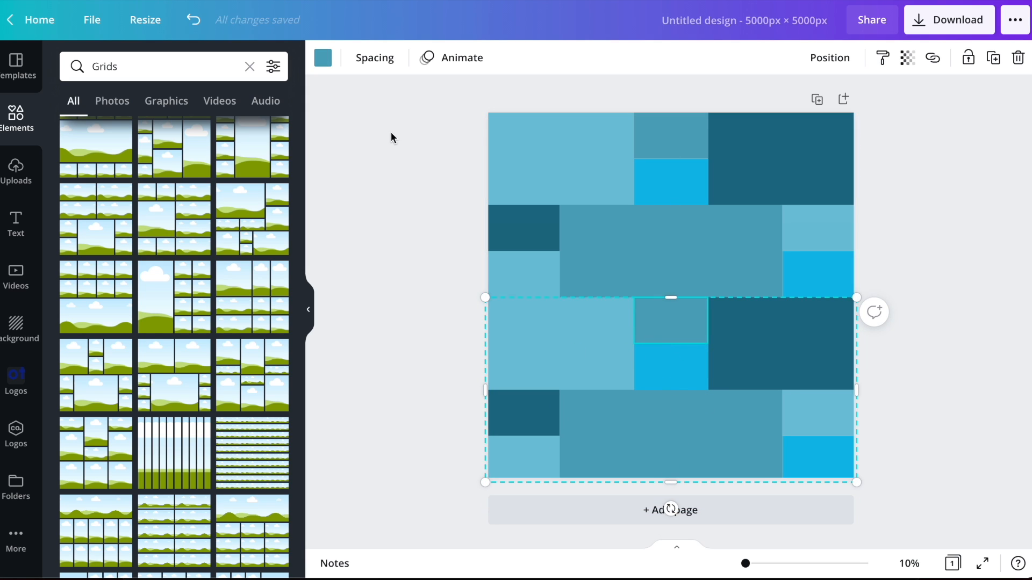
{"action": "left_click", "coordinate": [328, 64]}
{"action": "left_click", "coordinate": [153, 134]}
{"action": "left_click", "coordinate": [745, 323]}
{"action": "left_click", "coordinate": [182, 138]}
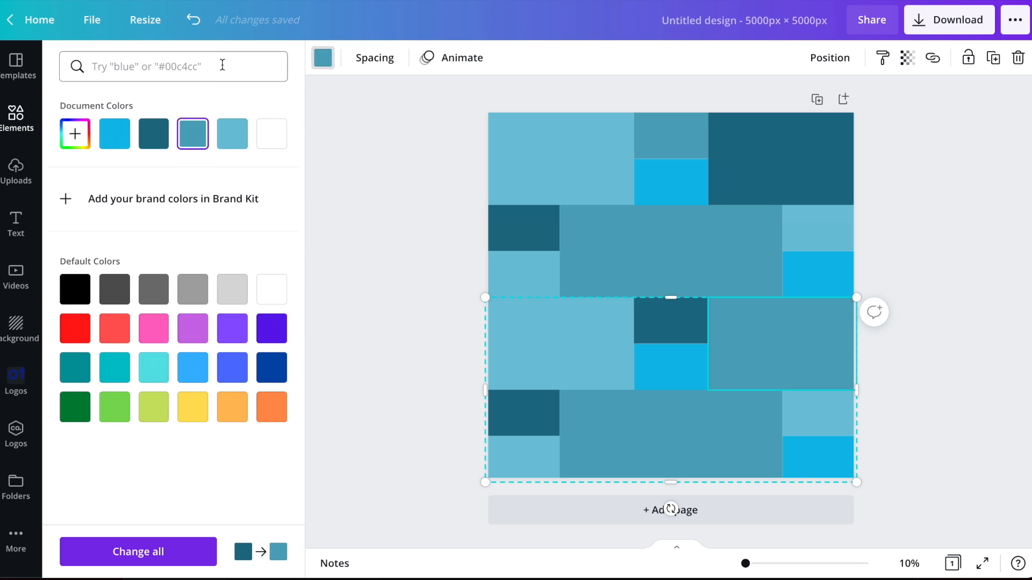
{"action": "left_click", "coordinate": [232, 135]}
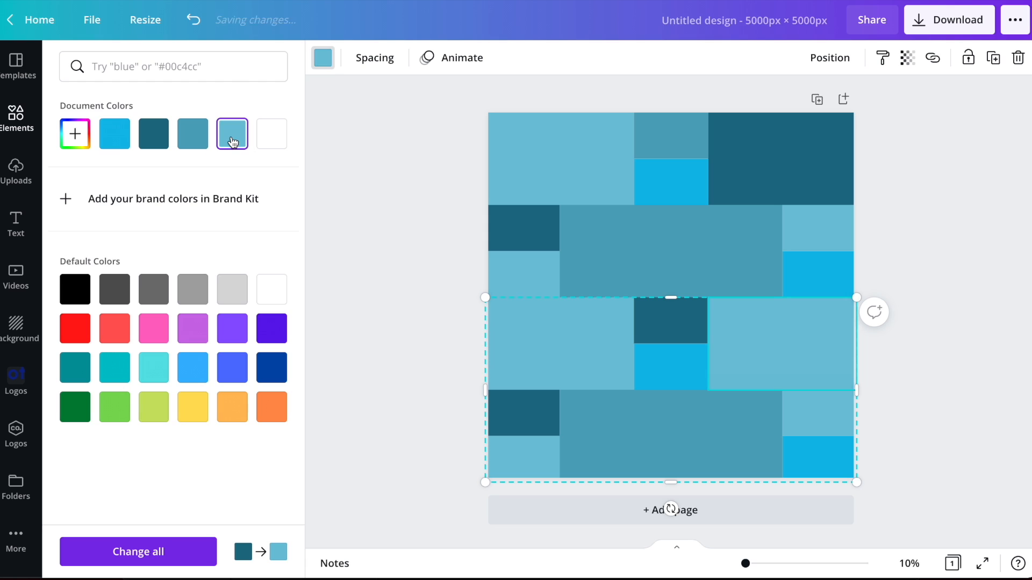
{"action": "left_click", "coordinate": [800, 419]}
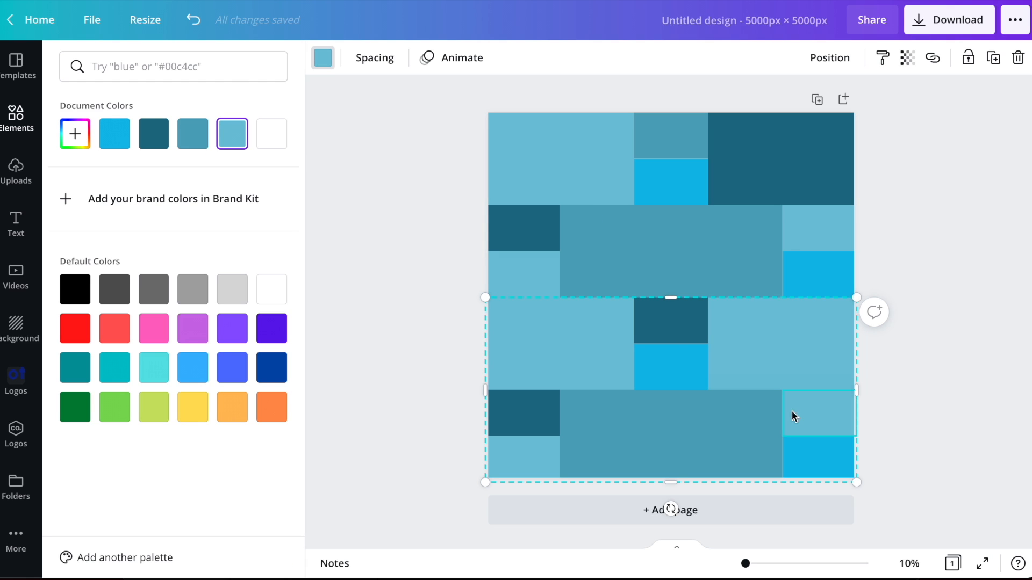
{"action": "left_click", "coordinate": [114, 140]}
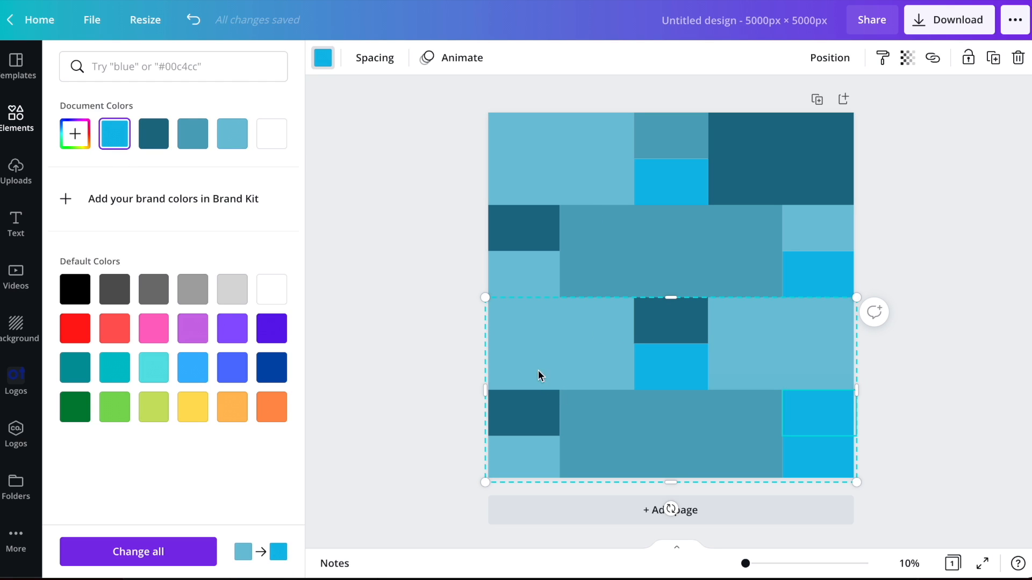
- Recolour the lower grid's large upper-left cell a deeper, darker teal and its large lower-centre cell pale blue #91E1F6
{"action": "left_click", "coordinate": [522, 341]}
{"action": "left_click", "coordinate": [155, 137]}
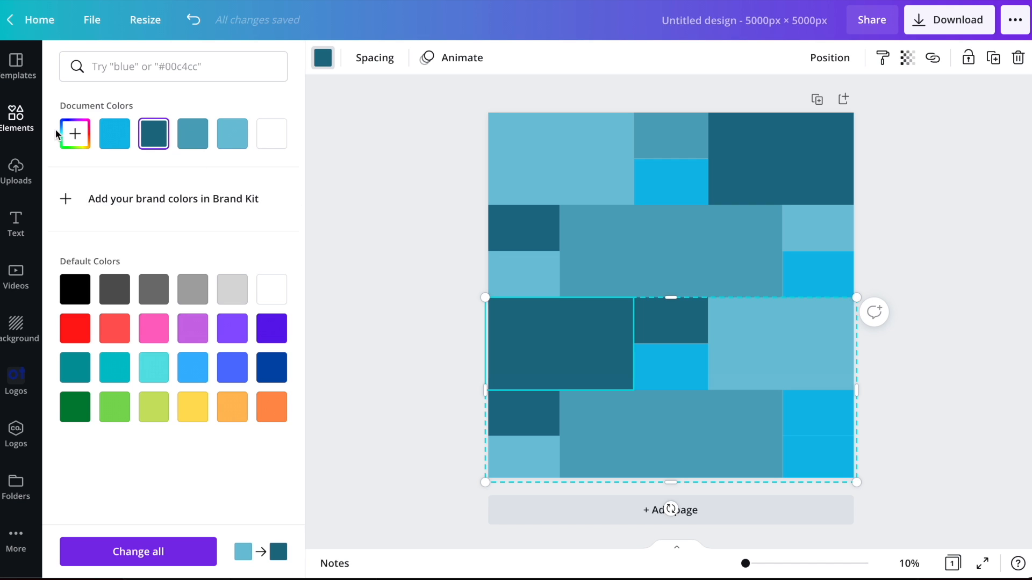
{"action": "left_click", "coordinate": [80, 140]}
{"action": "left_click", "coordinate": [257, 215]}
{"action": "left_click", "coordinate": [675, 430]}
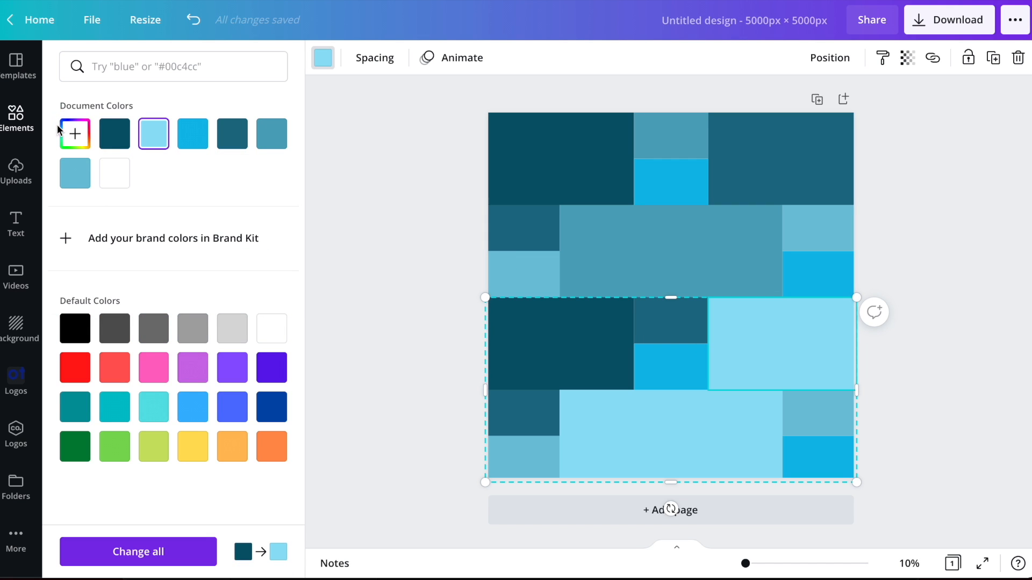
- Change the lower grid's large upper-right cell to vivid sky blue #3FD7FF
{"action": "left_click", "coordinate": [73, 133]}
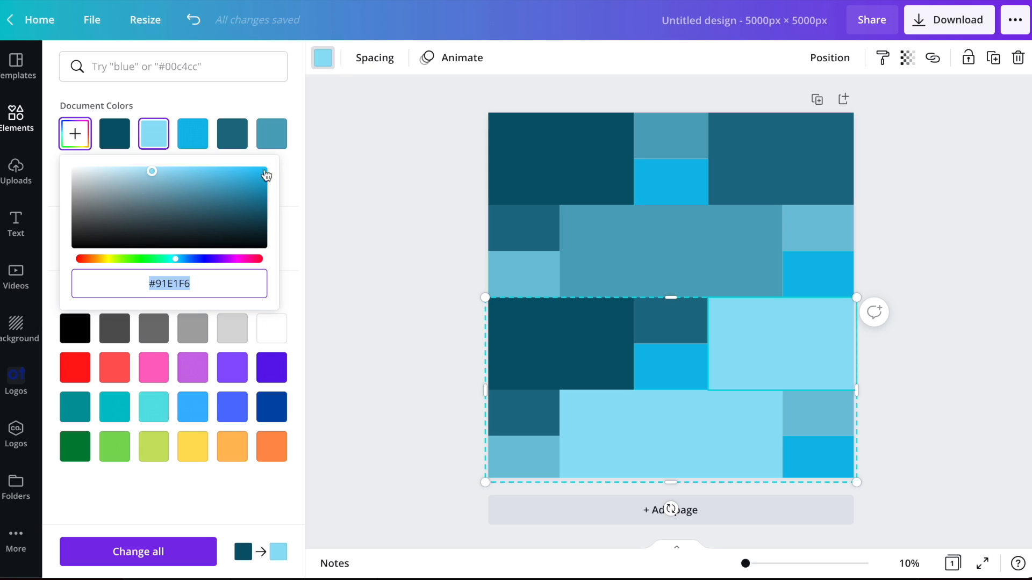
{"action": "left_click", "coordinate": [251, 174]}
{"action": "left_click_drag", "start_coordinate": [218, 178], "coordinate": [225, 168]}
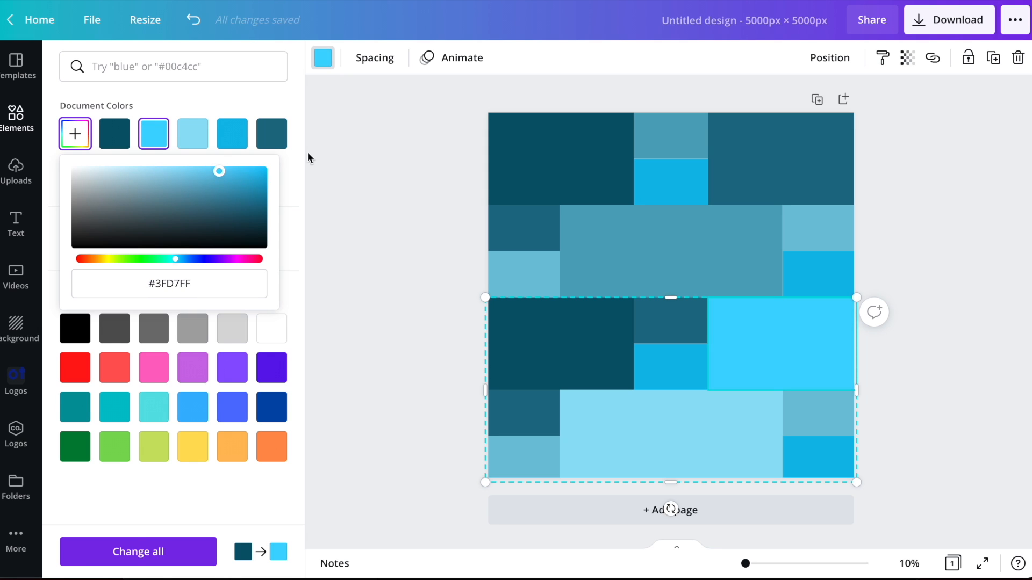
{"action": "left_click", "coordinate": [855, 178]}
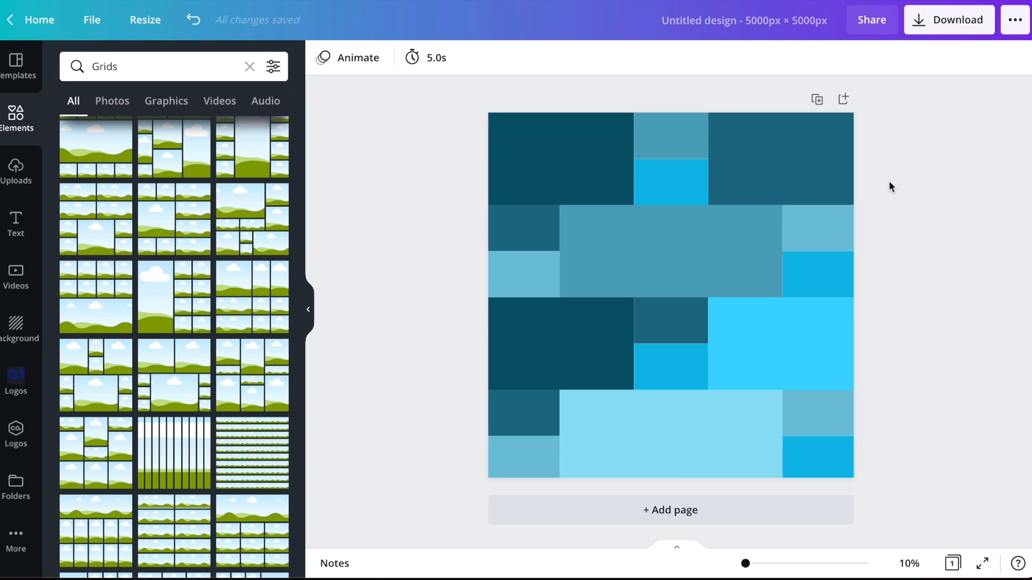
- Download the finished colour-block design as a JPG and dismiss the saved-design message
{"action": "left_click", "coordinate": [945, 35]}
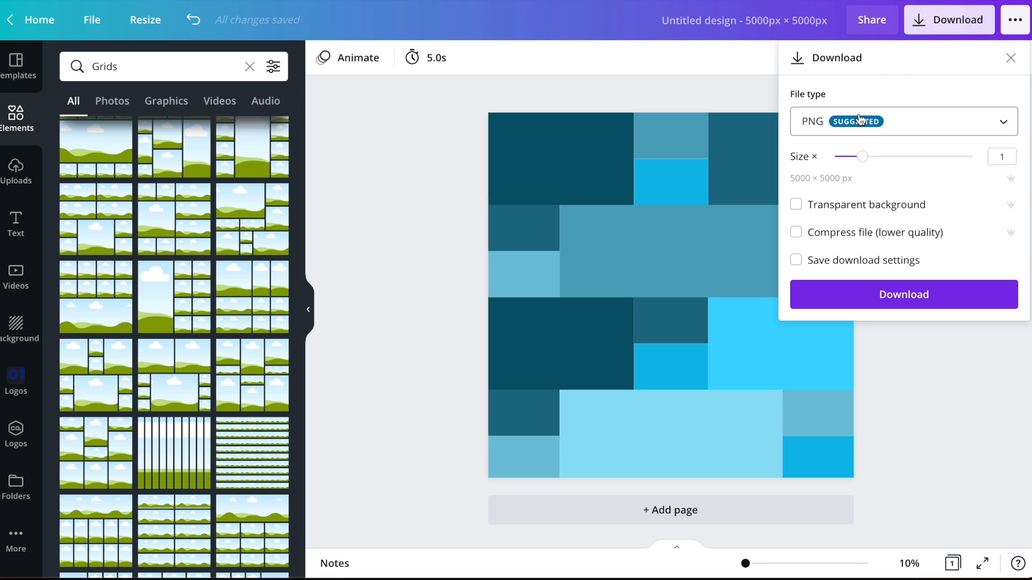
{"action": "left_click", "coordinate": [874, 130]}
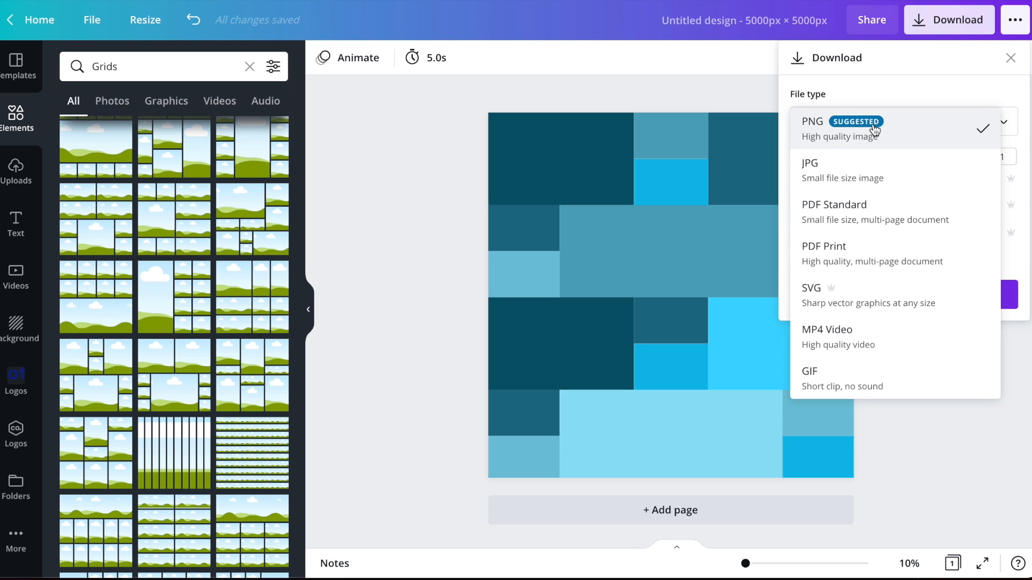
{"action": "left_click", "coordinate": [868, 163]}
{"action": "left_click", "coordinate": [896, 287]}
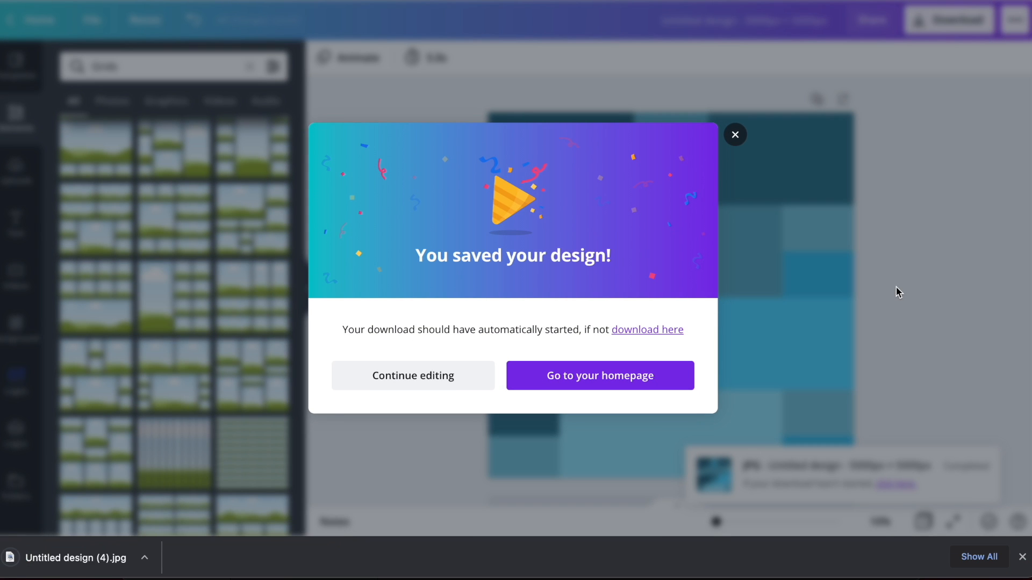
{"action": "left_click", "coordinate": [736, 138]}
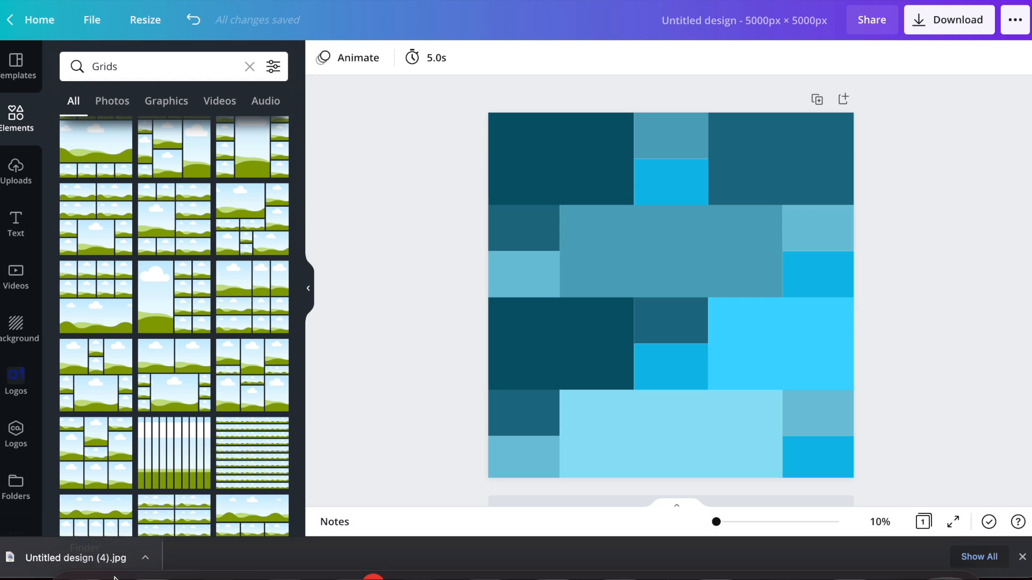
- Upload Untitled design (4).jpg and set it as the full background of a new second page
{"action": "left_click_drag", "start_coordinate": [48, 554], "coordinate": [744, 288]}
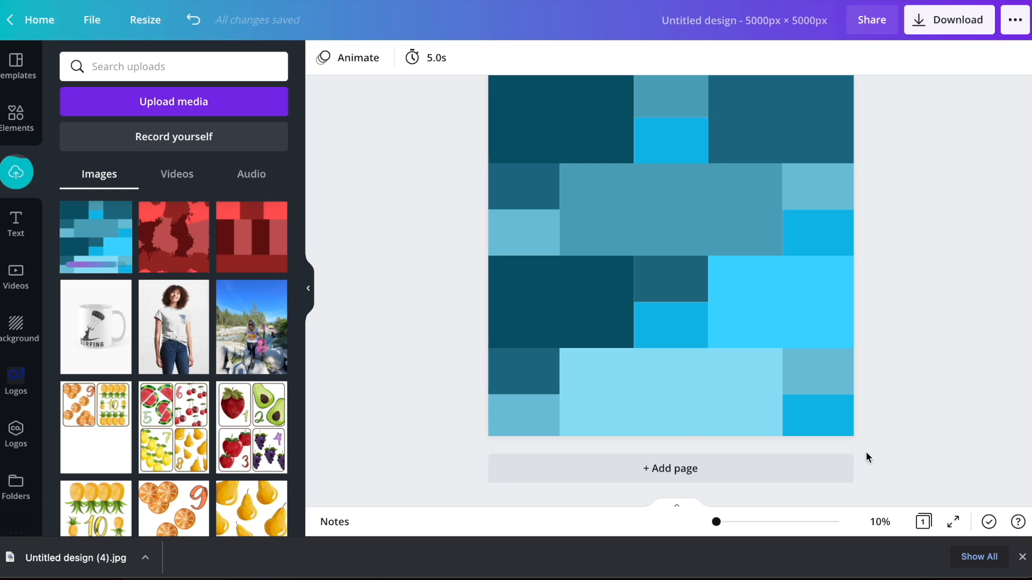
{"action": "left_click", "coordinate": [767, 473]}
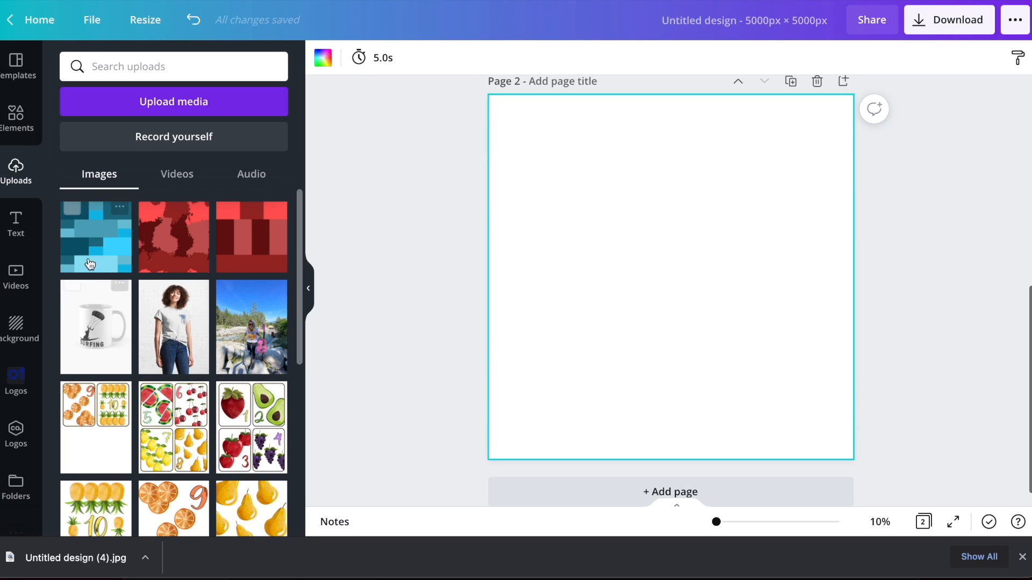
{"action": "left_click", "coordinate": [396, 150]}
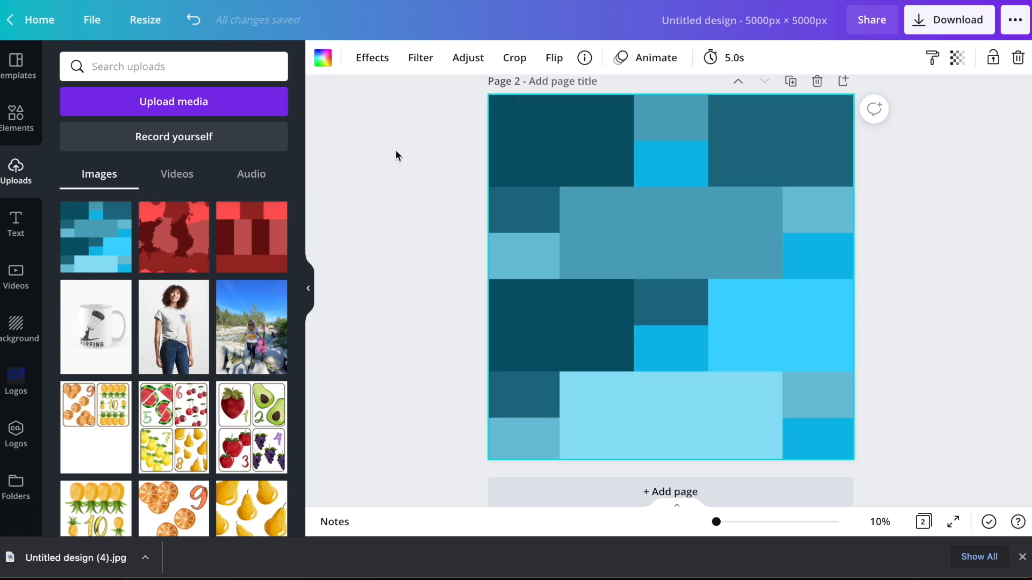
- Choose the Liquify effect Wobble for the colour-block image on page 2
{"action": "left_click", "coordinate": [620, 184]}
{"action": "left_click", "coordinate": [378, 63]}
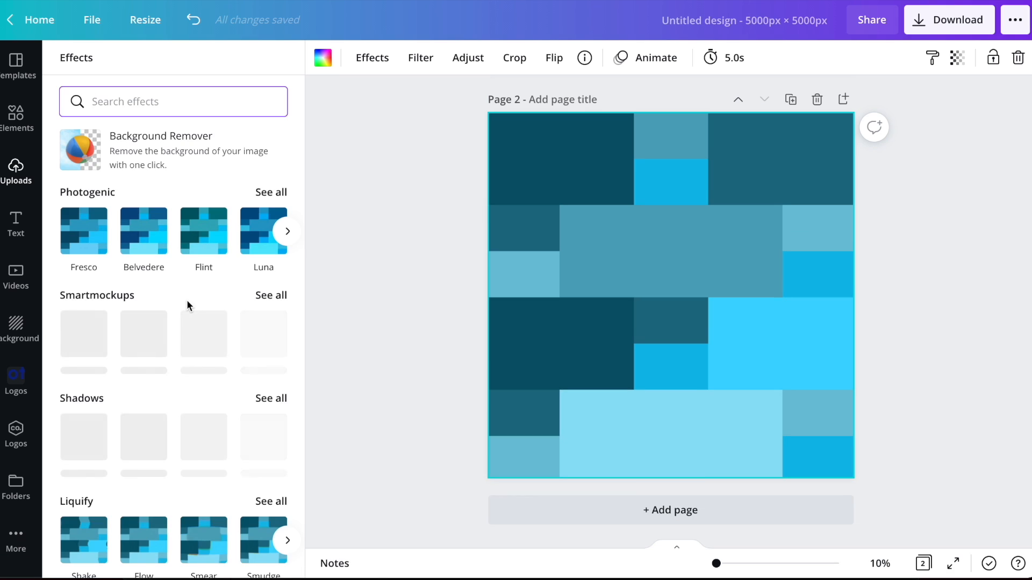
{"action": "scroll", "coordinate": [186, 299], "scroll_direction": "down", "scroll_amount": 3}
{"action": "scroll", "coordinate": [187, 301], "scroll_direction": "down", "scroll_amount": 3}
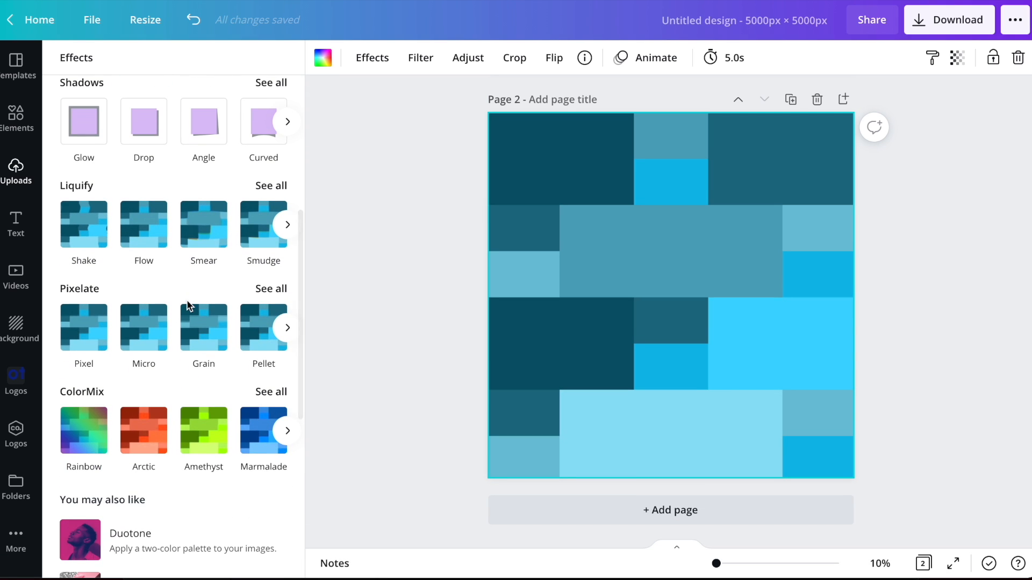
{"action": "left_click", "coordinate": [288, 225]}
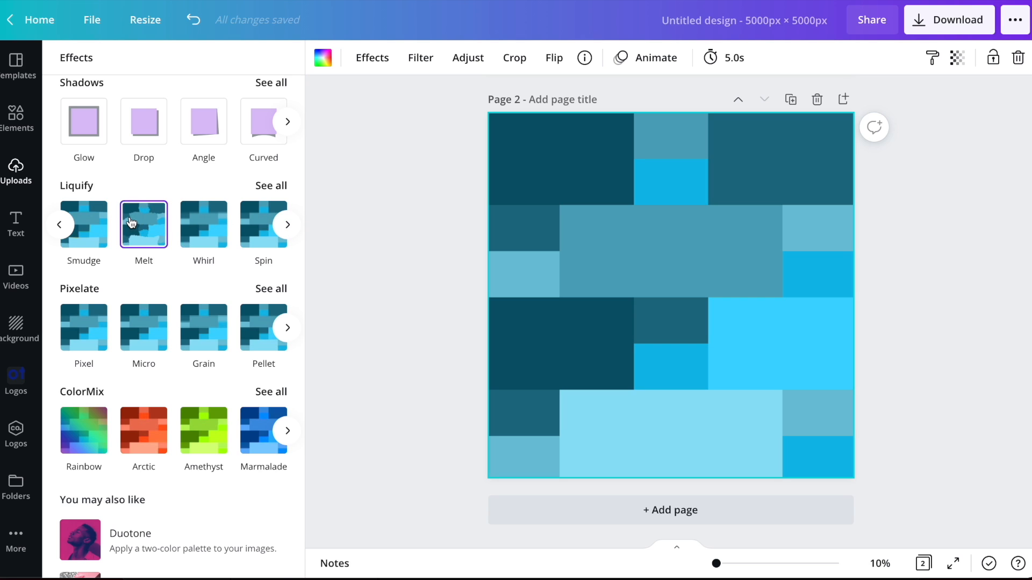
{"action": "left_click", "coordinate": [288, 225]}
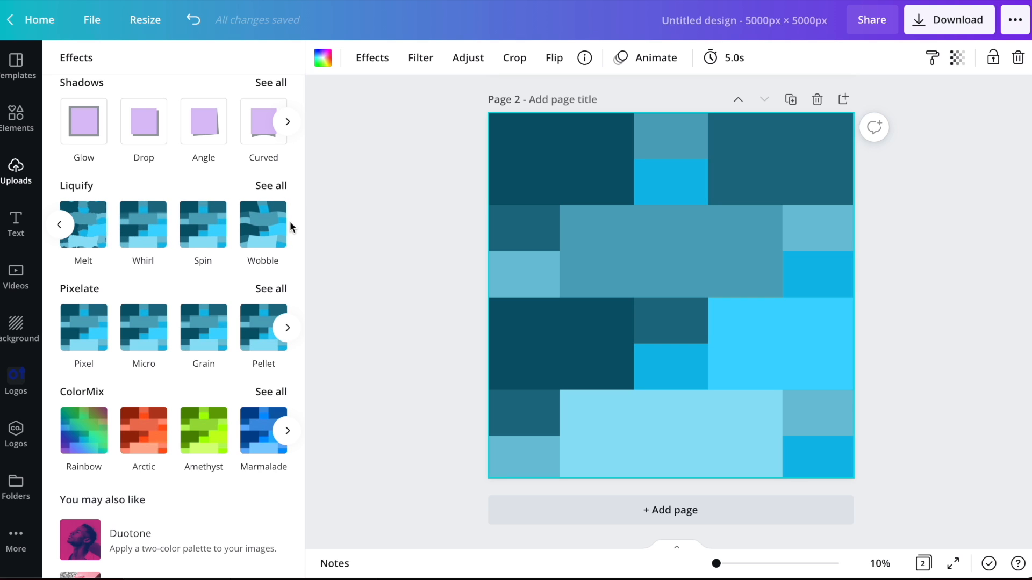
{"action": "left_click", "coordinate": [258, 236]}
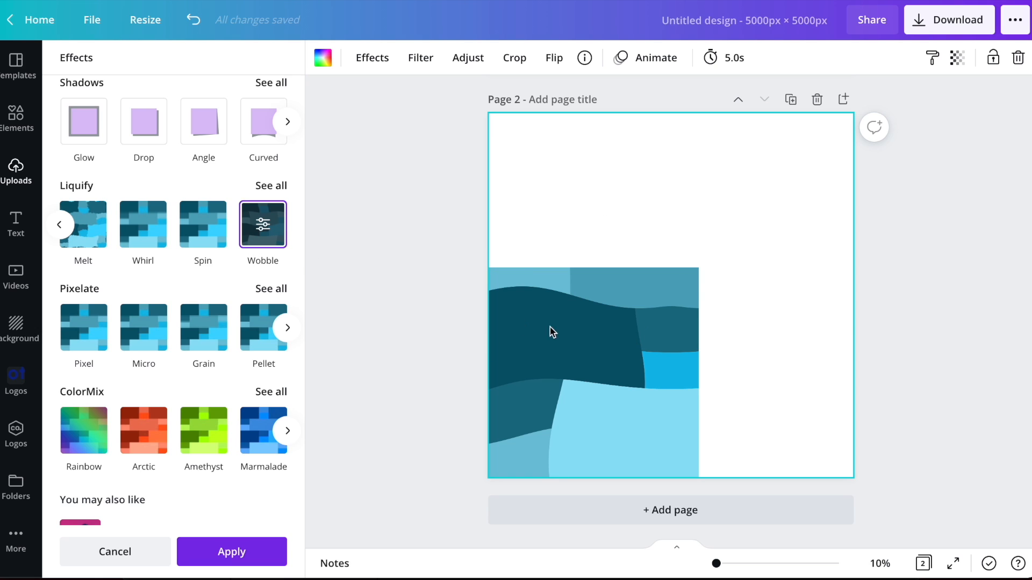
- Increase the Wobble effect's first setting so the blocks become wavy across the page, and apply the effect
{"action": "left_click", "coordinate": [263, 220]}
{"action": "left_click", "coordinate": [198, 150]}
{"action": "left_click_drag", "start_coordinate": [199, 151], "coordinate": [263, 150]}
{"action": "left_click", "coordinate": [212, 555]}
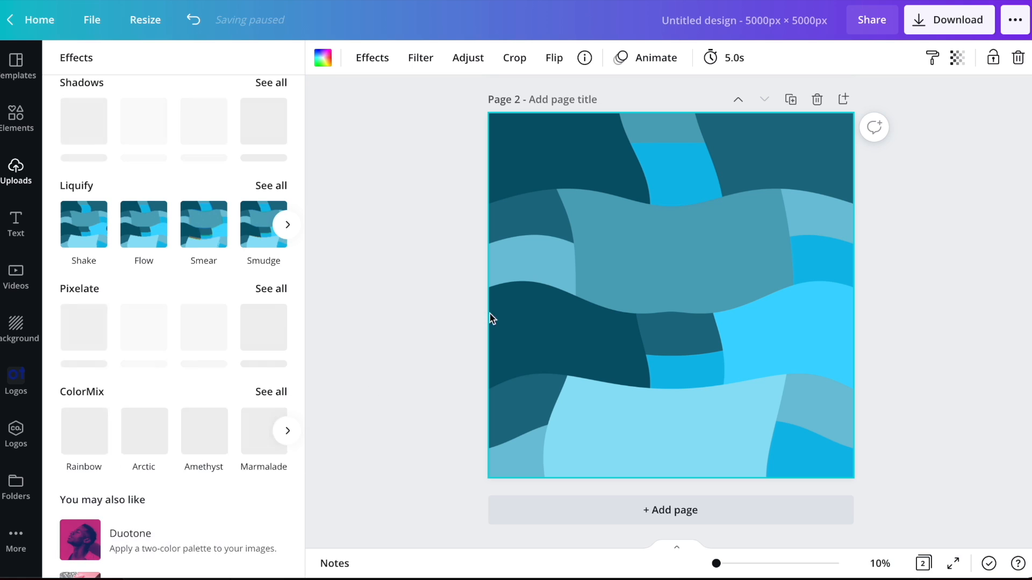
{"action": "left_click", "coordinate": [356, 292]}
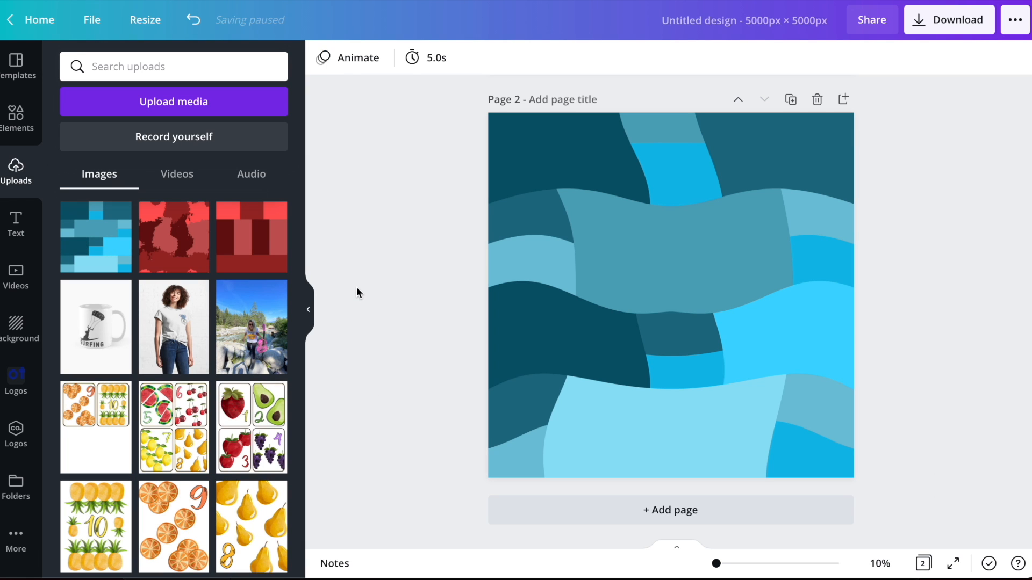
- Download only page 2 as a JPG and upload the resulting Untitled design (5).jpg to the image library
{"action": "left_click", "coordinate": [659, 222]}
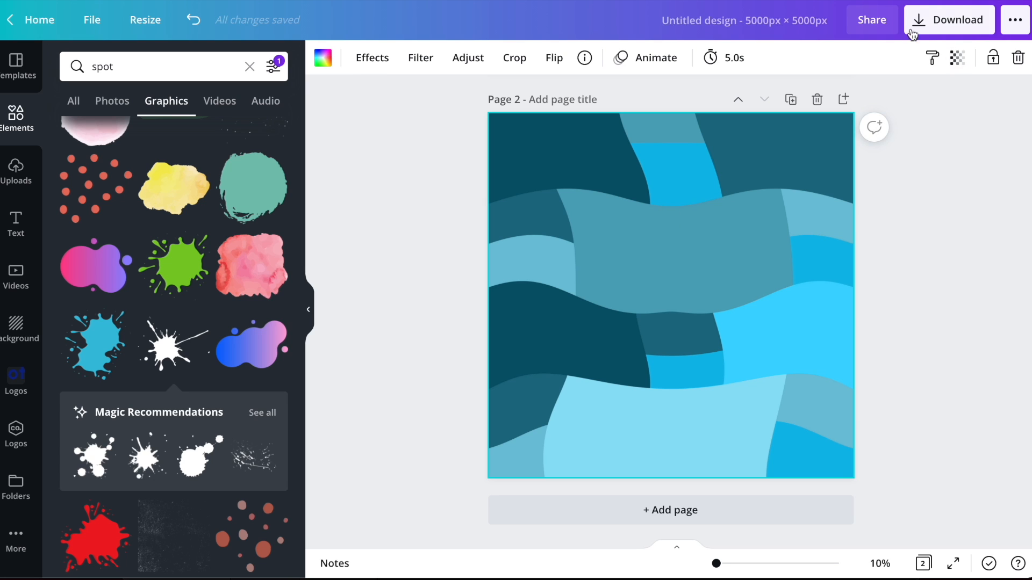
{"action": "left_click", "coordinate": [907, 31]}
{"action": "left_click", "coordinate": [843, 132]}
{"action": "left_click", "coordinate": [837, 166]}
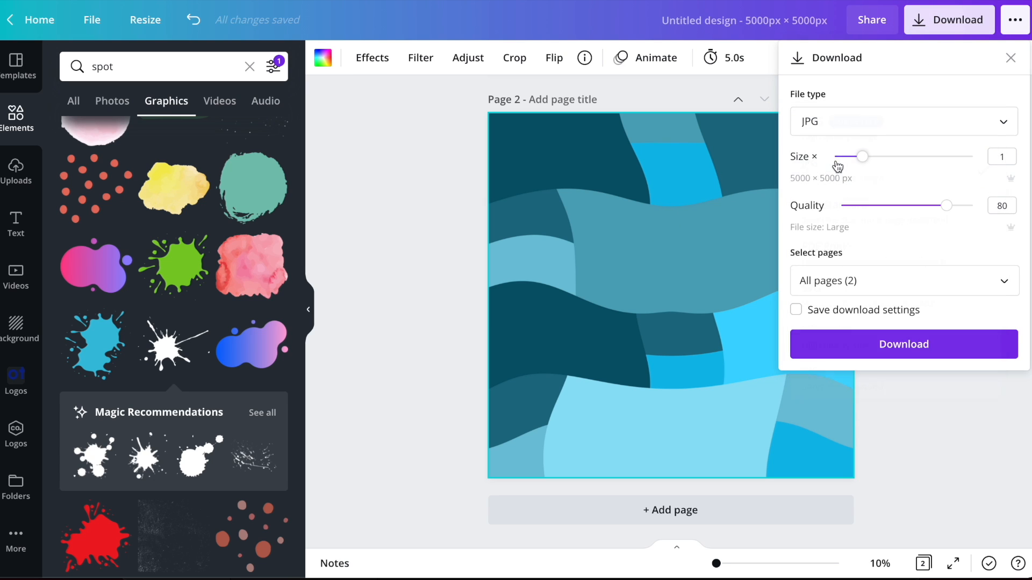
{"action": "left_click", "coordinate": [855, 279]}
{"action": "left_click", "coordinate": [811, 322]}
{"action": "left_click", "coordinate": [850, 408]}
{"action": "left_click", "coordinate": [866, 456]}
{"action": "left_click", "coordinate": [852, 344]}
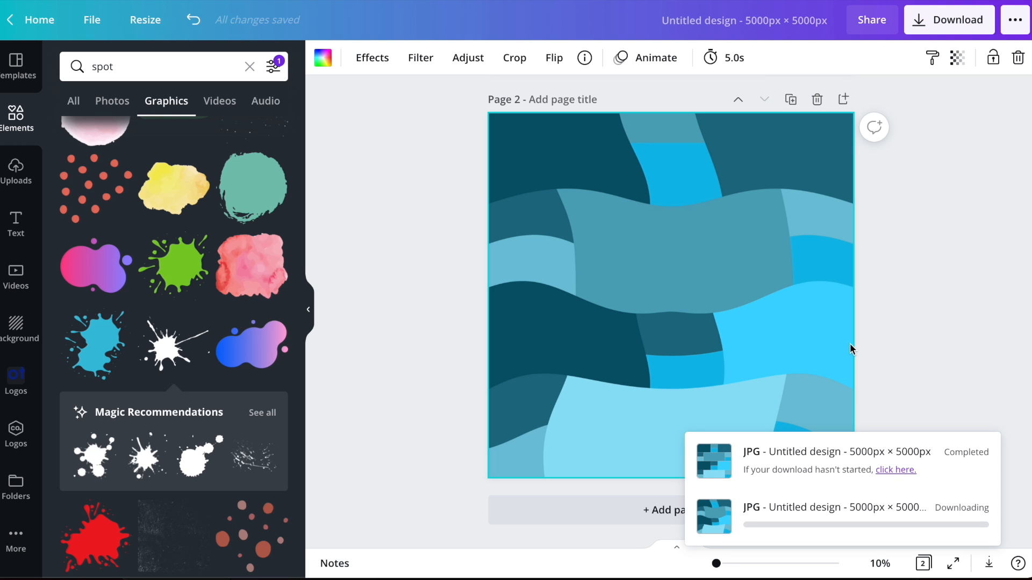
{"action": "left_click_drag", "start_coordinate": [76, 557], "coordinate": [190, 384]}
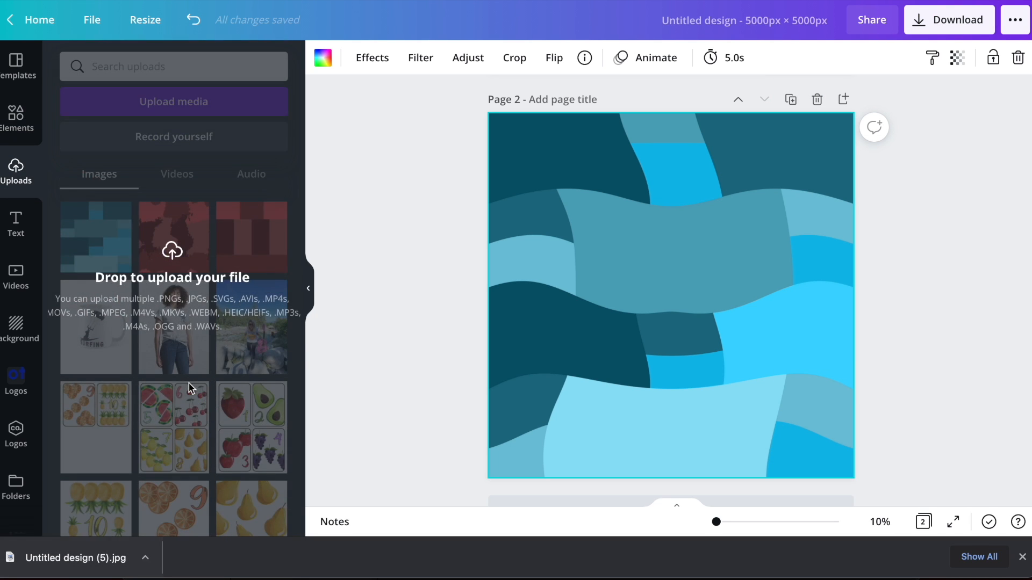
{"action": "left_click", "coordinate": [1022, 557]}
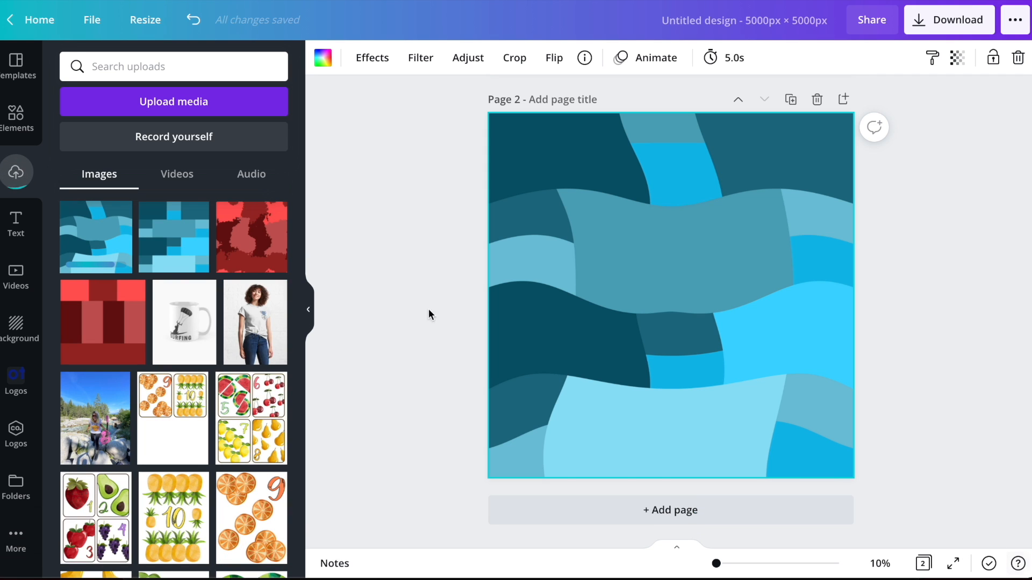
- Add a third page and fill it with a photo grid of four equal cells, two by two
{"action": "left_click", "coordinate": [600, 512]}
{"action": "left_click", "coordinate": [16, 118]}
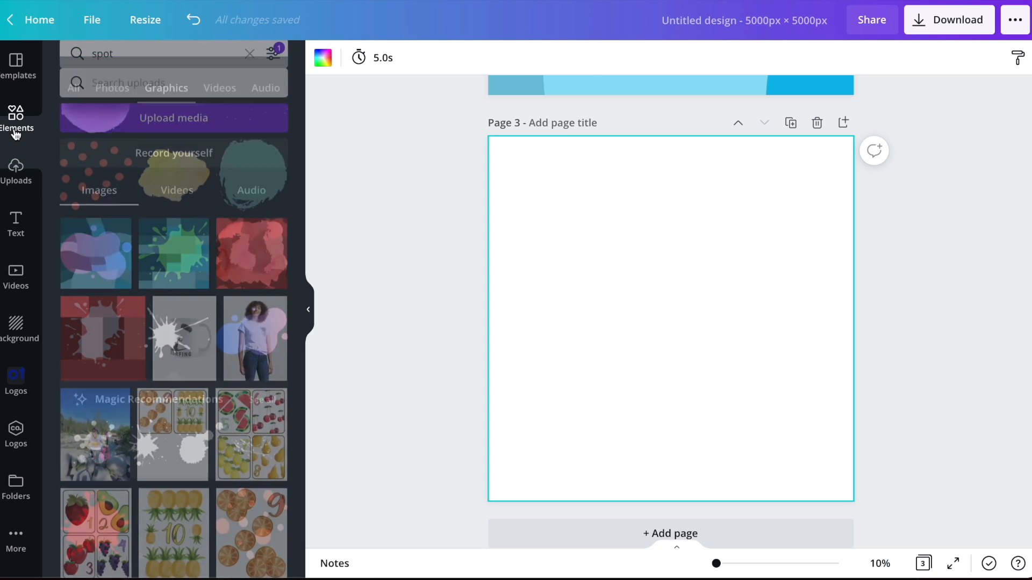
{"action": "left_click", "coordinate": [248, 67]}
{"action": "scroll", "coordinate": [185, 269], "scroll_direction": "down", "scroll_amount": 2}
{"action": "scroll", "coordinate": [188, 272], "scroll_direction": "down", "scroll_amount": 7}
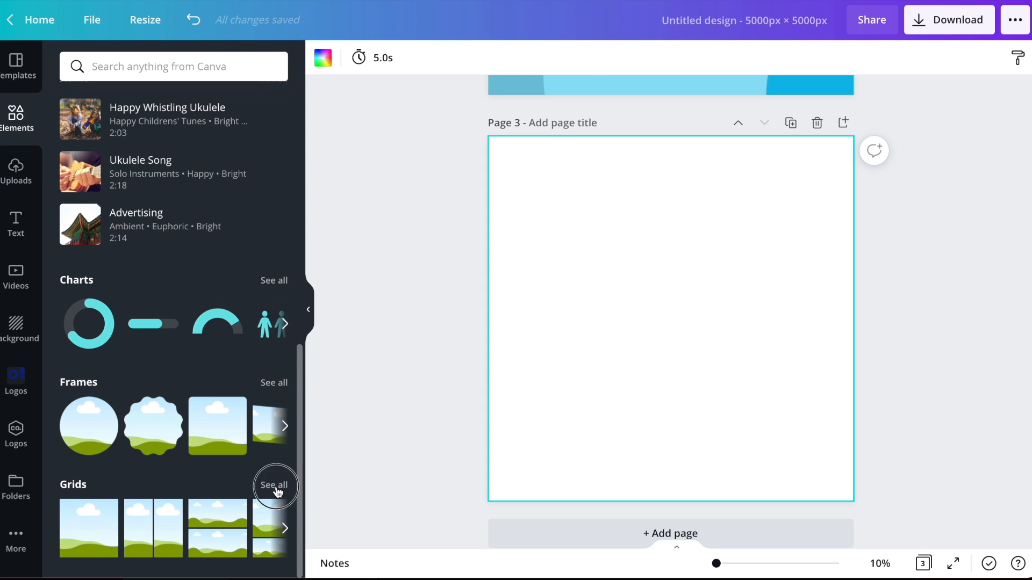
{"action": "left_click", "coordinate": [274, 485]}
{"action": "scroll", "coordinate": [169, 438], "scroll_direction": "down", "scroll_amount": 5}
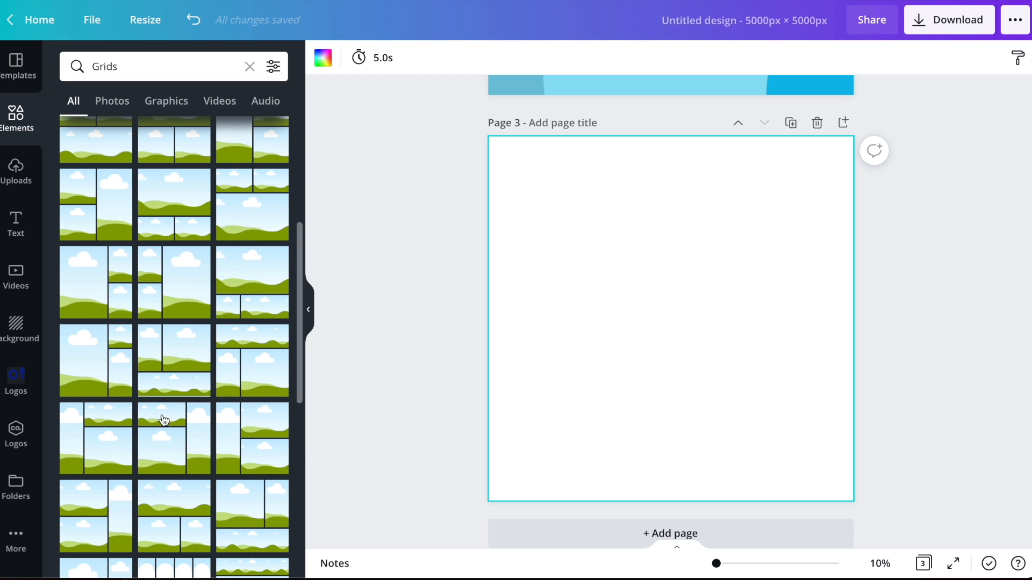
{"action": "scroll", "coordinate": [143, 411], "scroll_direction": "down", "scroll_amount": 5}
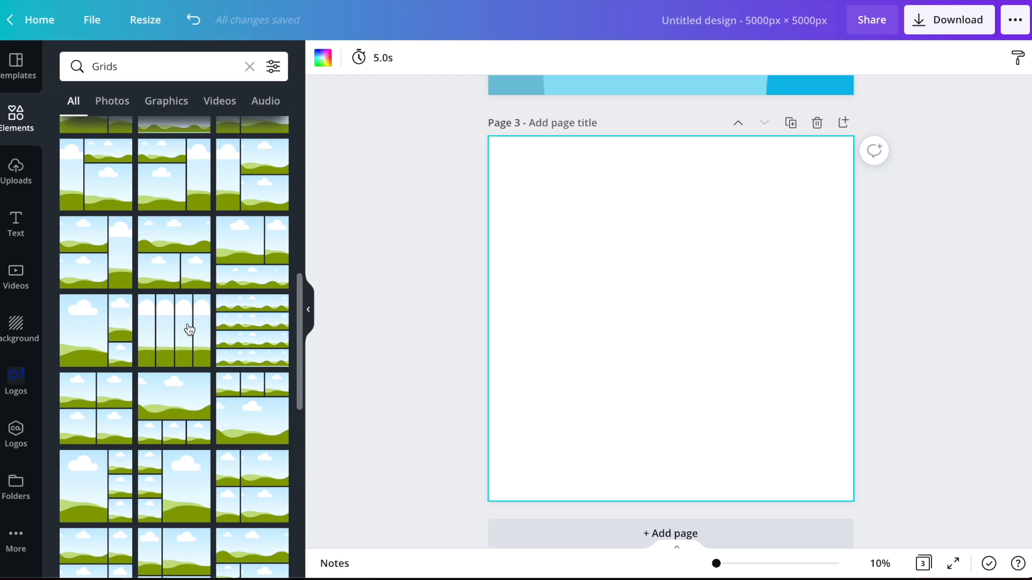
{"action": "scroll", "coordinate": [189, 329], "scroll_direction": "down", "scroll_amount": 2}
{"action": "left_click", "coordinate": [92, 309]}
- Remove the spacing between the grid cells and fill all four cells with the uploaded wavy blue image
{"action": "left_click", "coordinate": [371, 59]}
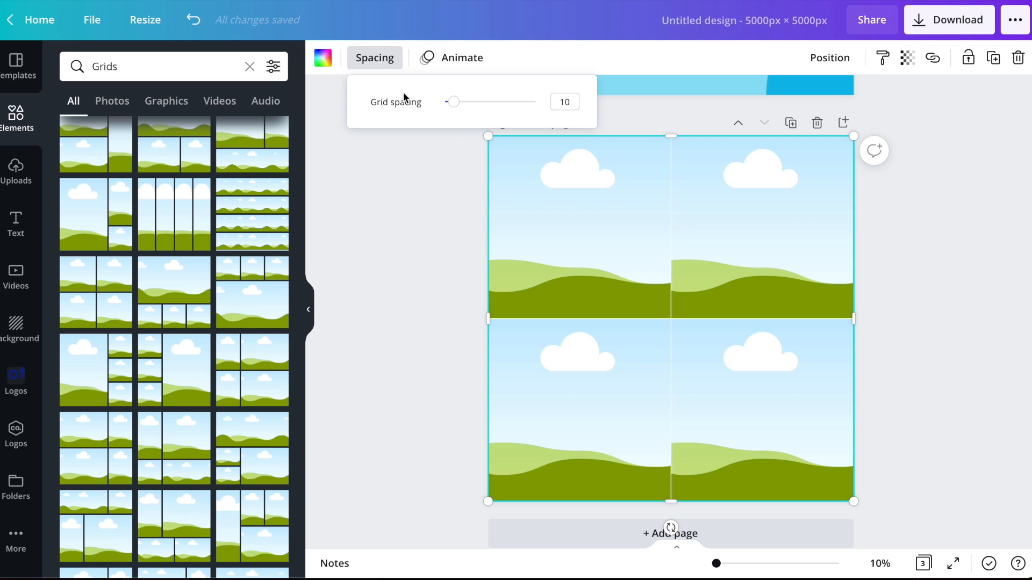
{"action": "left_click_drag", "start_coordinate": [453, 104], "coordinate": [409, 102]}
{"action": "left_click", "coordinate": [16, 171]}
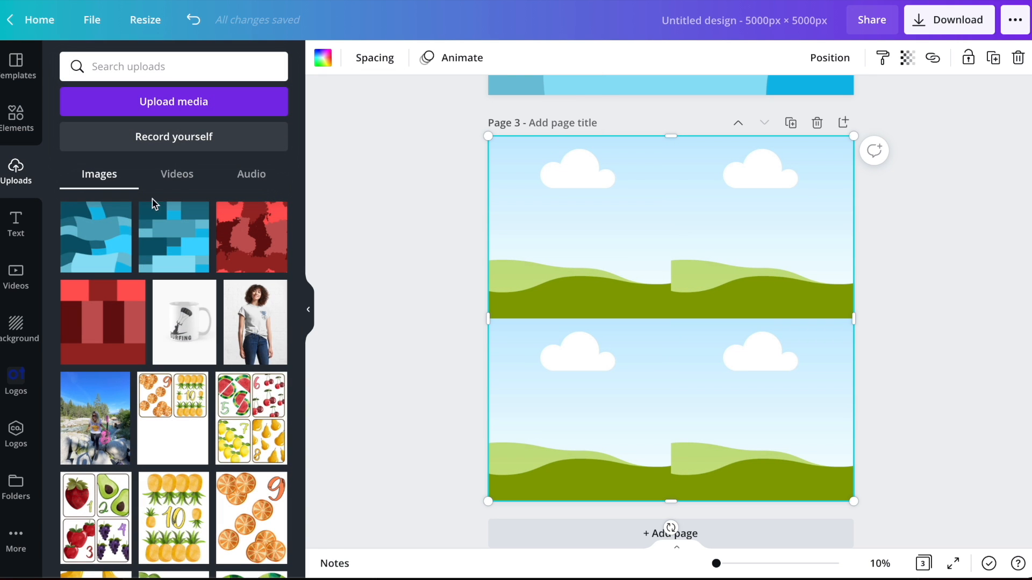
{"action": "left_click_drag", "start_coordinate": [97, 236], "coordinate": [545, 193]}
{"action": "left_click_drag", "start_coordinate": [85, 237], "coordinate": [817, 230]}
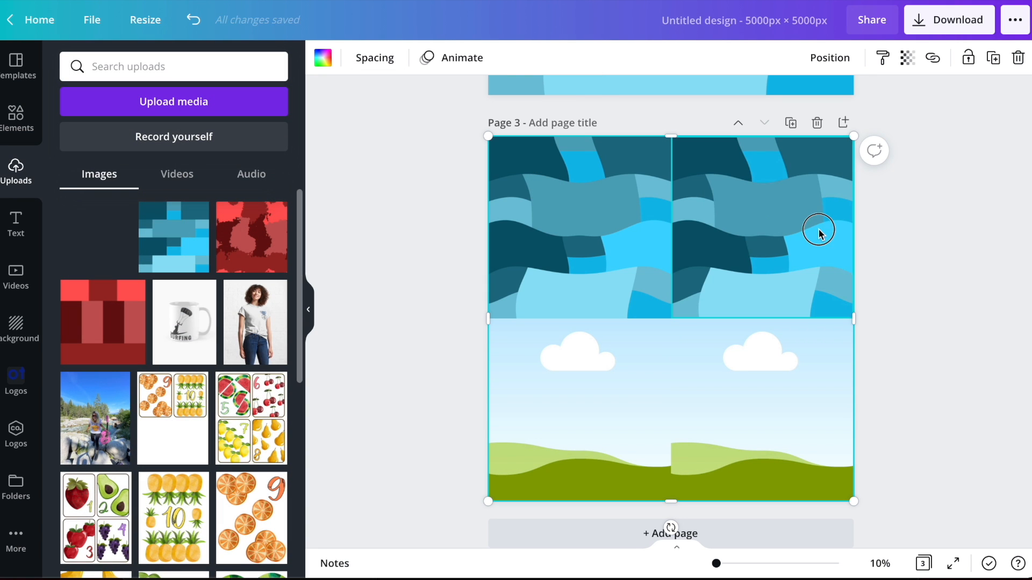
{"action": "left_click_drag", "start_coordinate": [105, 241], "coordinate": [627, 414]}
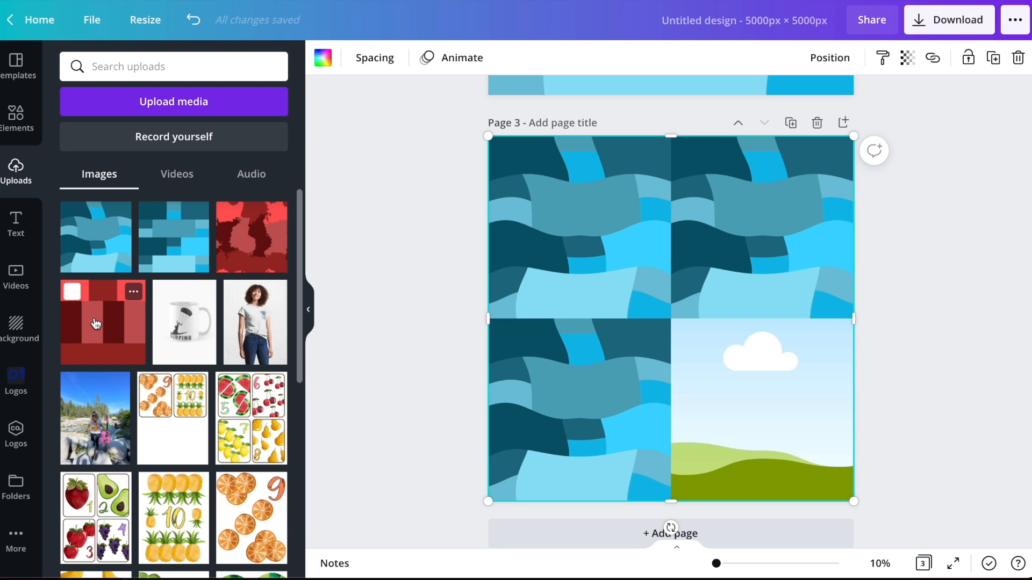
{"action": "left_click_drag", "start_coordinate": [89, 253], "coordinate": [730, 352]}
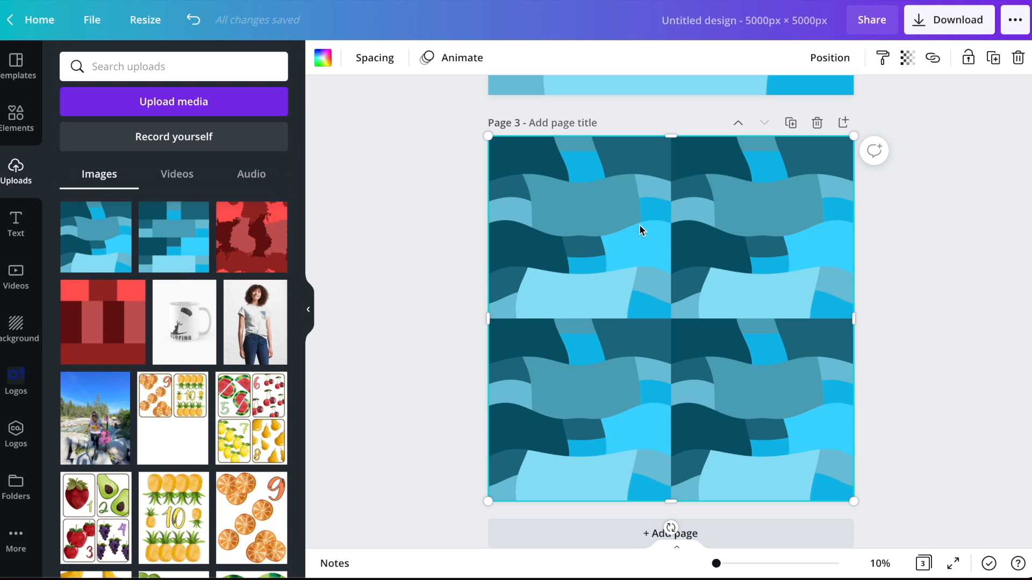
- Flip the grid's upper-right image horizontally and its lower-left image vertically
{"action": "left_click", "coordinate": [579, 219]}
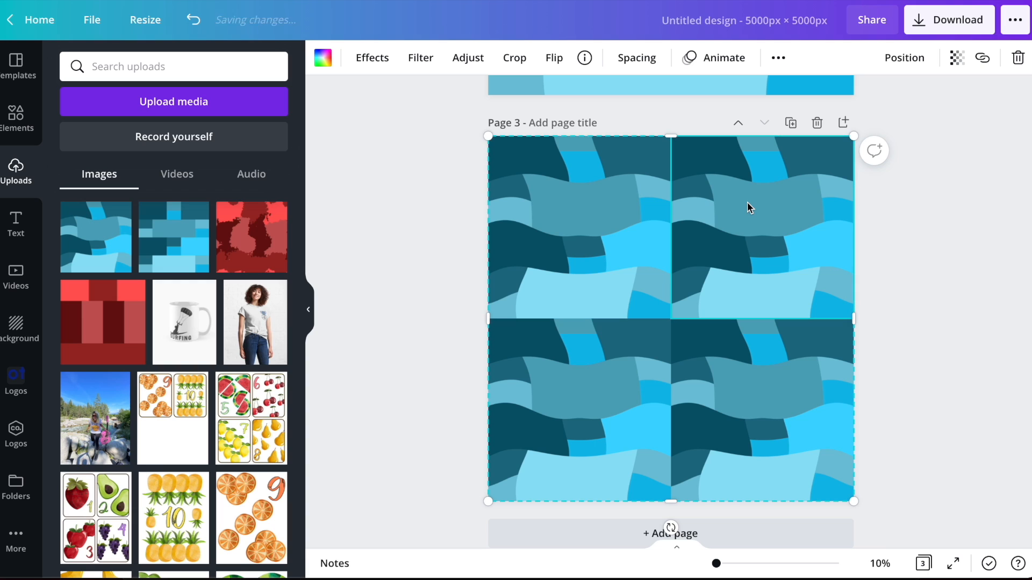
{"action": "left_click", "coordinate": [554, 58]}
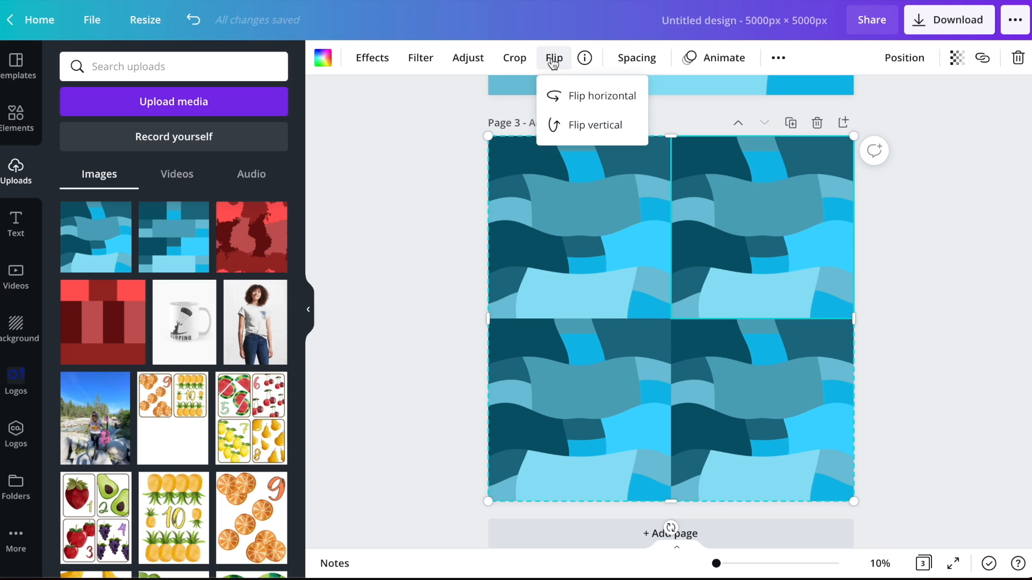
{"action": "left_click", "coordinate": [567, 96]}
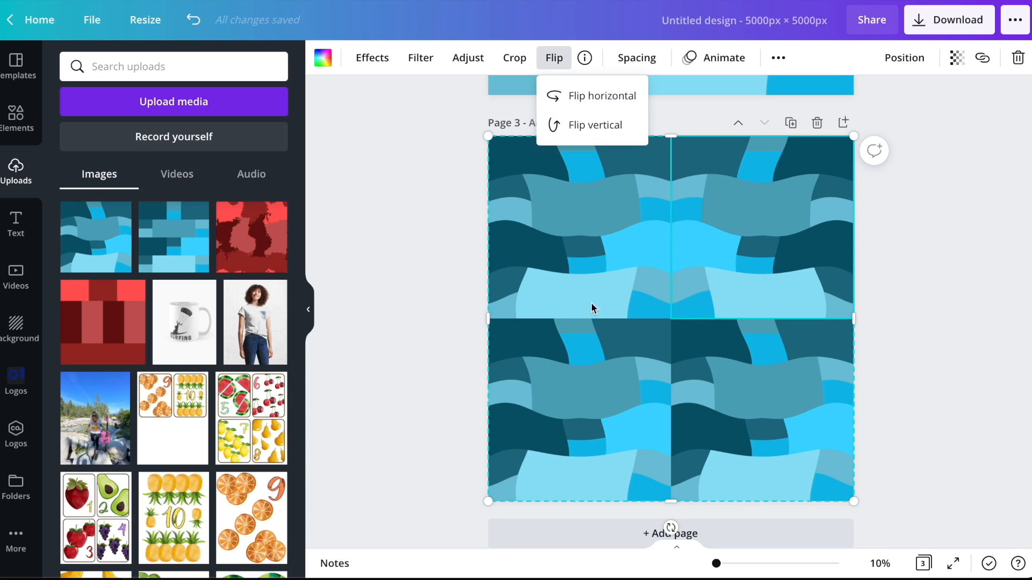
{"action": "left_click", "coordinate": [591, 368]}
{"action": "left_click", "coordinate": [555, 58]}
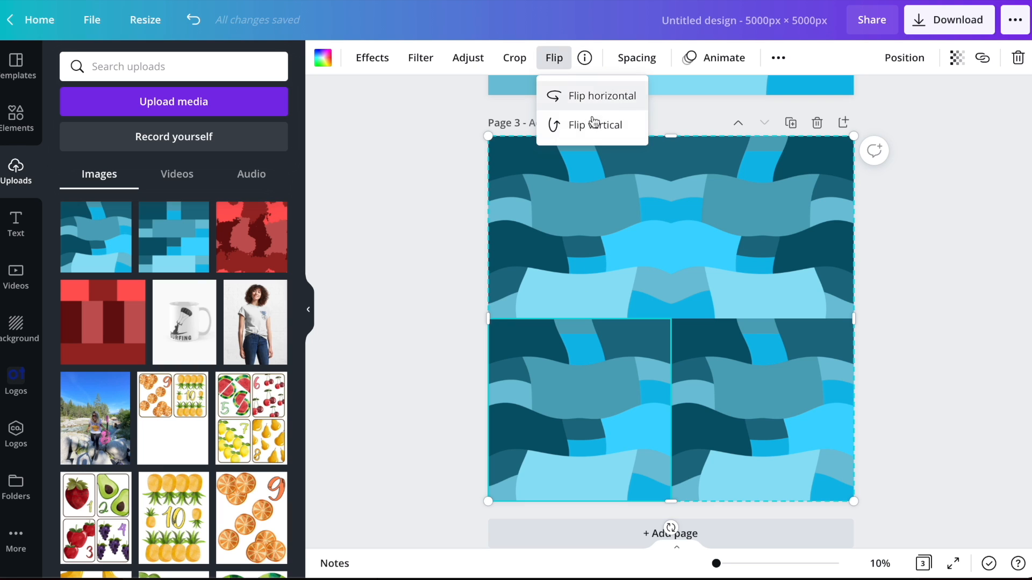
{"action": "left_click", "coordinate": [592, 124]}
- Flip the grid's lower-right image both horizontally and vertically, and deselect the grid
{"action": "left_click", "coordinate": [753, 409]}
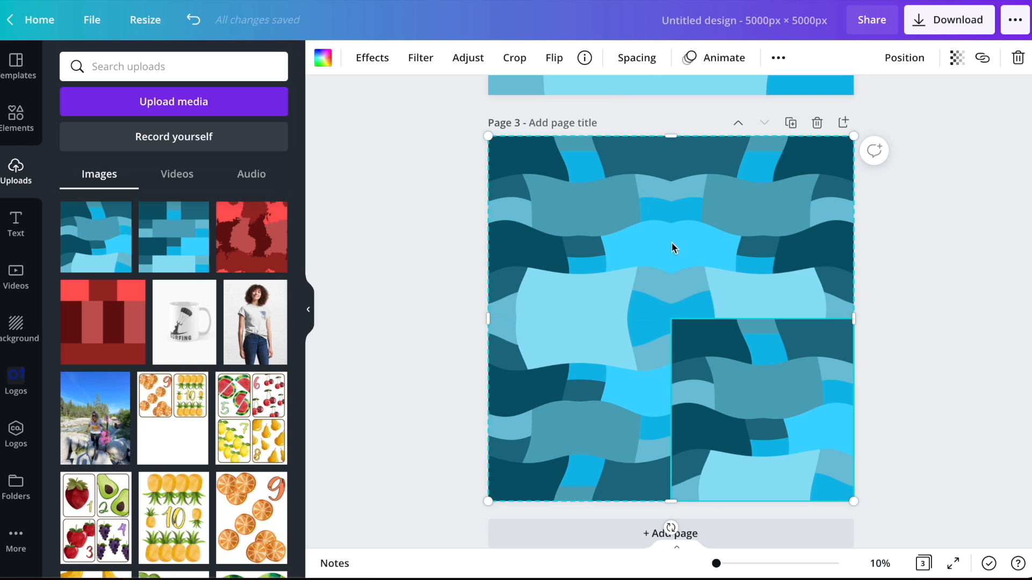
{"action": "left_click", "coordinate": [556, 59]}
{"action": "left_click", "coordinate": [554, 97]}
{"action": "left_click", "coordinate": [579, 126]}
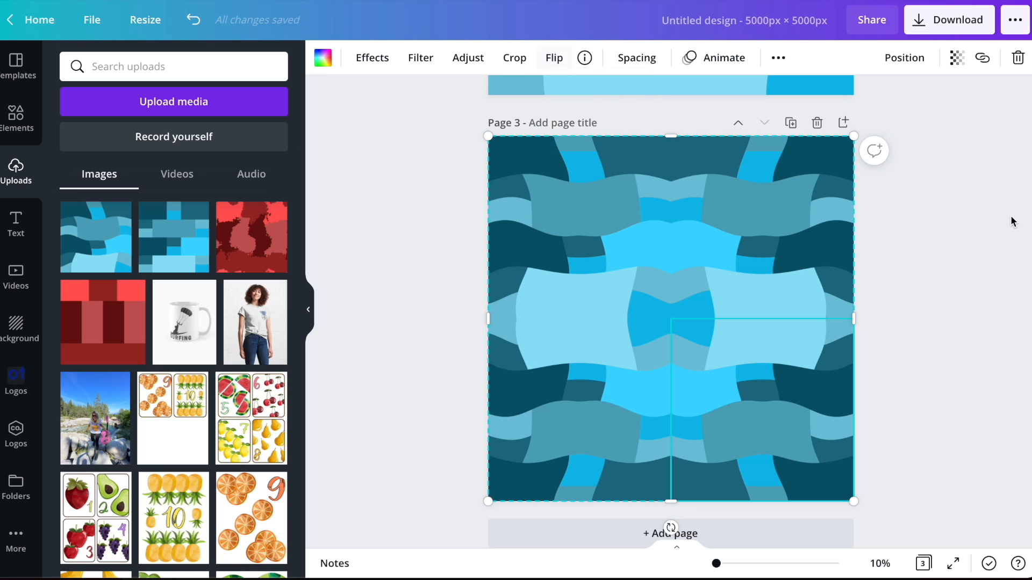
{"action": "left_click", "coordinate": [950, 272]}
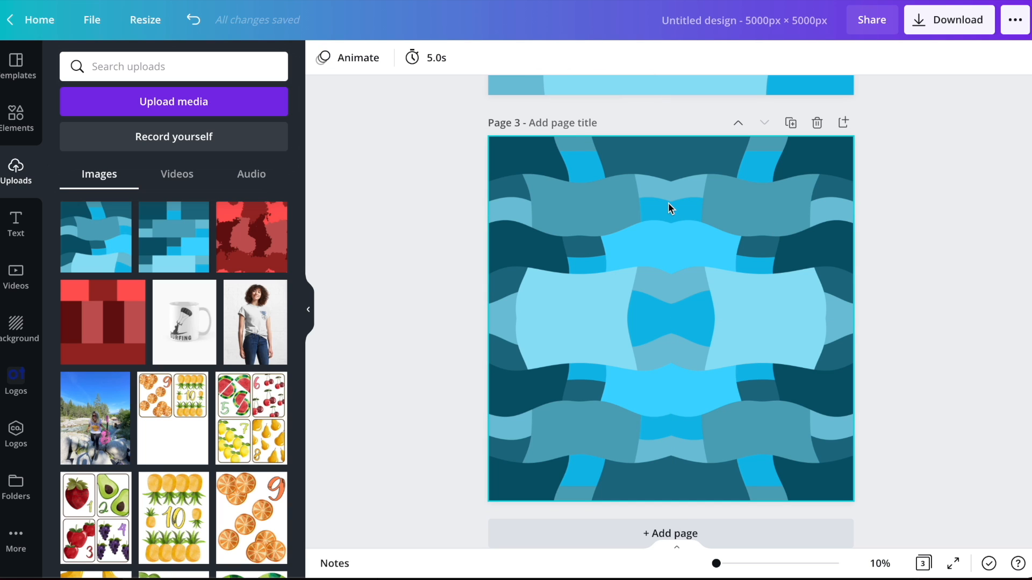
- Search the elements for "spot" graphics and filter the results to static ones
{"action": "left_click", "coordinate": [17, 117]}
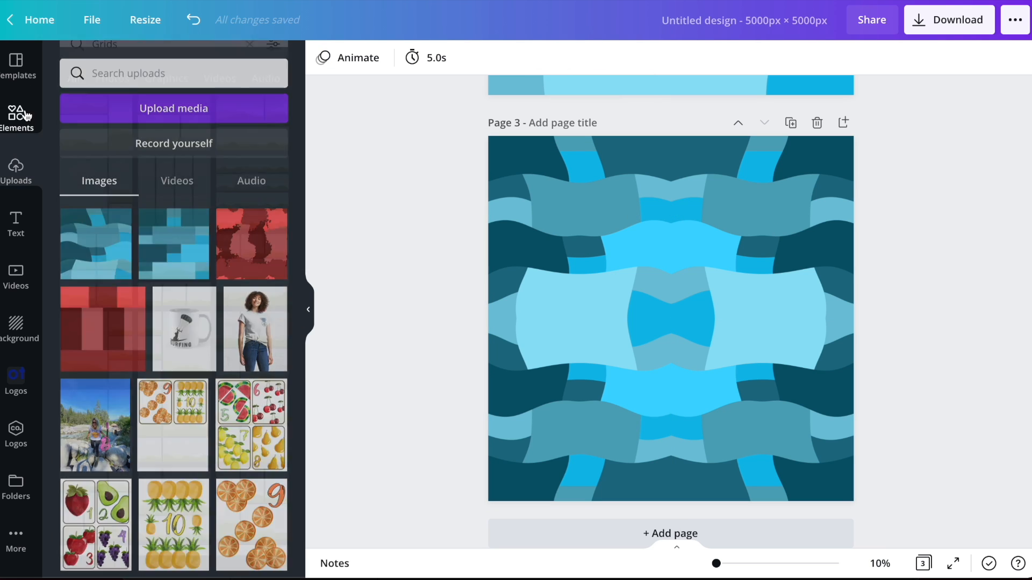
{"action": "double_click", "coordinate": [116, 66]}
{"action": "type", "text": "spot"}
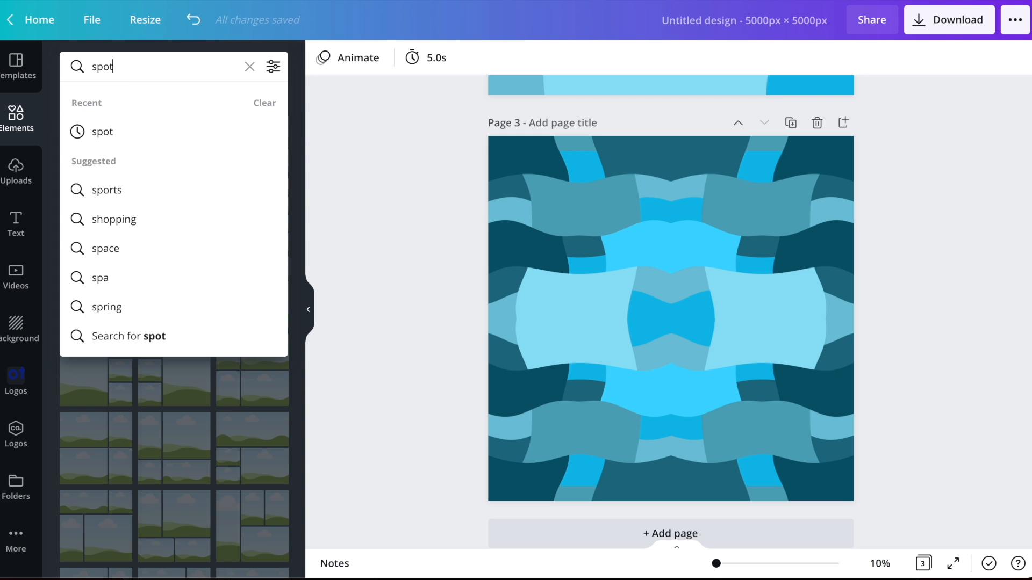
{"action": "key", "text": "Return"}
{"action": "left_click", "coordinate": [273, 66]}
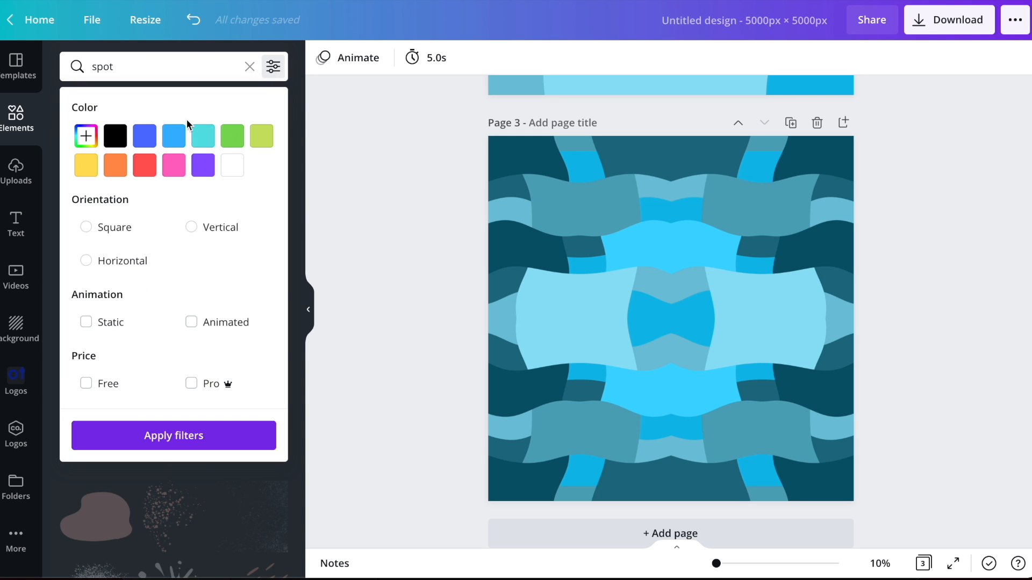
{"action": "left_click", "coordinate": [97, 326]}
{"action": "left_click", "coordinate": [172, 435]}
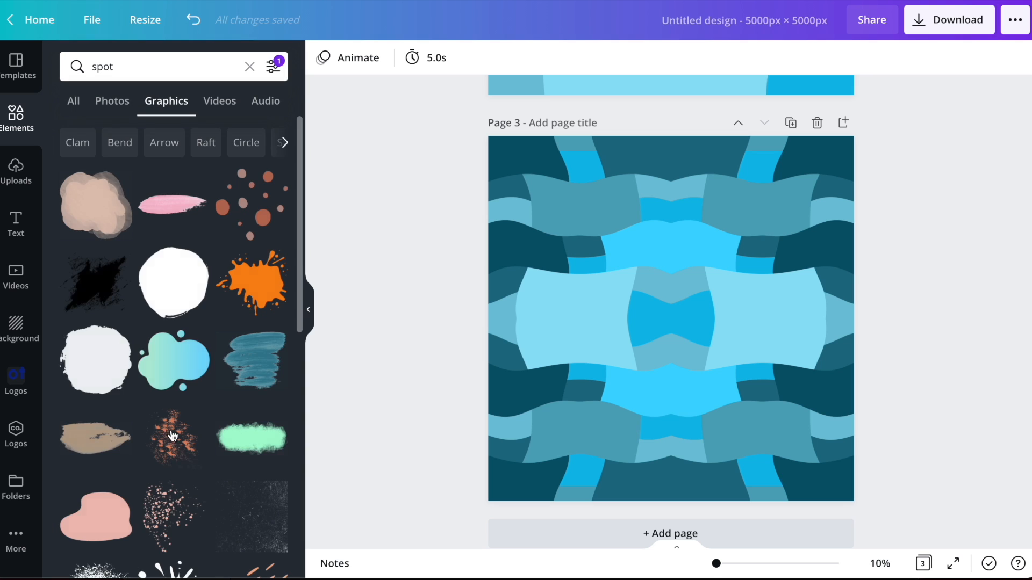
{"action": "scroll", "coordinate": [178, 334], "scroll_direction": "down", "scroll_amount": 5}
{"action": "left_click", "coordinate": [169, 345]}
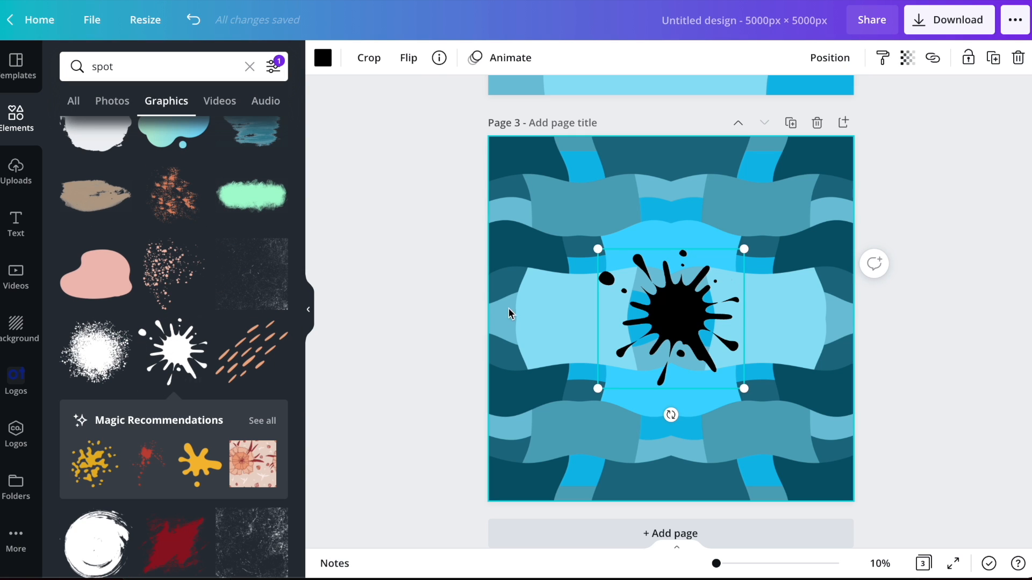
{"action": "key", "text": "Delete"}
- Add the ink splatter graphic with long thin streaks to page 3 and colour it white
{"action": "scroll", "coordinate": [244, 277], "scroll_direction": "down", "scroll_amount": 7}
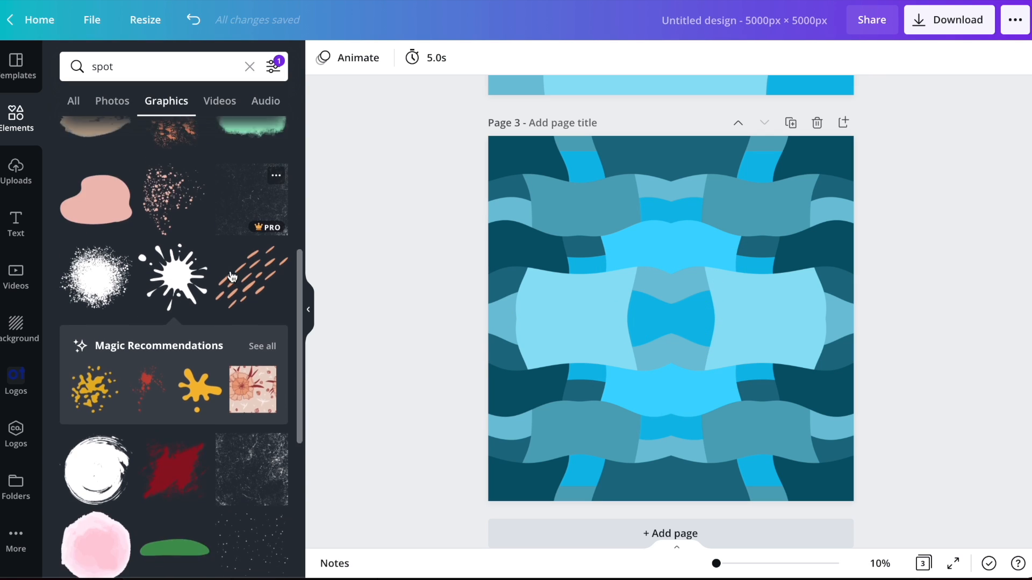
{"action": "scroll", "coordinate": [232, 277], "scroll_direction": "down", "scroll_amount": 4}
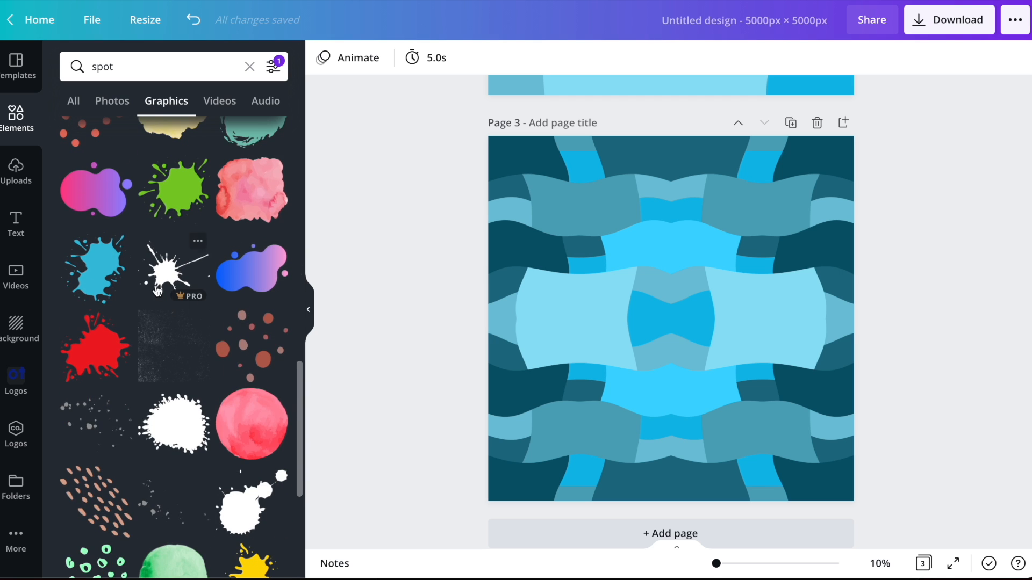
{"action": "left_click", "coordinate": [160, 277]}
{"action": "left_click", "coordinate": [324, 58]}
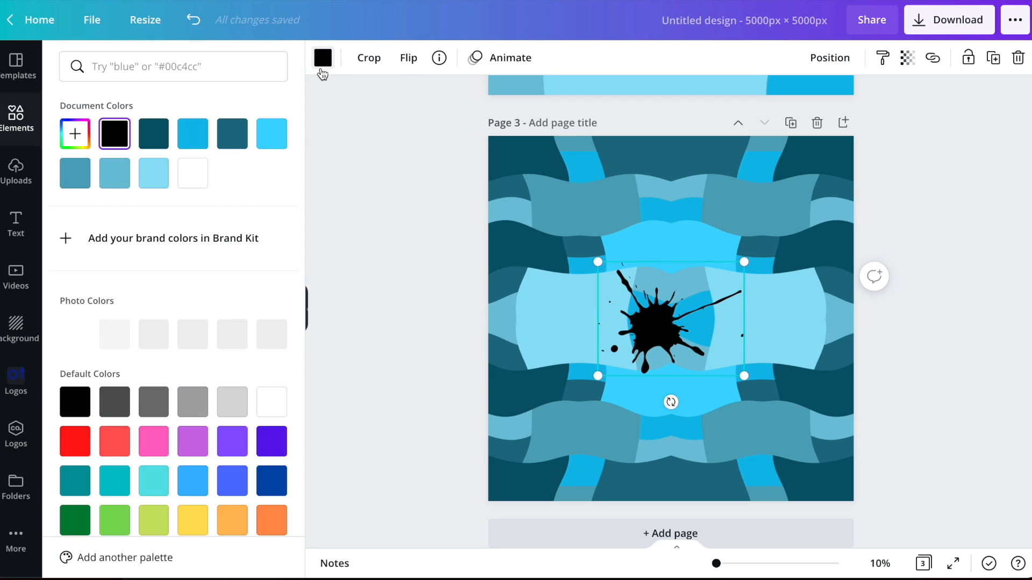
{"action": "left_click", "coordinate": [192, 173]}
{"action": "left_click", "coordinate": [934, 273]}
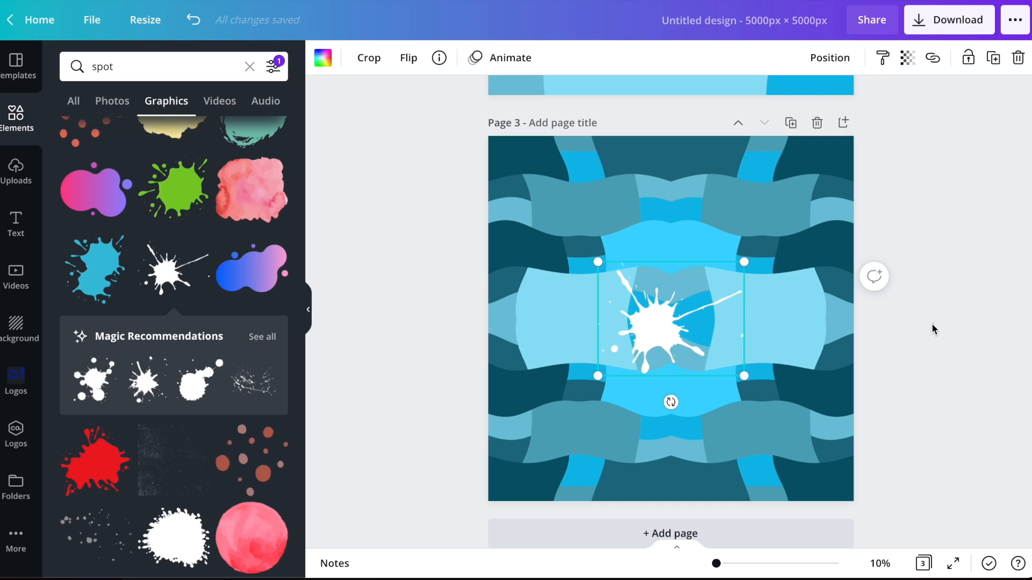
- Place the white splatter across the page's upper right edge, duplicate it onto the left edge at the same height, and shift both slightly right
{"action": "left_click_drag", "start_coordinate": [637, 329], "coordinate": [871, 228]}
{"action": "key", "text": "ctrl+d"}
{"action": "left_click", "coordinate": [512, 212], "text": "shift"}
{"action": "left_click_drag", "start_coordinate": [511, 212], "coordinate": [539, 209]}
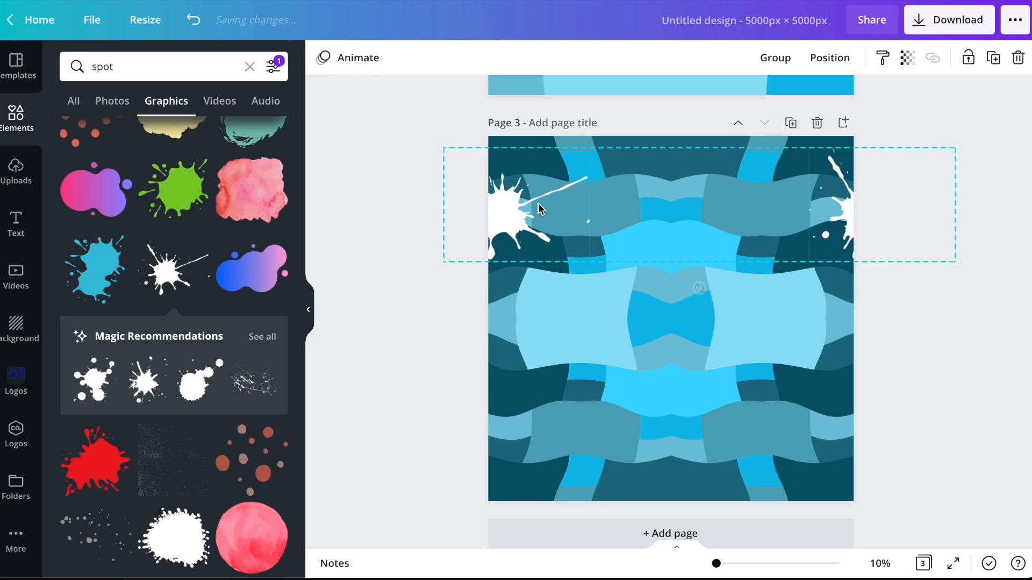
{"action": "left_click", "coordinate": [406, 278]}
- Add the recommended spiky splatter in white, shrink it, and place aligned copies across the page's top and bottom edges, left of centre
{"action": "left_click", "coordinate": [151, 389]}
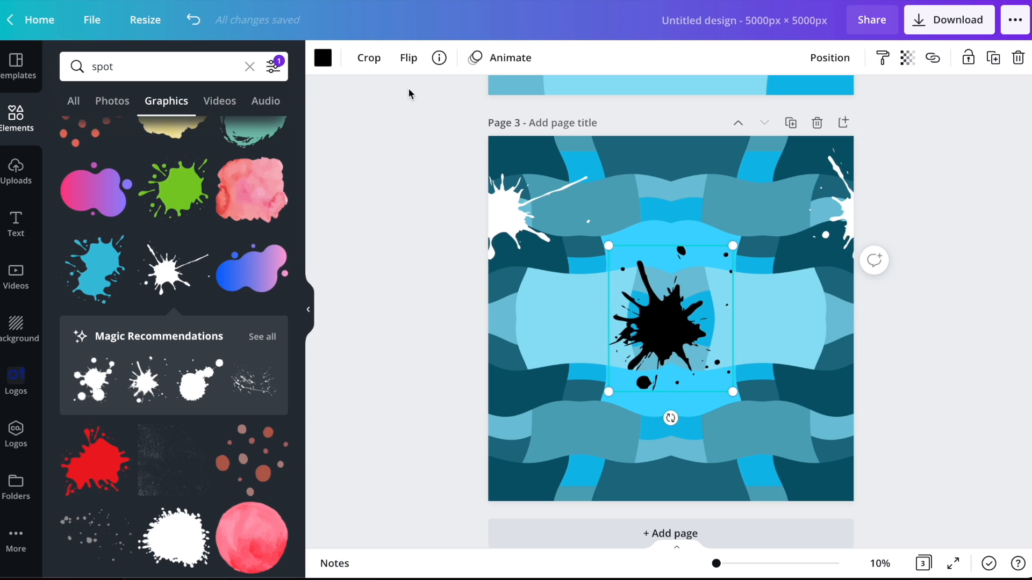
{"action": "left_click", "coordinate": [324, 59]}
{"action": "left_click", "coordinate": [192, 173]}
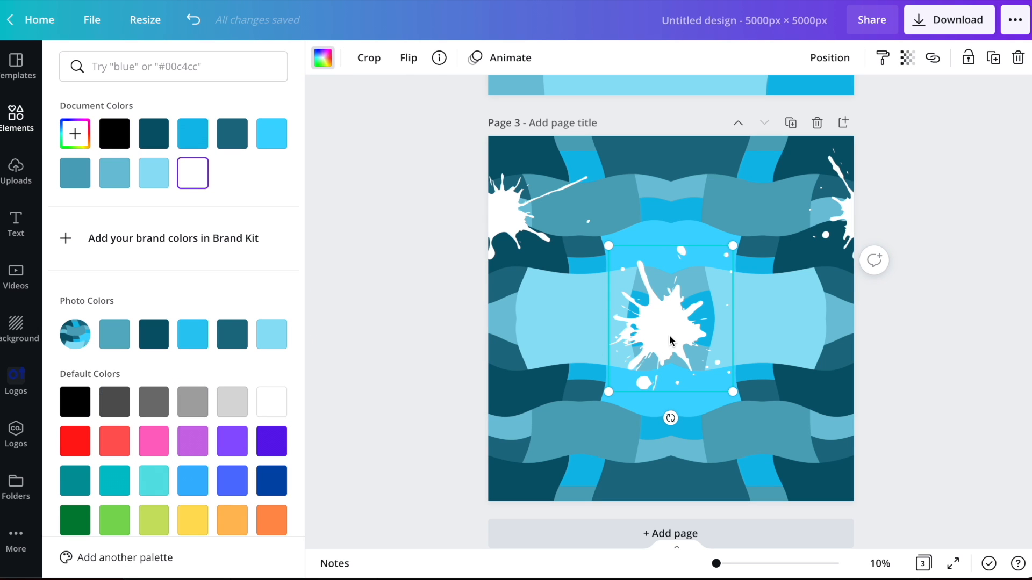
{"action": "left_click_drag", "start_coordinate": [606, 394], "coordinate": [566, 121]}
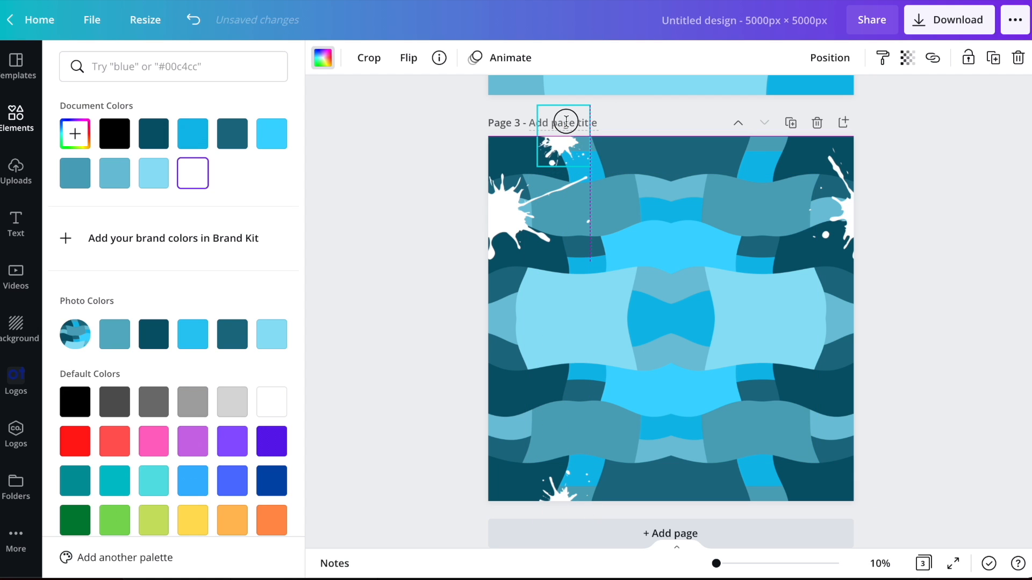
{"action": "left_click", "coordinate": [561, 486], "text": "shift"}
{"action": "left_click_drag", "start_coordinate": [561, 482], "coordinate": [561, 463]}
{"action": "left_click", "coordinate": [394, 446]}
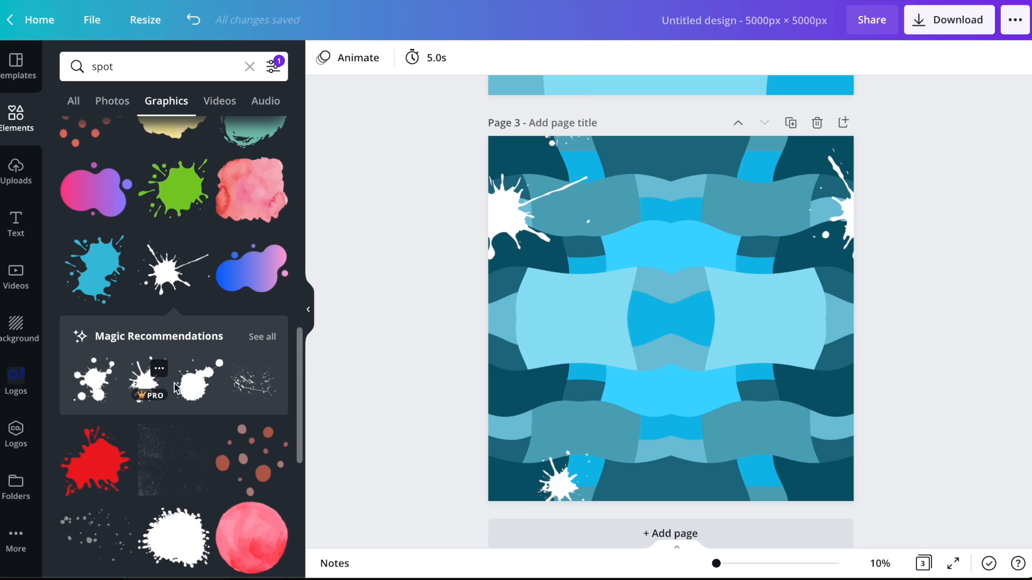
- Add the recommended round blot with trailing drops in white, 1,000 × 915 px, and place aligned copies across the page's lower left and right edges
{"action": "left_click", "coordinate": [196, 384]}
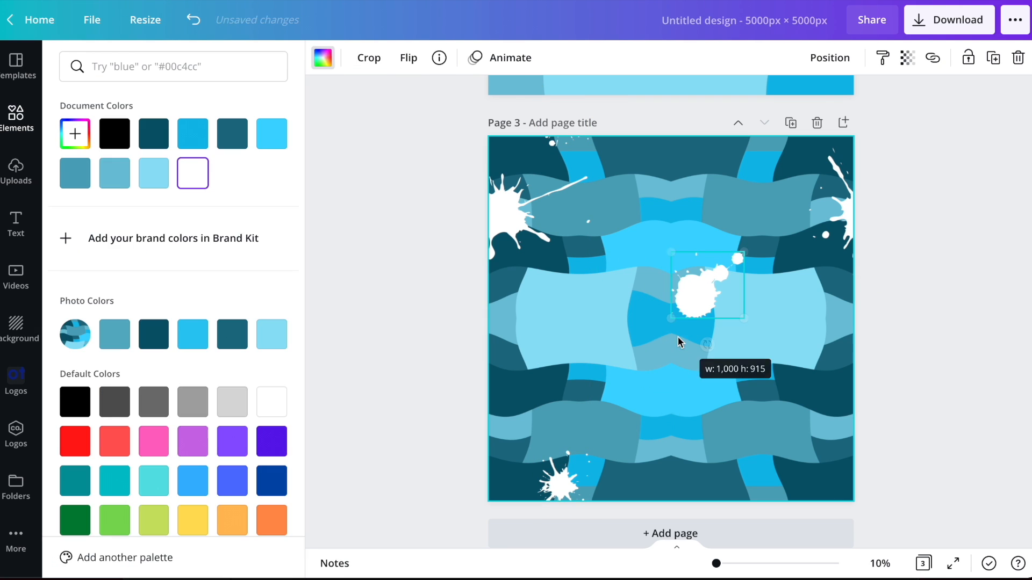
{"action": "left_click_drag", "start_coordinate": [696, 288], "coordinate": [476, 405]}
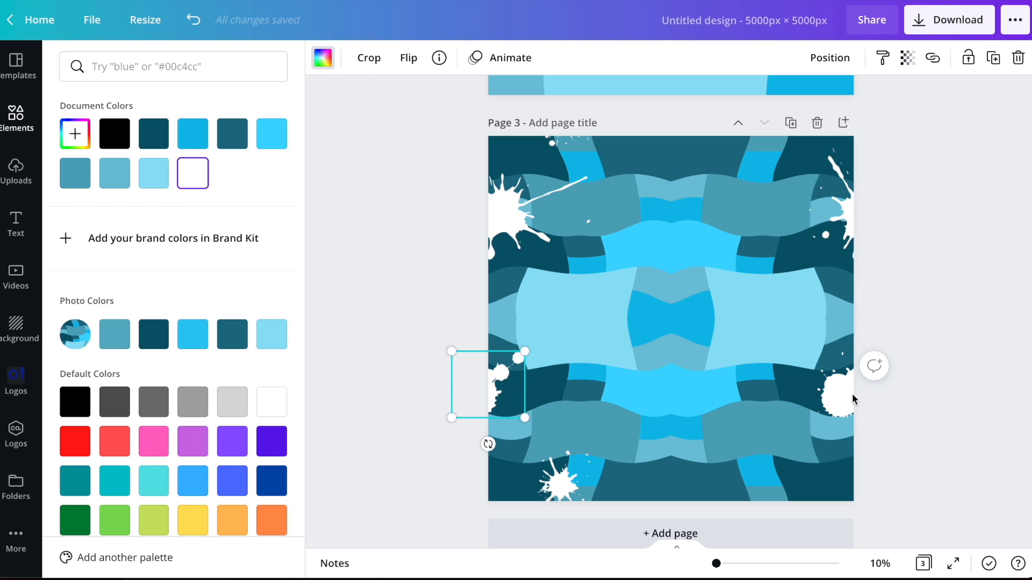
{"action": "left_click", "coordinate": [843, 402], "text": "shift"}
{"action": "left_click_drag", "start_coordinate": [839, 405], "coordinate": [825, 425]}
{"action": "left_click", "coordinate": [910, 329]}
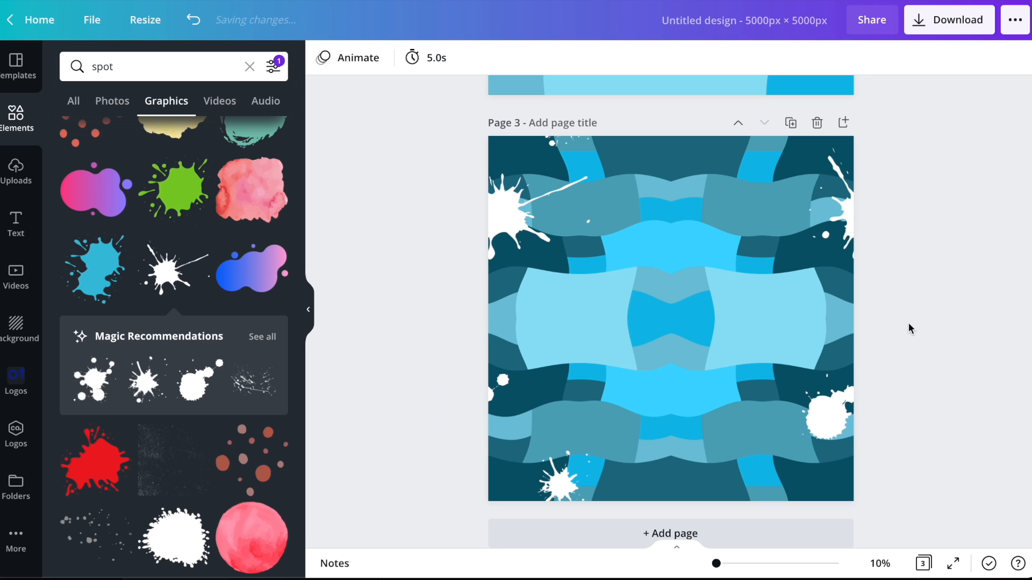
- Add the recommended multi-blot splatter in white, shrink it slightly, and place it across the page's top edge, right of centre
{"action": "left_click", "coordinate": [94, 378]}
{"action": "left_click", "coordinate": [323, 58]}
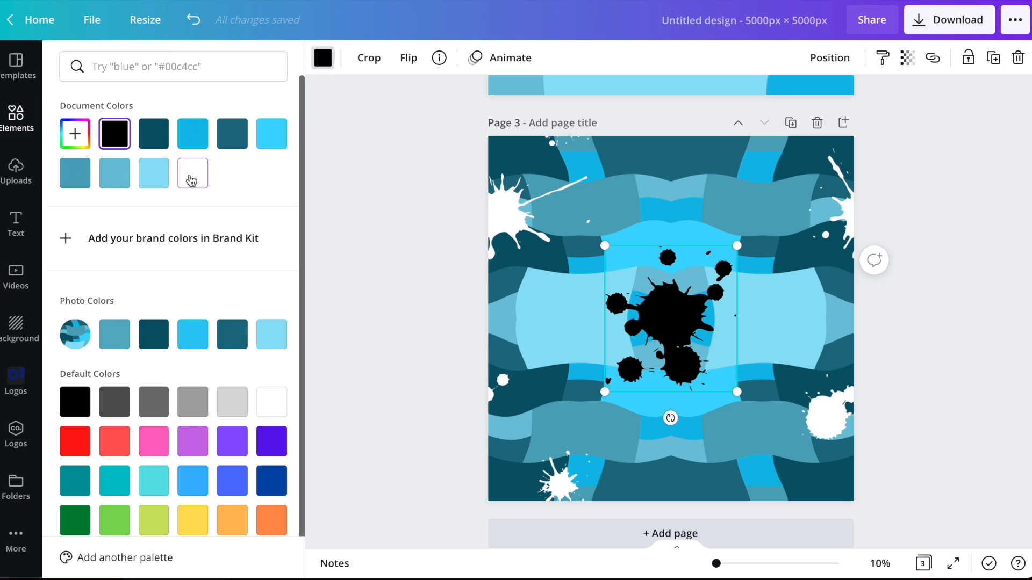
{"action": "left_click", "coordinate": [193, 173]}
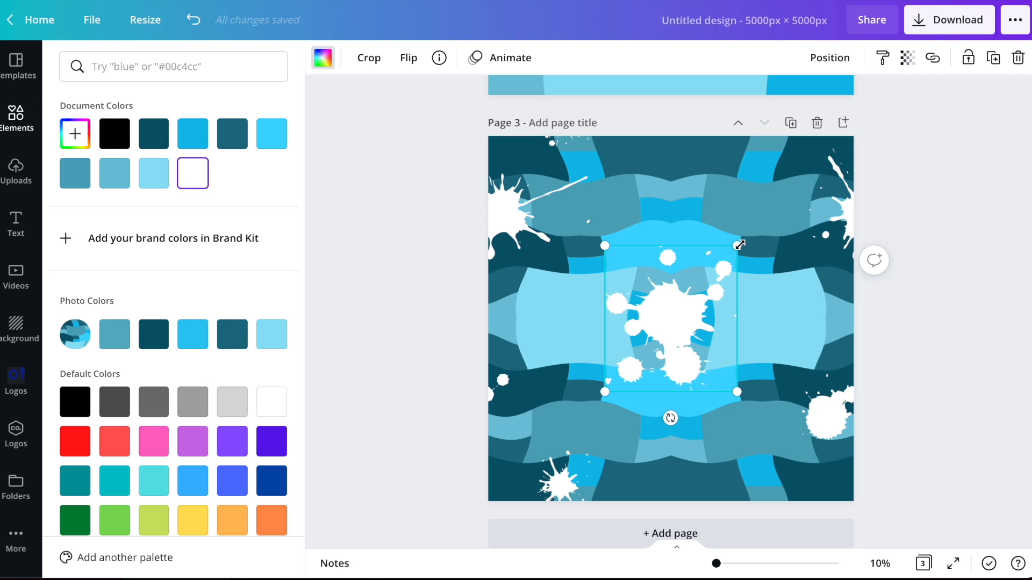
{"action": "left_click_drag", "start_coordinate": [738, 245], "coordinate": [721, 268]}
{"action": "left_click_drag", "start_coordinate": [665, 344], "coordinate": [732, 151]}
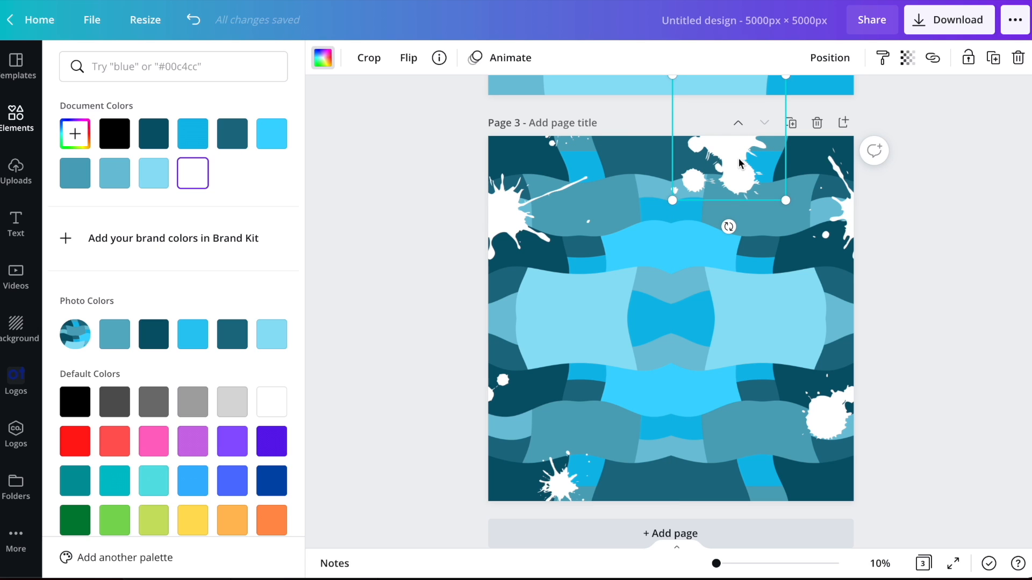
- Copy the multi-blot splatter straight down across the page's bottom edge and shift both copies together, left and slightly down
{"action": "left_click_drag", "start_coordinate": [730, 150], "coordinate": [729, 508]}
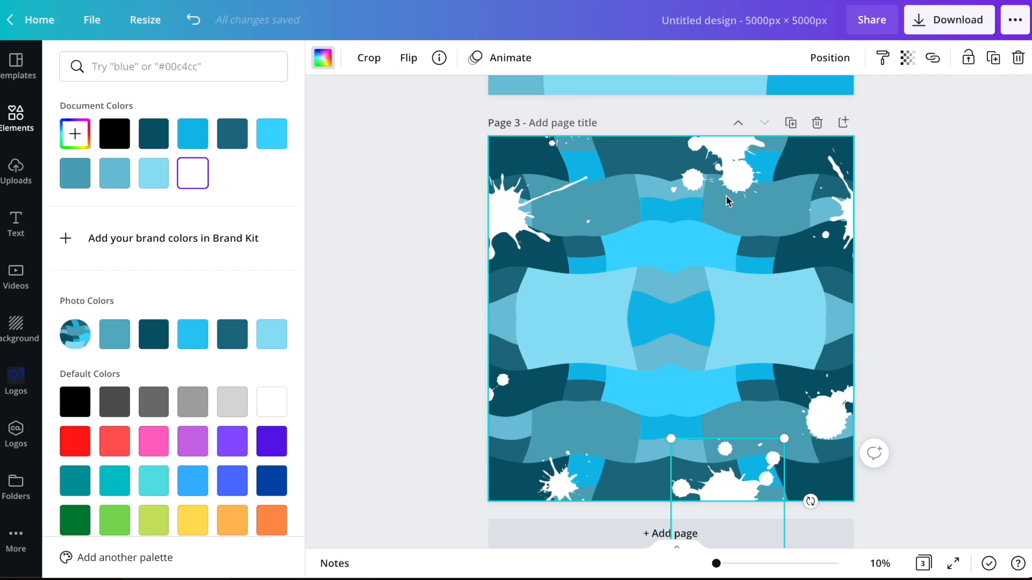
{"action": "left_click", "coordinate": [731, 168], "text": "shift"}
{"action": "left_click_drag", "start_coordinate": [712, 161], "coordinate": [691, 192]}
{"action": "left_click", "coordinate": [932, 200]}
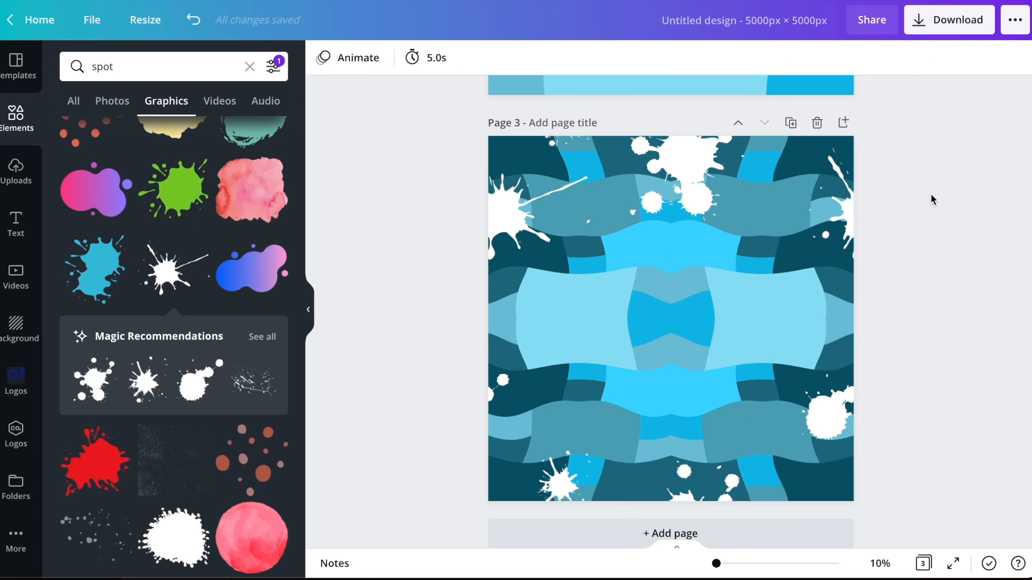
- Add another round blot with trailing drops, enlarge it slightly, place it on the left light-blue block, and colour it black
{"action": "left_click", "coordinate": [200, 380]}
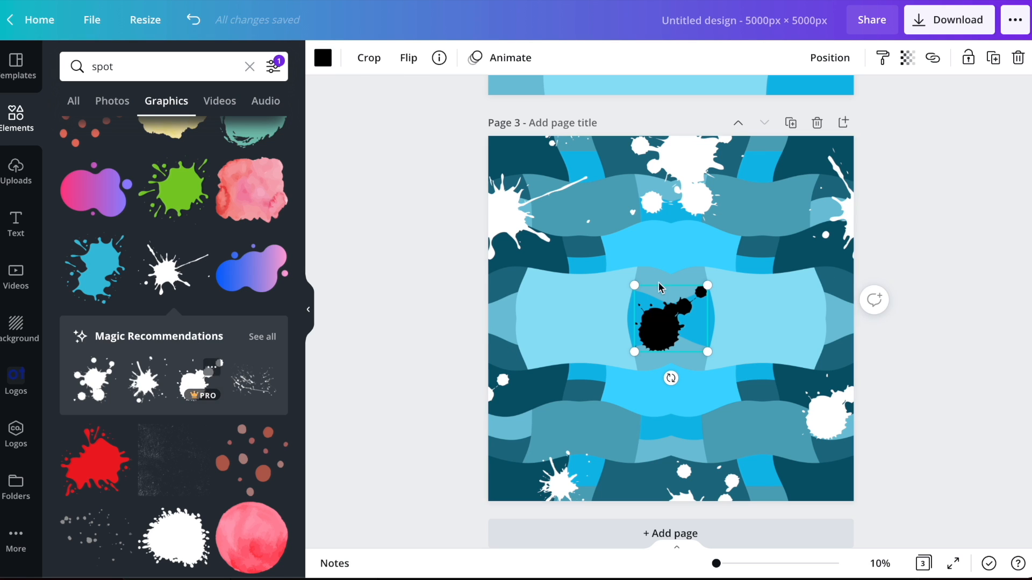
{"action": "mouse_move", "coordinate": [707, 285]}
{"action": "left_mouse_down"}
{"action": "mouse_move", "coordinate": [734, 269]}
{"action": "mouse_move", "coordinate": [675, 303]}
{"action": "mouse_move", "coordinate": [715, 278]}
{"action": "left_mouse_up"}
{"action": "left_click_drag", "start_coordinate": [657, 329], "coordinate": [566, 334]}
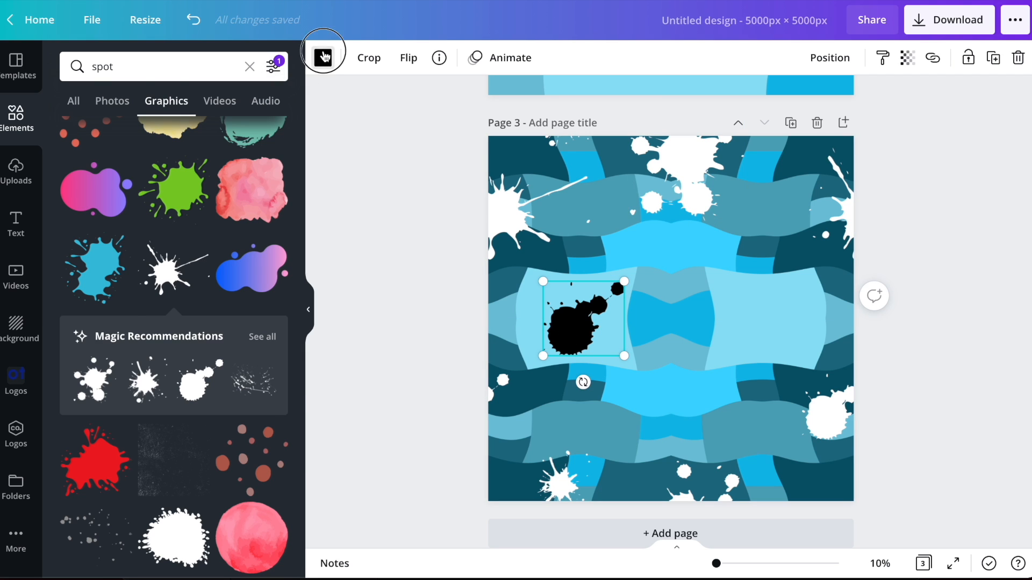
{"action": "left_click", "coordinate": [323, 57]}
{"action": "left_click", "coordinate": [192, 173]}
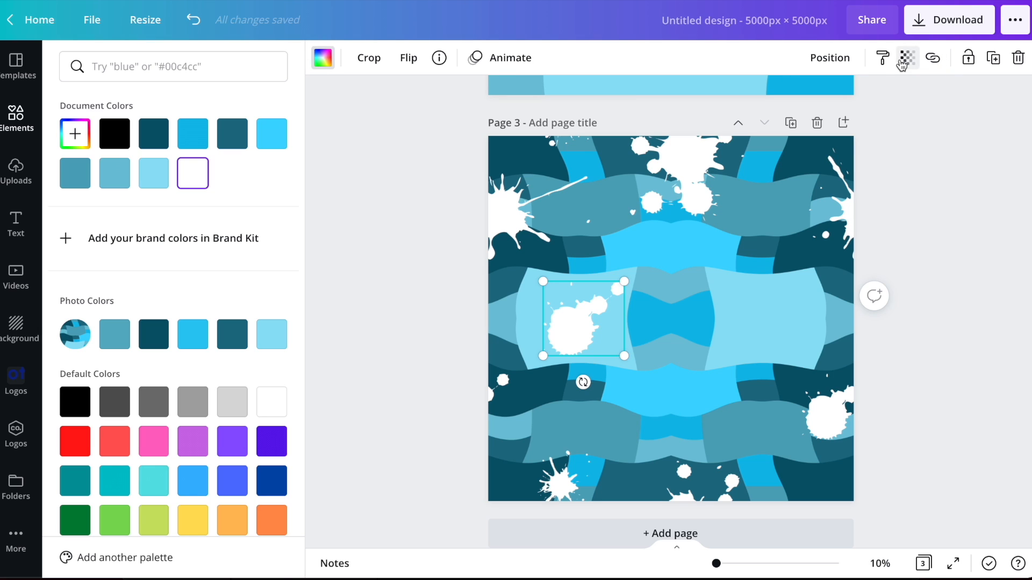
{"action": "left_click", "coordinate": [152, 130]}
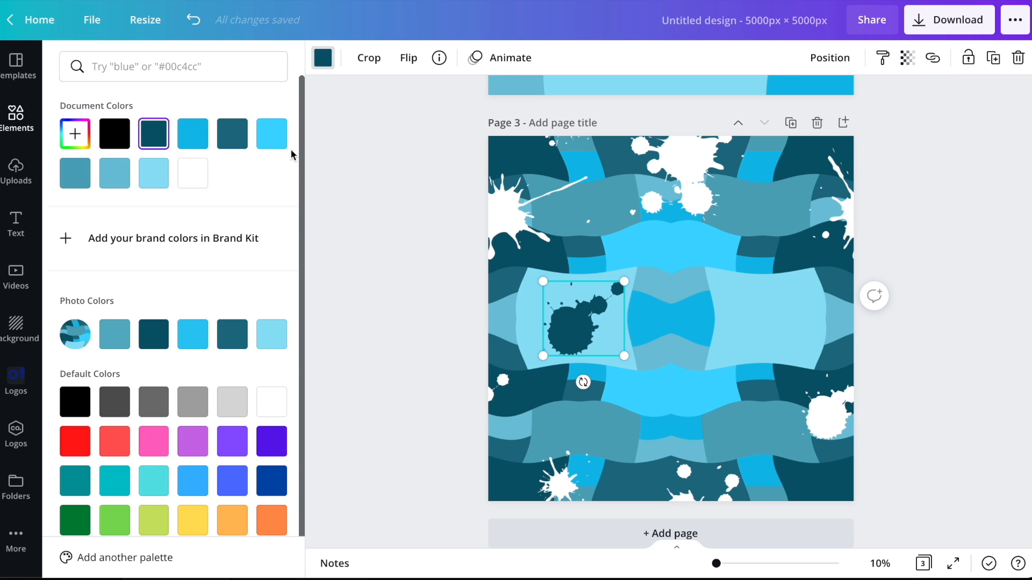
{"action": "left_click", "coordinate": [113, 143]}
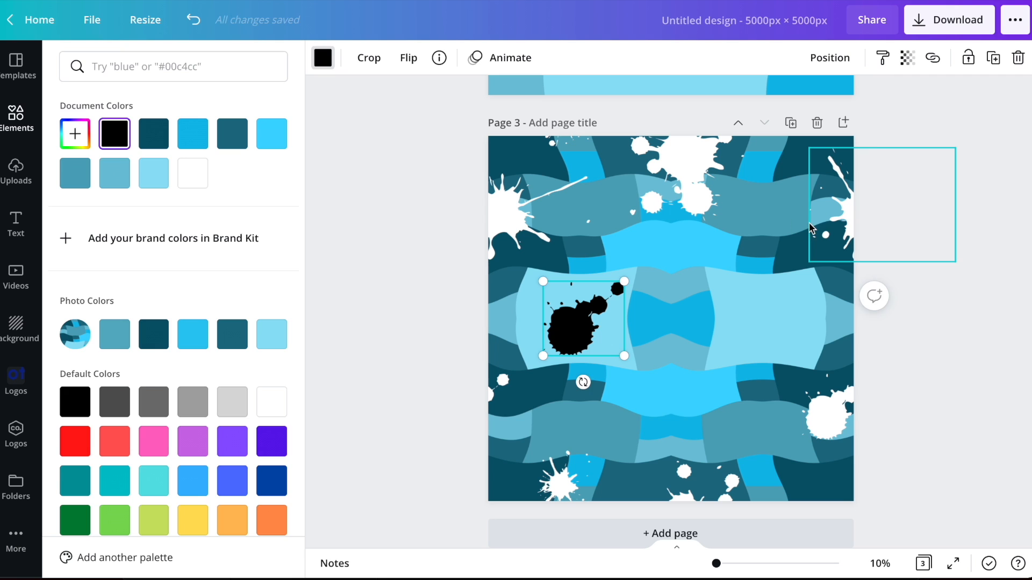
- Recolour both multi-blot splatters on the page's top and bottom edges black
{"action": "left_click", "coordinate": [565, 212]}
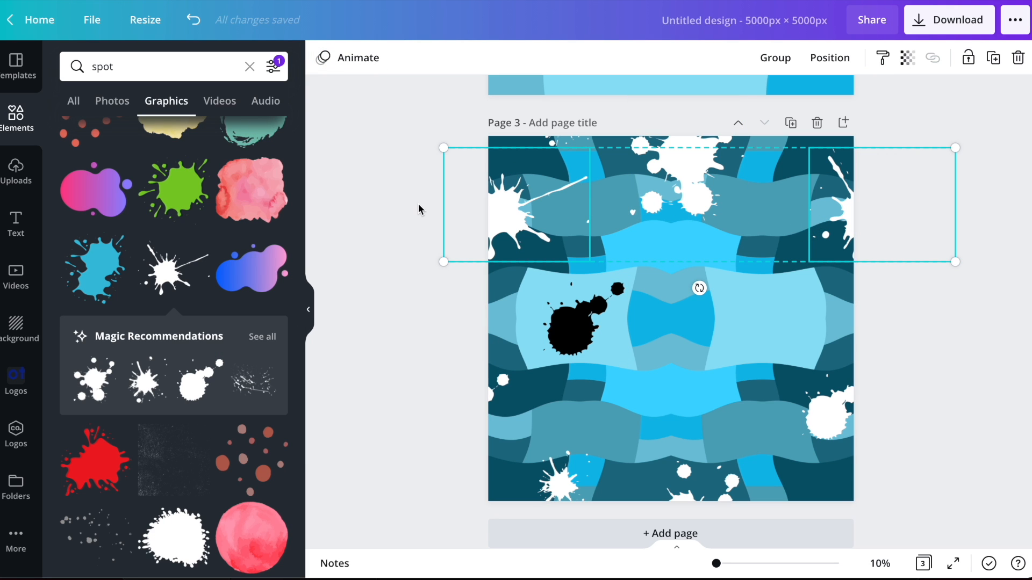
{"action": "left_click", "coordinate": [623, 141]}
{"action": "left_click", "coordinate": [323, 58]}
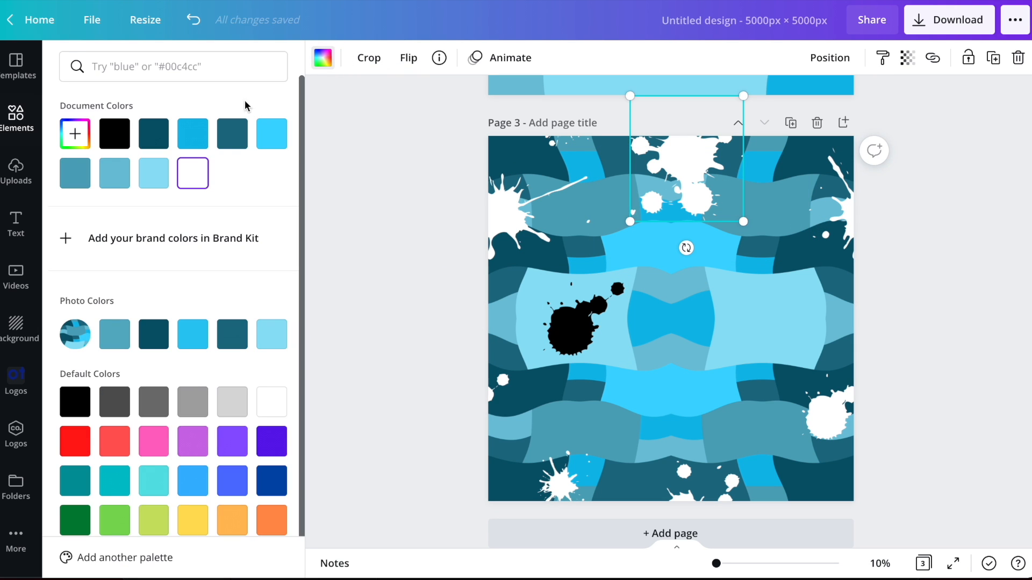
{"action": "left_click", "coordinate": [108, 142]}
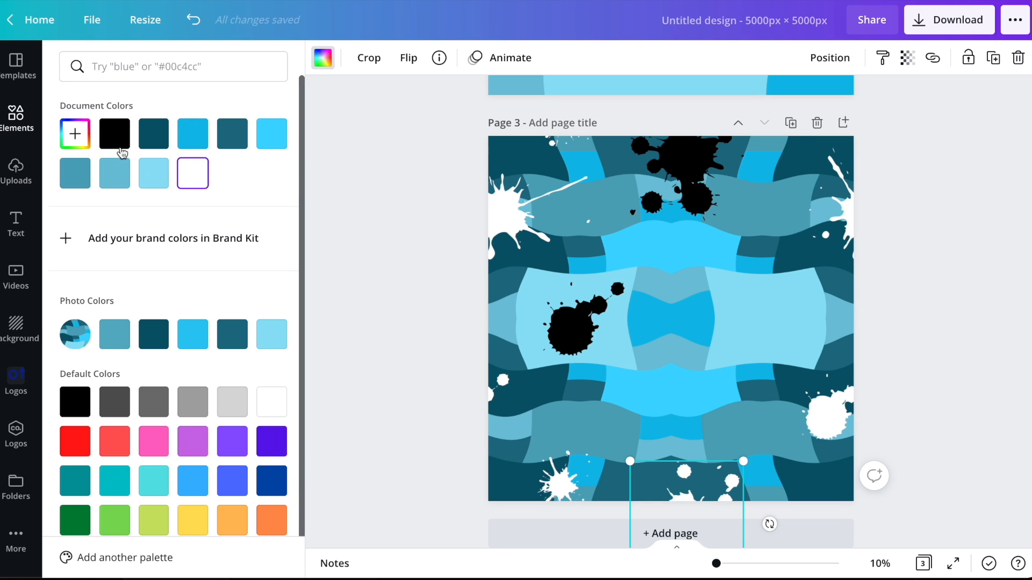
{"action": "left_click", "coordinate": [829, 424]}
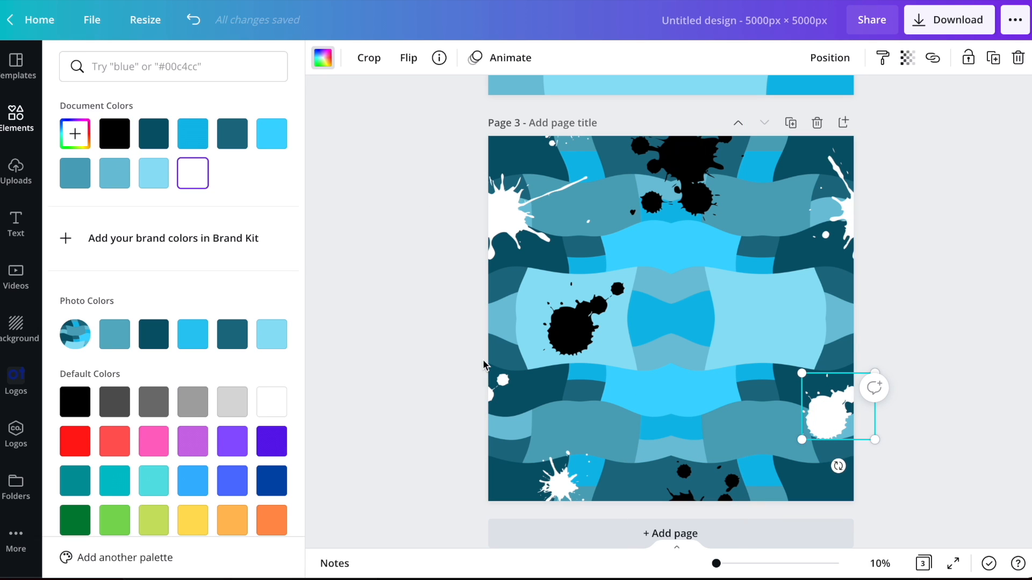
{"action": "left_click", "coordinate": [382, 239]}
- Duplicate the streaked white splatter, rotate and enlarge the copy, and place it right of the page's centre
{"action": "left_click", "coordinate": [841, 201]}
{"action": "left_click_drag", "start_coordinate": [849, 215], "coordinate": [721, 295]}
{"action": "left_click_drag", "start_coordinate": [751, 368], "coordinate": [837, 276]}
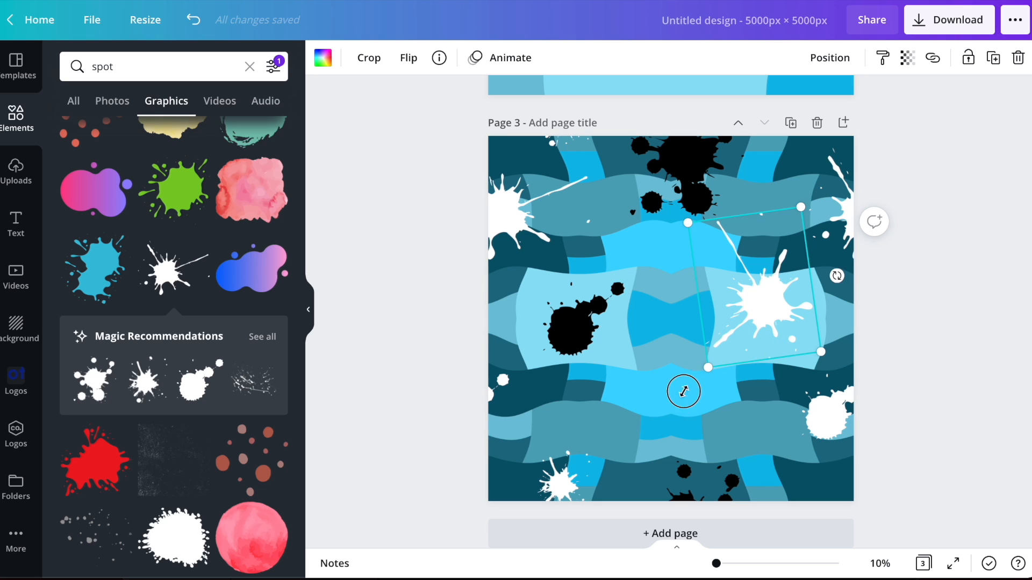
{"action": "left_click_drag", "start_coordinate": [702, 374], "coordinate": [674, 423]}
{"action": "left_click_drag", "start_coordinate": [760, 336], "coordinate": [732, 356]}
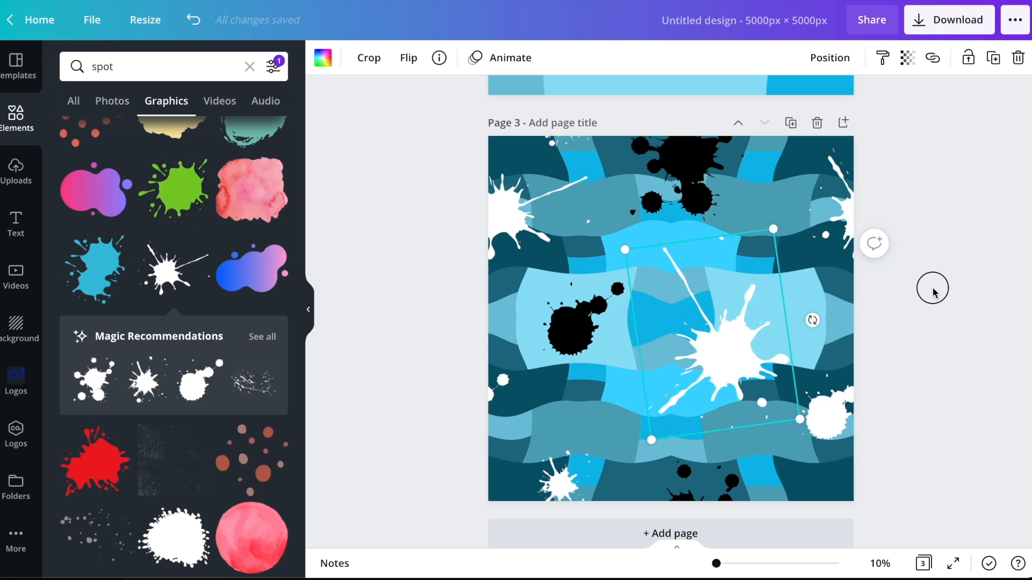
{"action": "left_click", "coordinate": [933, 293]}
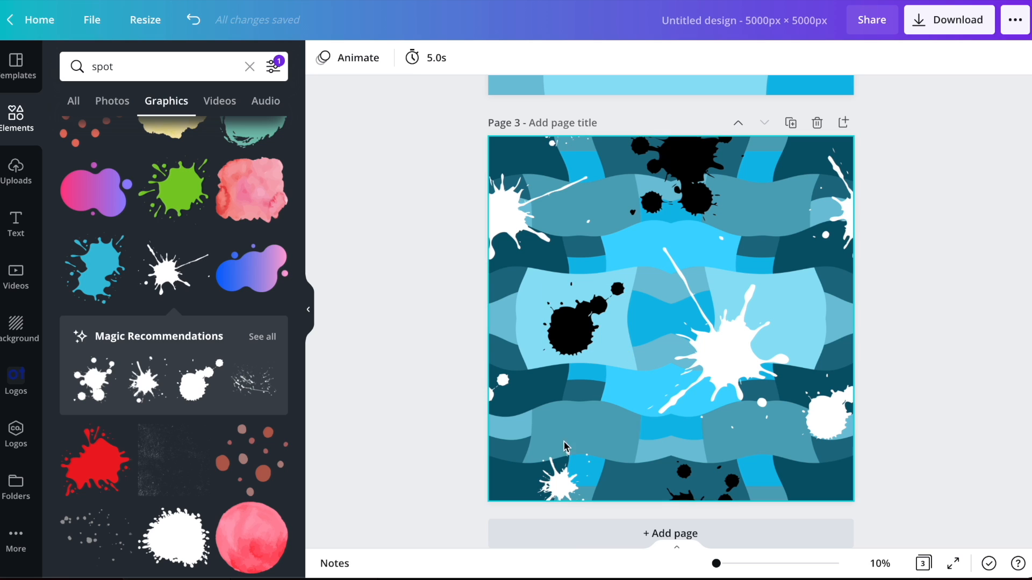
- Duplicate the small white splatter on the page's bottom edge and place the copy above and to the right of it
{"action": "left_click", "coordinate": [554, 480]}
{"action": "left_click", "coordinate": [323, 63]}
{"action": "left_click", "coordinate": [324, 65]}
{"action": "left_click_drag", "start_coordinate": [566, 489], "coordinate": [615, 418]}
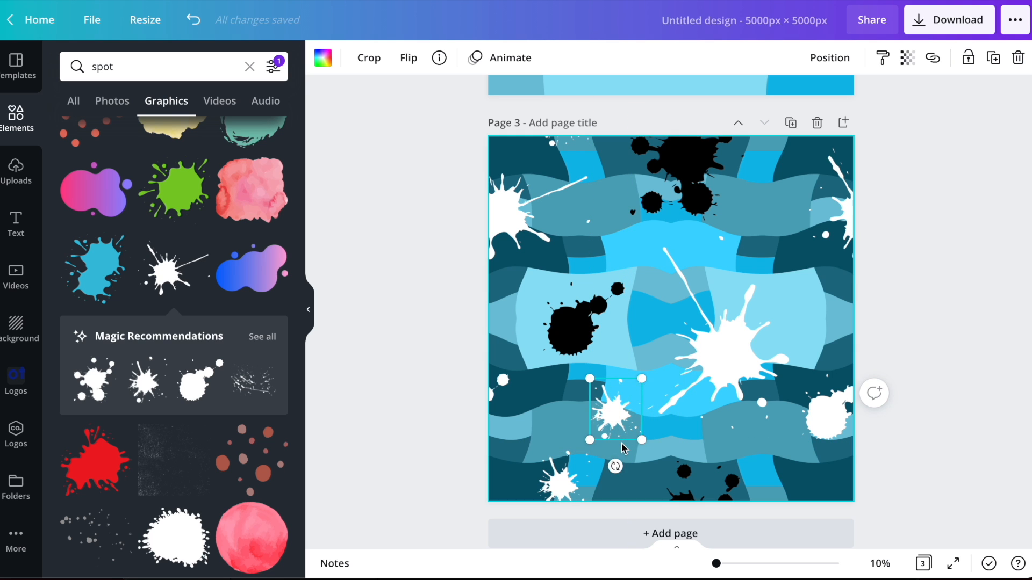
- Rotate the small upper splatter copy, colour it black, and place a further rotated black duplicate on the right light-blue block
{"action": "left_click_drag", "start_coordinate": [615, 466], "coordinate": [685, 460]}
{"action": "left_click", "coordinate": [321, 64]}
{"action": "left_click", "coordinate": [114, 134]}
{"action": "left_click_drag", "start_coordinate": [613, 424], "coordinate": [813, 326]}
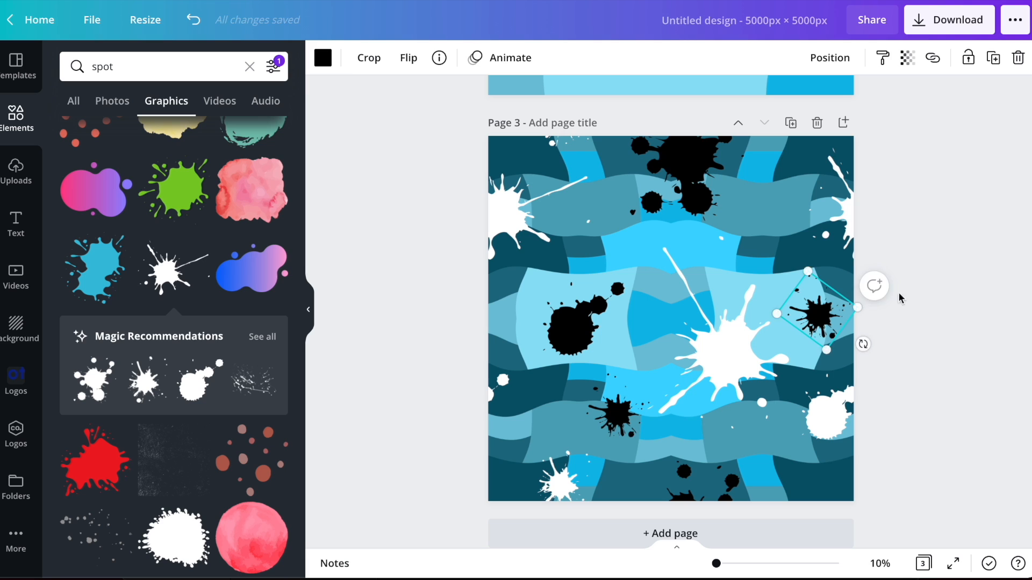
{"action": "left_click", "coordinate": [940, 115]}
- Download only Page 3 of the design as a JPG file
{"action": "left_click", "coordinate": [946, 27]}
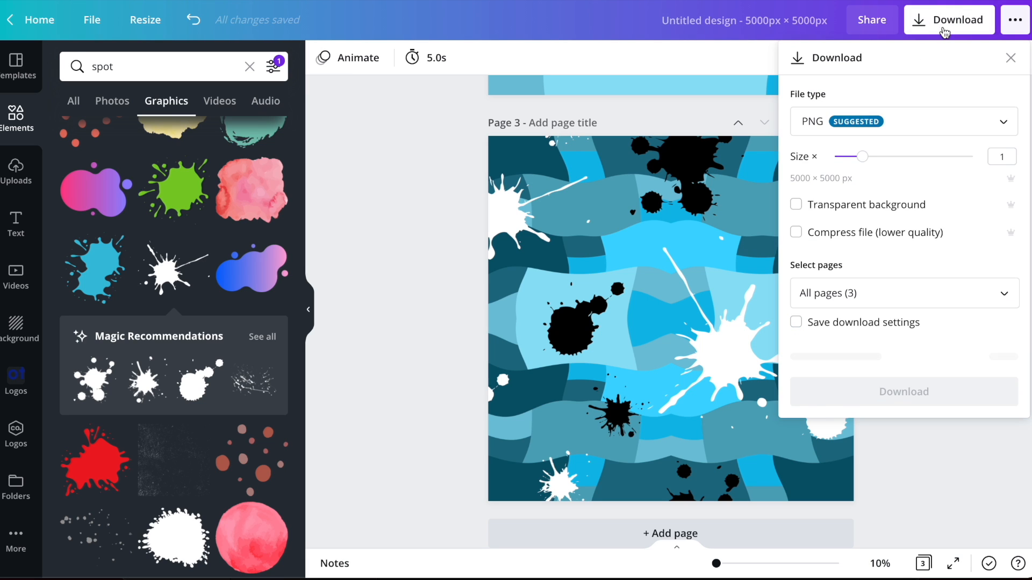
{"action": "left_click", "coordinate": [846, 121]}
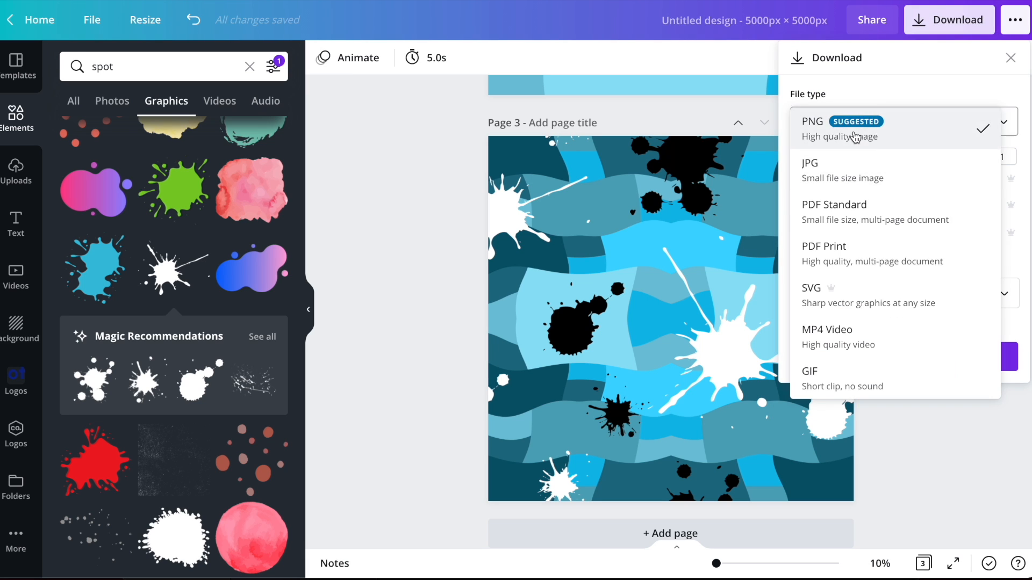
{"action": "left_click", "coordinate": [855, 170]}
{"action": "left_click", "coordinate": [851, 275]}
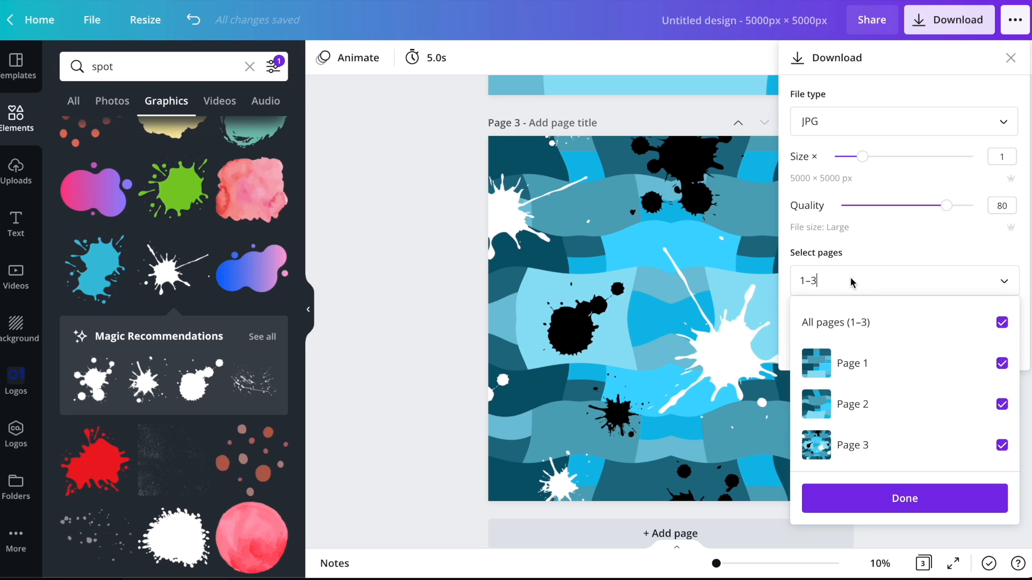
{"action": "left_click", "coordinate": [843, 329]}
{"action": "left_click", "coordinate": [855, 449]}
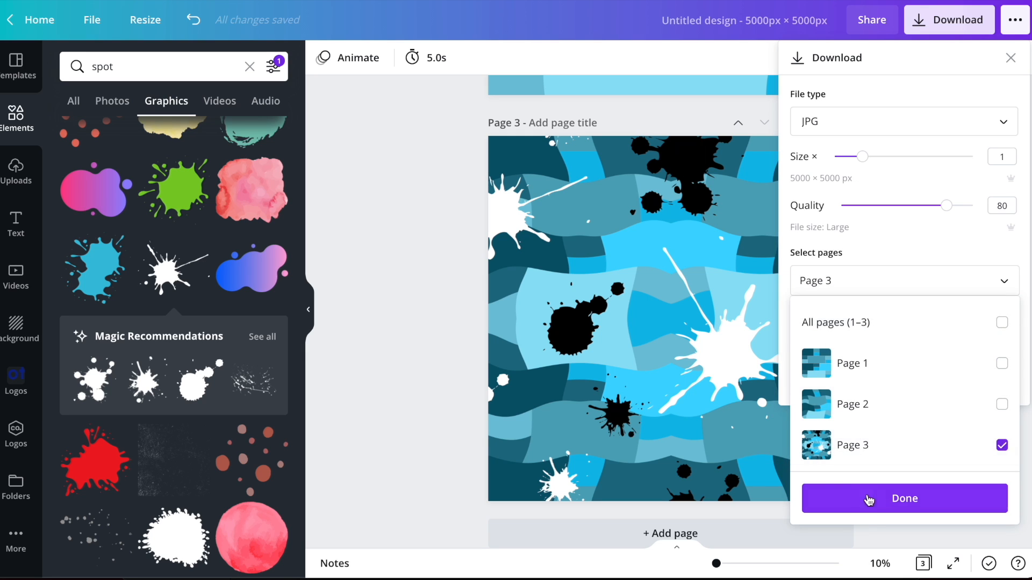
{"action": "left_click", "coordinate": [868, 501]}
{"action": "left_click", "coordinate": [865, 344]}
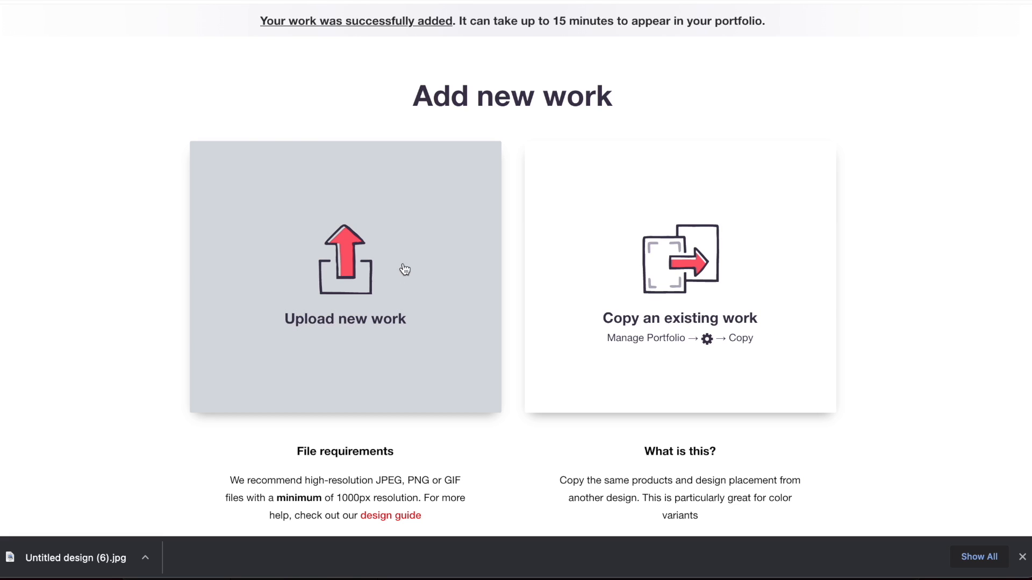
- Upload the JPG as new Redbubble work titled "Ink Spots on Blue", tagged ink, ink spots, spots, abstract, pattern, blue, modern art, digital art, geometric
{"action": "left_click", "coordinate": [405, 269]}
{"action": "double_click", "coordinate": [399, 303]}
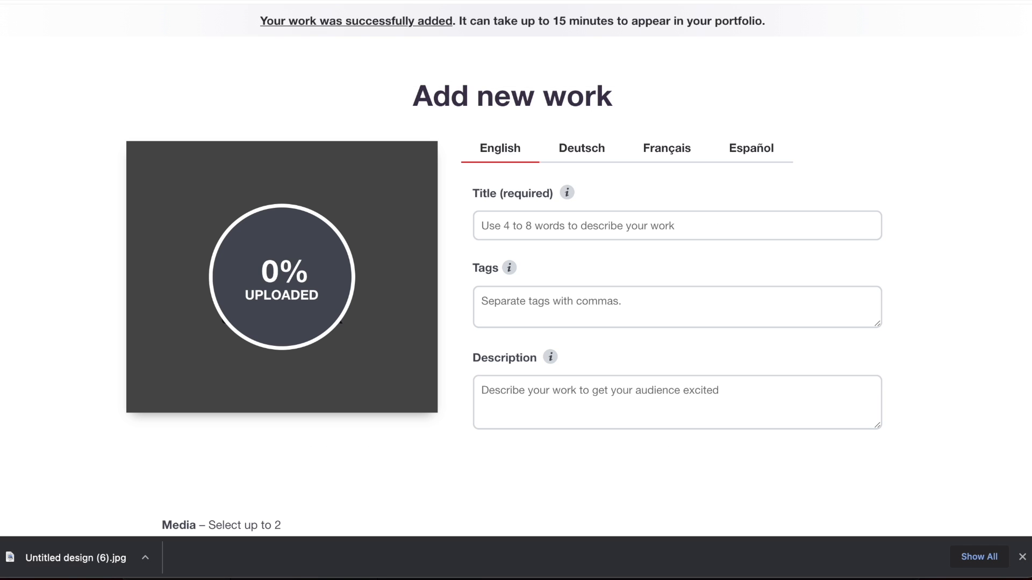
{"action": "left_click", "coordinate": [1022, 558]}
{"action": "left_click", "coordinate": [495, 228]}
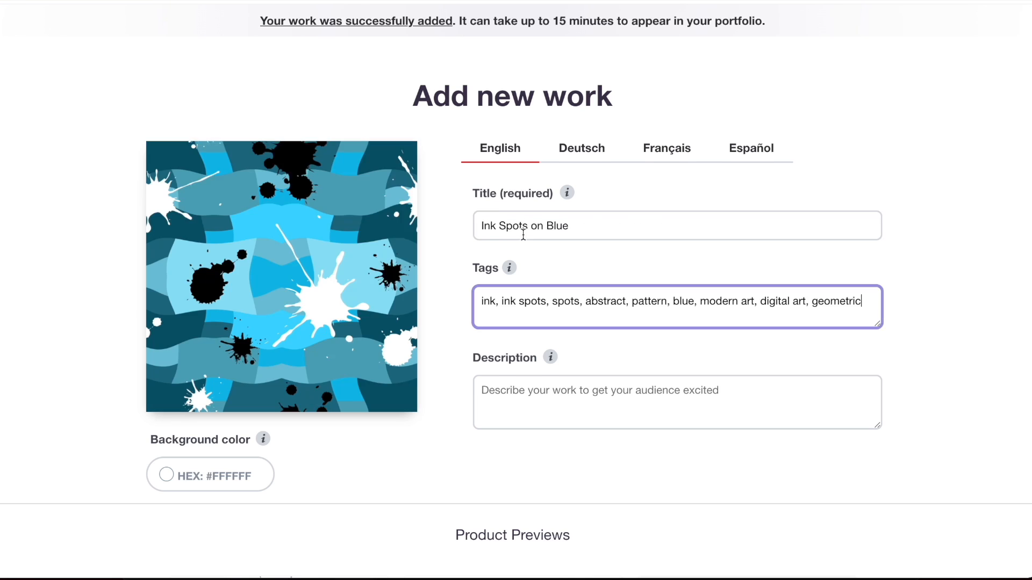
- Disable the Large Print Clothing products for this work
{"action": "scroll", "coordinate": [382, 335], "scroll_direction": "down", "scroll_amount": 5}
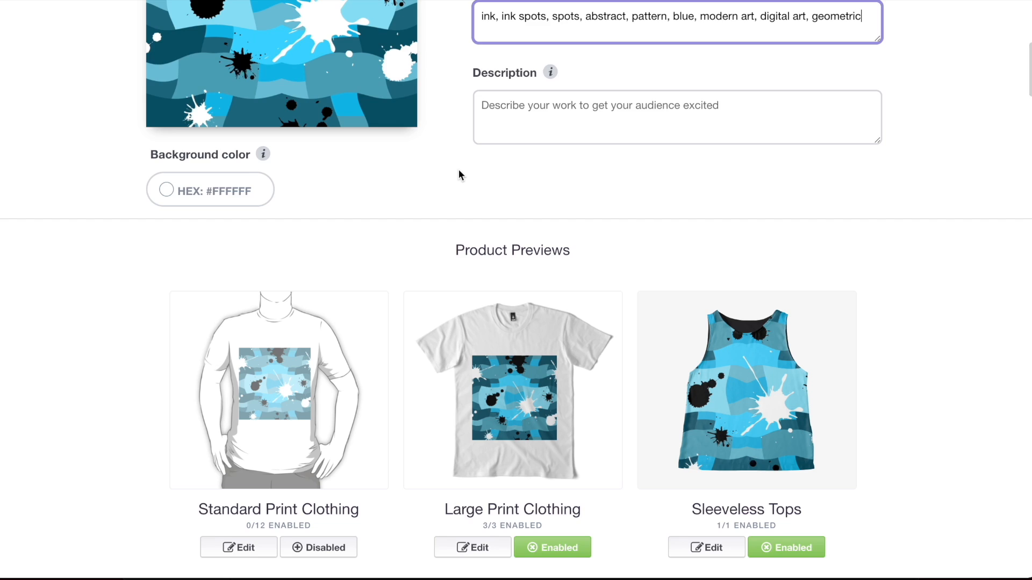
{"action": "scroll", "coordinate": [459, 175], "scroll_direction": "down", "scroll_amount": 6}
{"action": "left_click", "coordinate": [573, 214]}
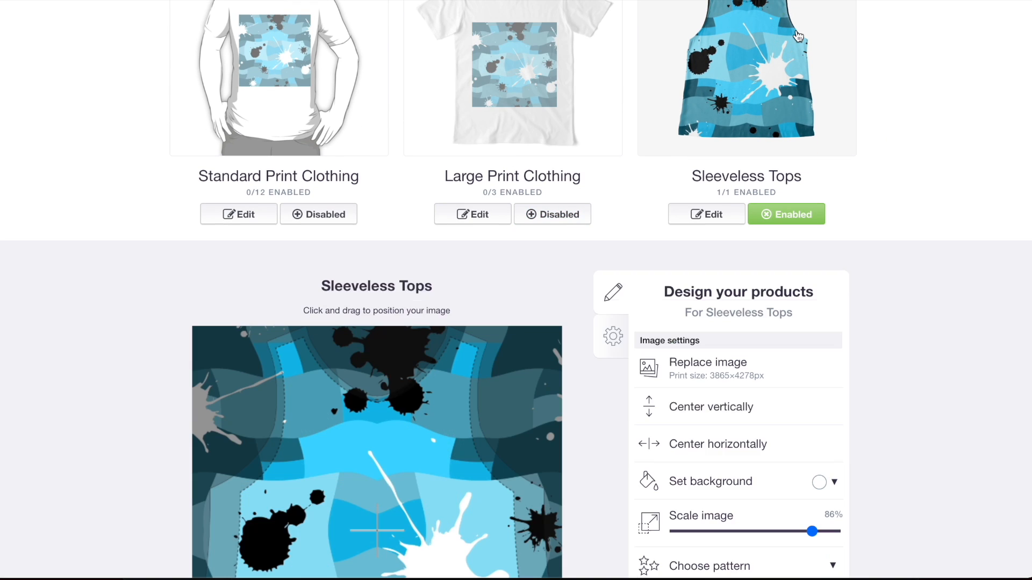
- Scale the Sleeveless Tops image to 40% and repeat it in a regular grid
{"action": "scroll", "coordinate": [706, 142], "scroll_direction": "down", "scroll_amount": 11}
{"action": "scroll", "coordinate": [728, 248], "scroll_direction": "up", "scroll_amount": 3}
{"action": "scroll", "coordinate": [729, 247], "scroll_direction": "up", "scroll_amount": 10}
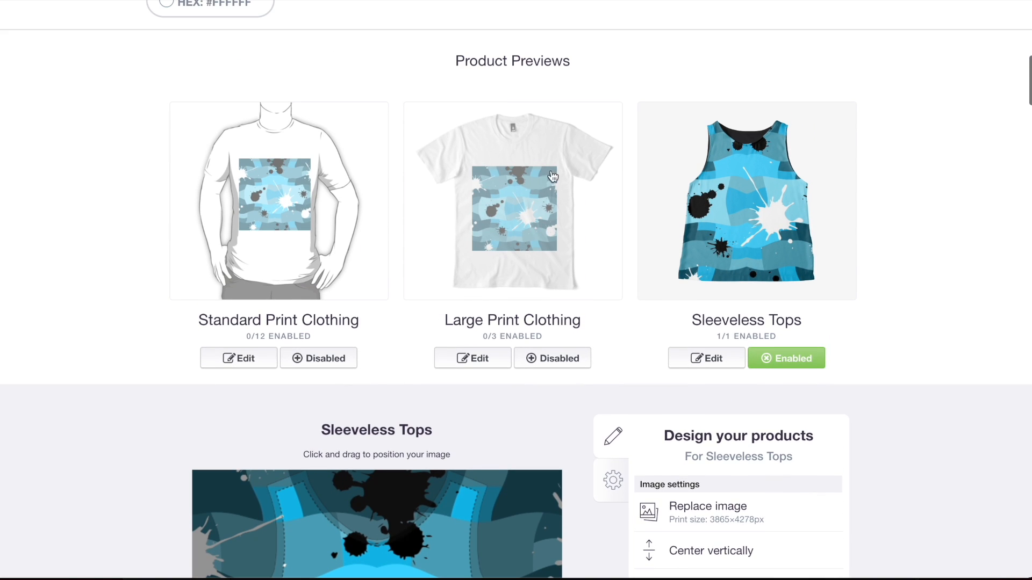
{"action": "scroll", "coordinate": [622, 168], "scroll_direction": "down", "scroll_amount": 5}
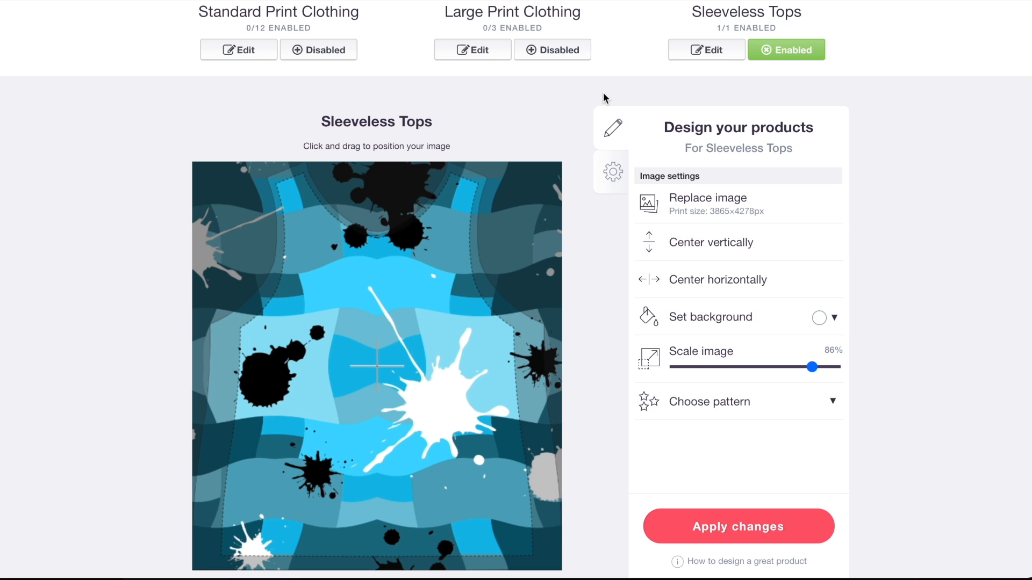
{"action": "scroll", "coordinate": [627, 295], "scroll_direction": "down", "scroll_amount": 2}
{"action": "left_click", "coordinate": [738, 236]}
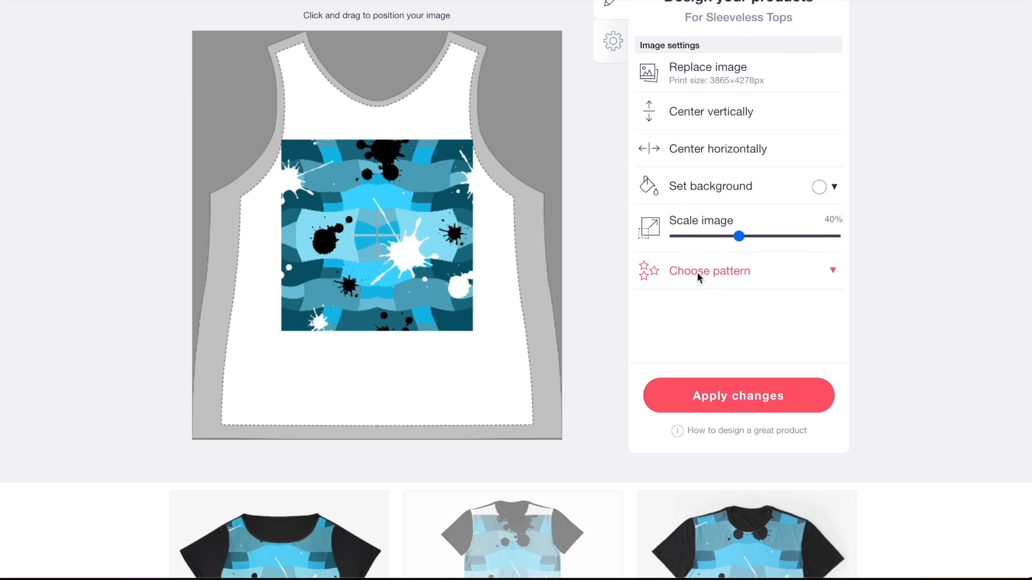
{"action": "left_click", "coordinate": [699, 273]}
{"action": "left_click", "coordinate": [760, 295]}
{"action": "scroll", "coordinate": [570, 247], "scroll_direction": "up", "scroll_amount": 6}
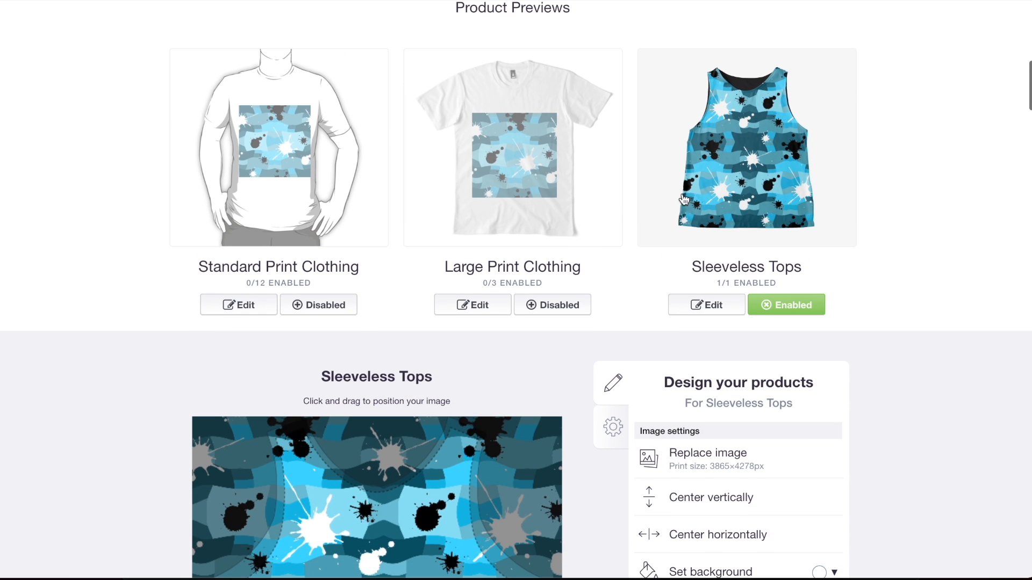
- Enlarge the Sleeveless Tops pattern to 85% and reposition it so a large white splatter sits mid-chest
{"action": "scroll", "coordinate": [784, 118], "scroll_direction": "down", "scroll_amount": 6}
{"action": "left_click_drag", "start_coordinate": [739, 296], "coordinate": [880, 301]}
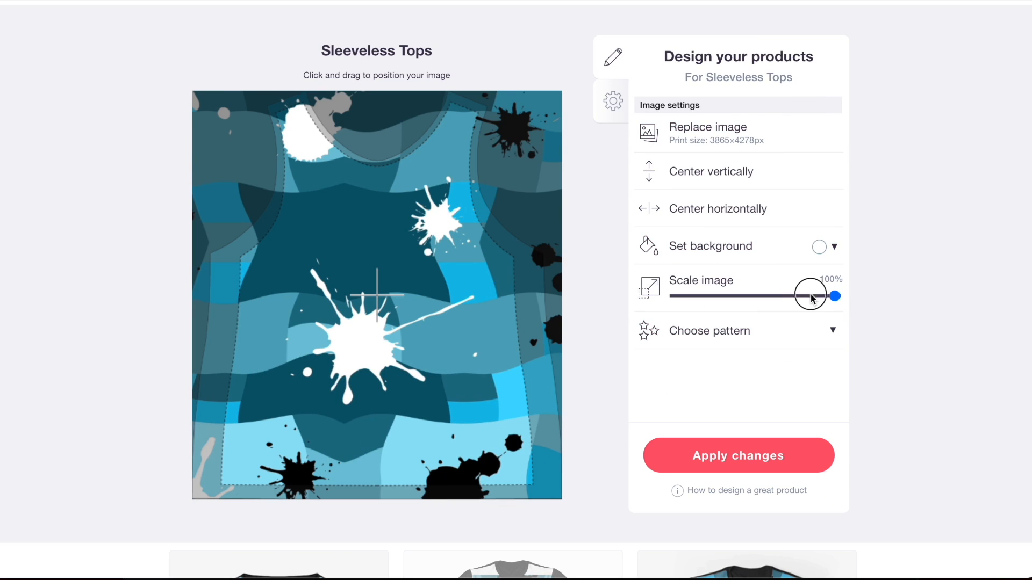
{"action": "left_click", "coordinate": [811, 297]}
{"action": "left_click_drag", "start_coordinate": [430, 366], "coordinate": [406, 311]}
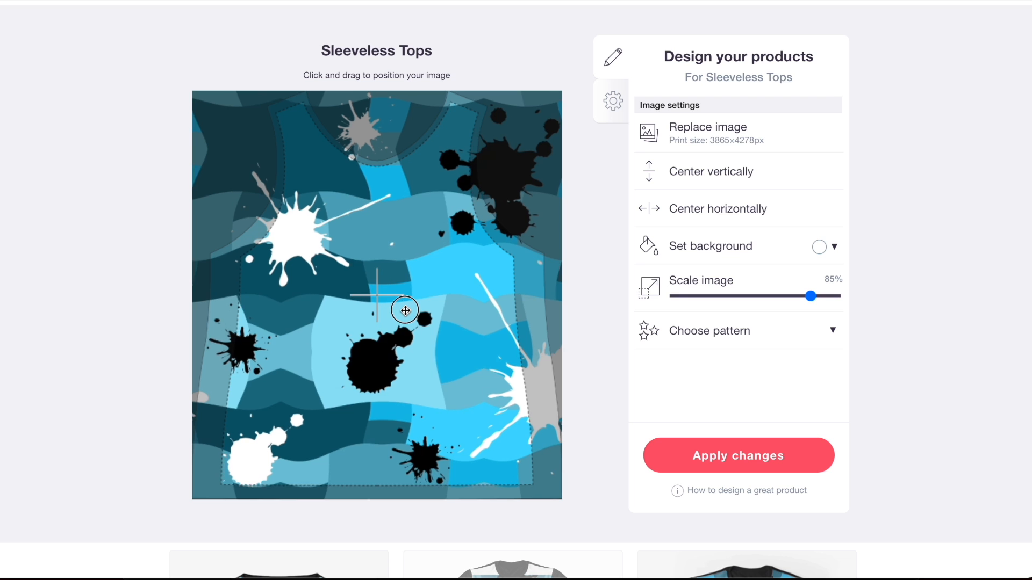
{"action": "scroll", "coordinate": [405, 310], "scroll_direction": "up", "scroll_amount": 7}
{"action": "scroll", "coordinate": [372, 377], "scroll_direction": "down", "scroll_amount": 4}
{"action": "left_click_drag", "start_coordinate": [372, 377], "coordinate": [443, 423]}
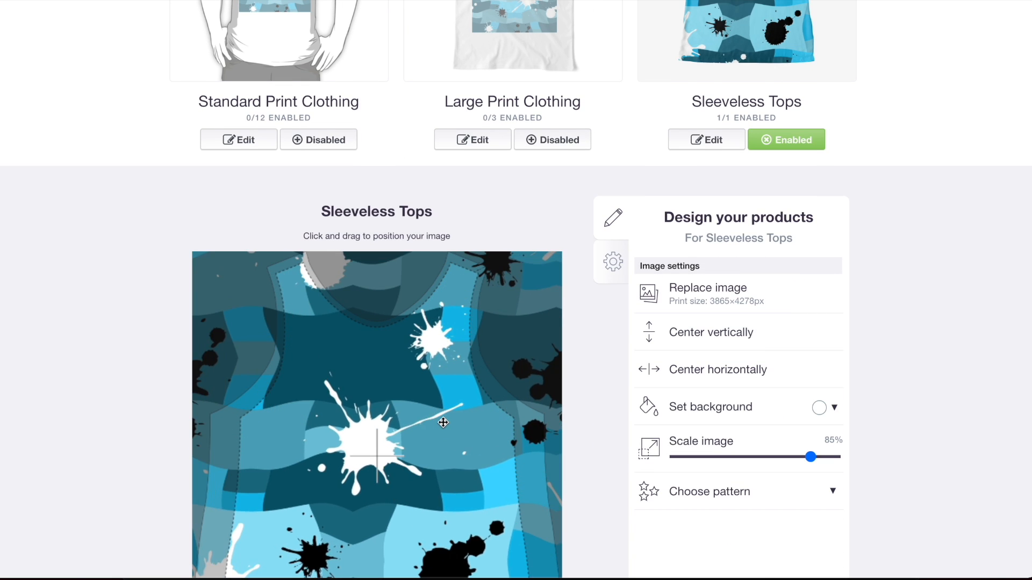
{"action": "scroll", "coordinate": [862, 174], "scroll_direction": "up", "scroll_amount": 4}
{"action": "left_click", "coordinate": [740, 188]}
- Repeat the Chiffon Tops image in a regular grid at a reduced scale
{"action": "scroll", "coordinate": [458, 139], "scroll_direction": "down", "scroll_amount": 4}
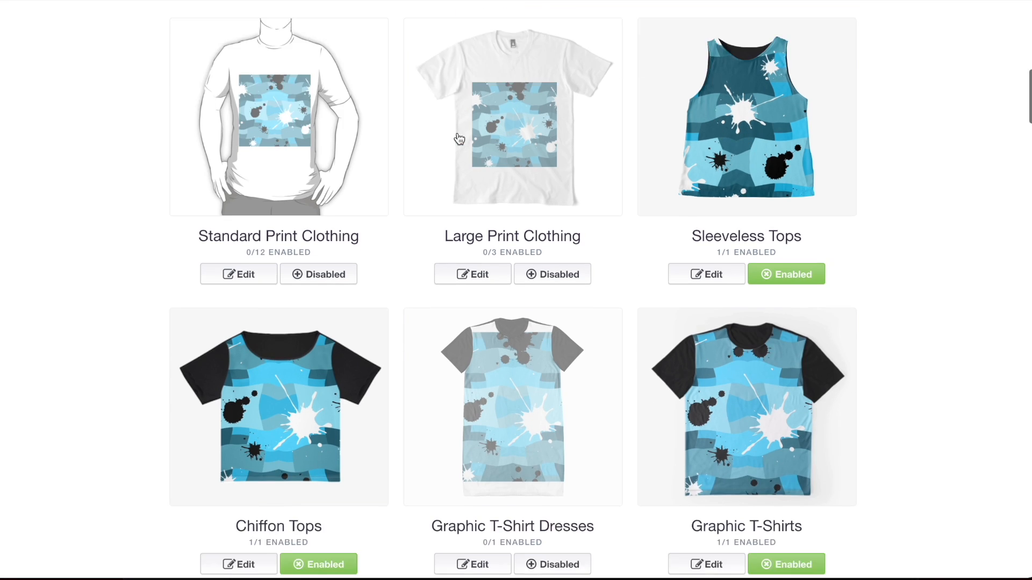
{"action": "left_click", "coordinate": [276, 246]}
{"action": "scroll", "coordinate": [275, 246], "scroll_direction": "down", "scroll_amount": 3}
{"action": "scroll", "coordinate": [276, 246], "scroll_direction": "down", "scroll_amount": 5}
{"action": "left_click_drag", "start_coordinate": [798, 286], "coordinate": [734, 287]}
{"action": "mouse_move", "coordinate": [737, 327]}
{"action": "scroll", "coordinate": [531, 295], "scroll_direction": "up", "scroll_amount": 7}
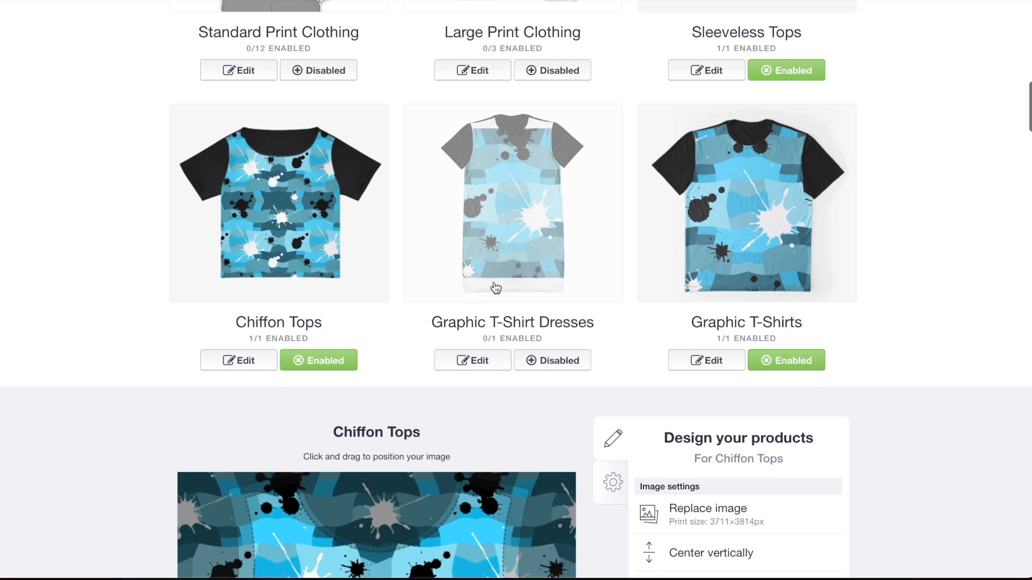
- Enable Graphic T-Shirt Dresses, repeat the image in a regular grid, and scale it to 28%
{"action": "left_click", "coordinate": [570, 361]}
{"action": "scroll", "coordinate": [570, 362], "scroll_direction": "down", "scroll_amount": 10}
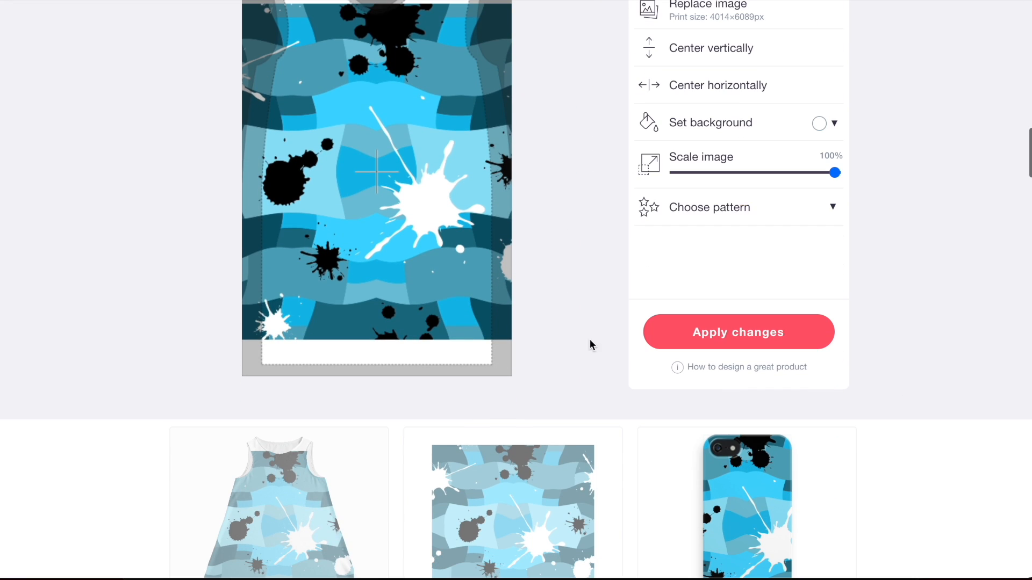
{"action": "left_click", "coordinate": [746, 207]}
{"action": "left_click", "coordinate": [784, 235]}
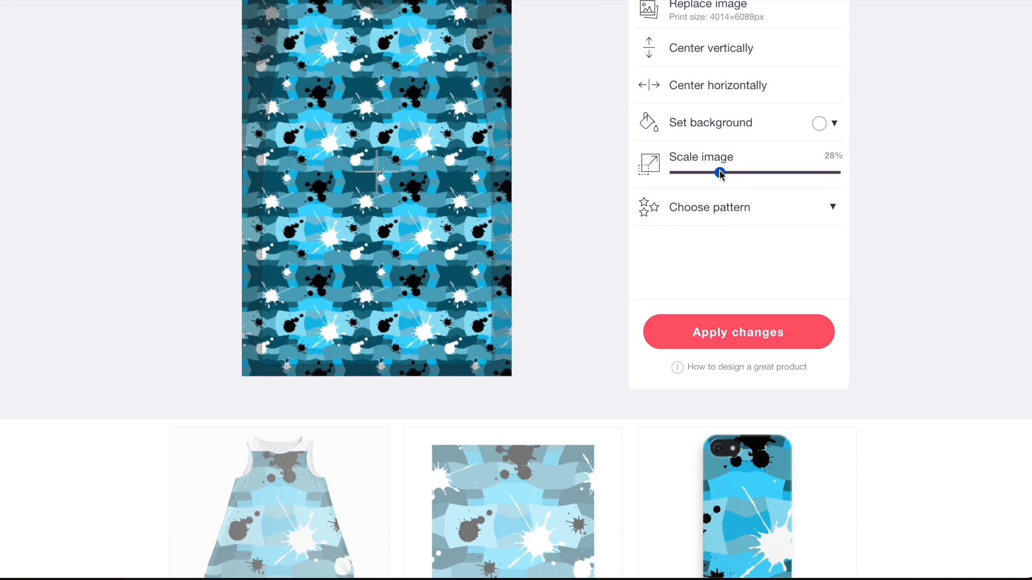
{"action": "scroll", "coordinate": [719, 170], "scroll_direction": "up", "scroll_amount": 9}
- Repeat the Graphic T-Shirts image in a regular grid, reduce its scale to a small repeat, and apply the changes
{"action": "left_click", "coordinate": [770, 212]}
{"action": "scroll", "coordinate": [768, 212], "scroll_direction": "down", "scroll_amount": 7}
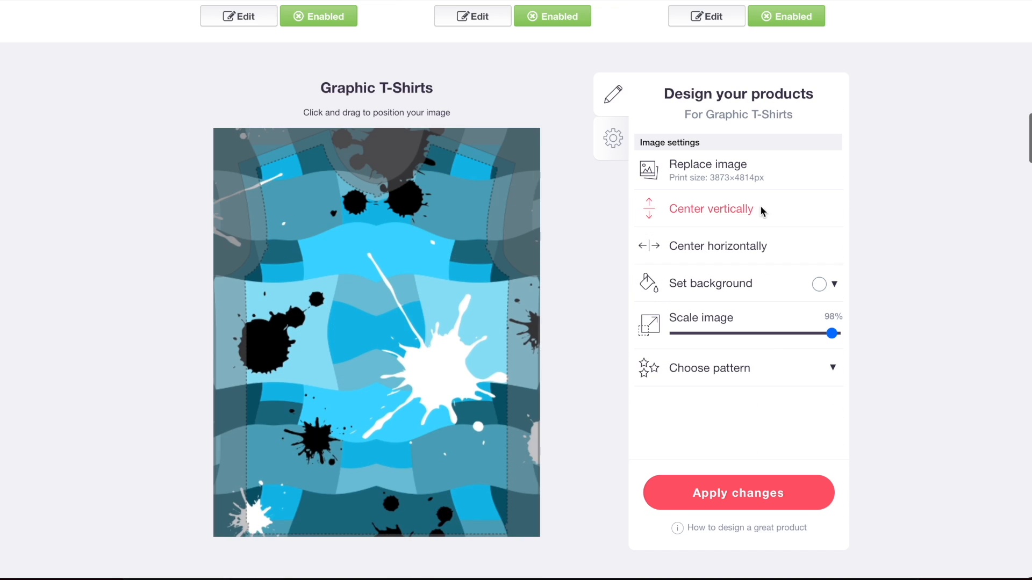
{"action": "left_click", "coordinate": [747, 367]}
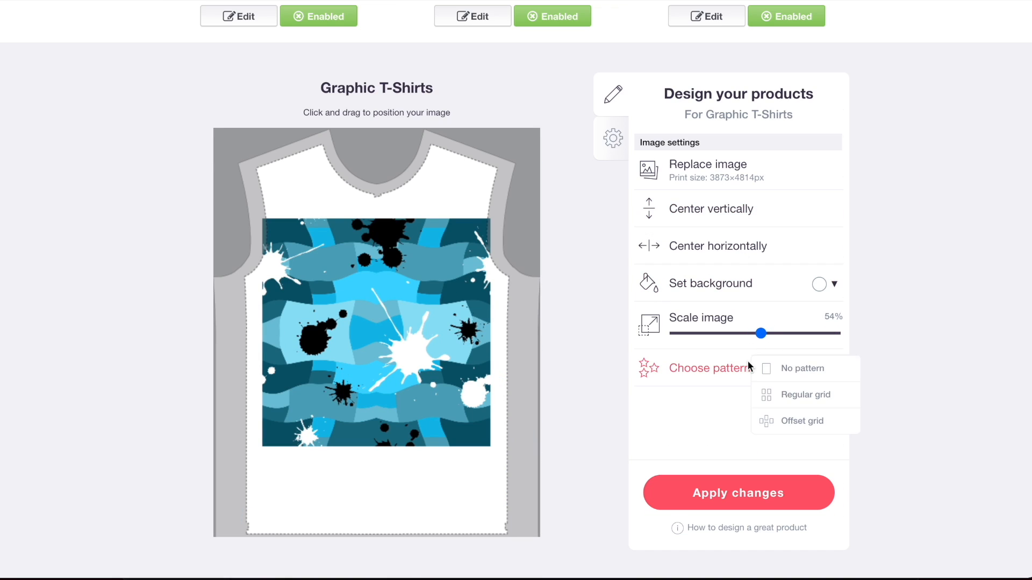
{"action": "left_click", "coordinate": [787, 394]}
{"action": "left_click", "coordinate": [723, 333]}
{"action": "left_click", "coordinate": [738, 493]}
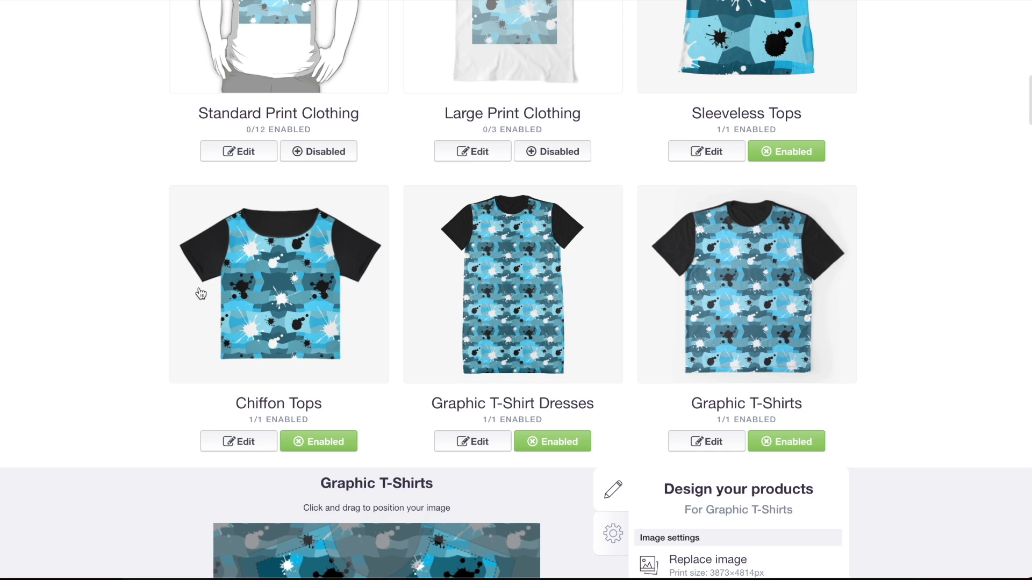
- Enable A-Line Dresses, scale the image to 38%, and repeat it in a regular grid
{"action": "scroll", "coordinate": [201, 293], "scroll_direction": "down", "scroll_amount": 3}
{"action": "scroll", "coordinate": [201, 294], "scroll_direction": "down", "scroll_amount": 3}
{"action": "left_click", "coordinate": [281, 279]}
{"action": "left_click", "coordinate": [325, 409]}
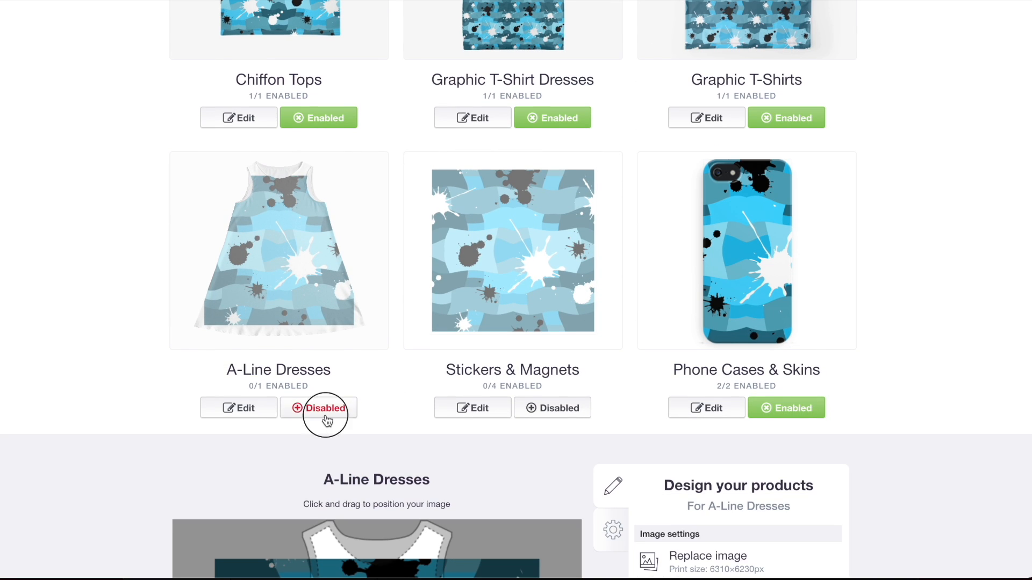
{"action": "scroll", "coordinate": [630, 258], "scroll_direction": "down", "scroll_amount": 7}
{"action": "left_click", "coordinate": [737, 341]}
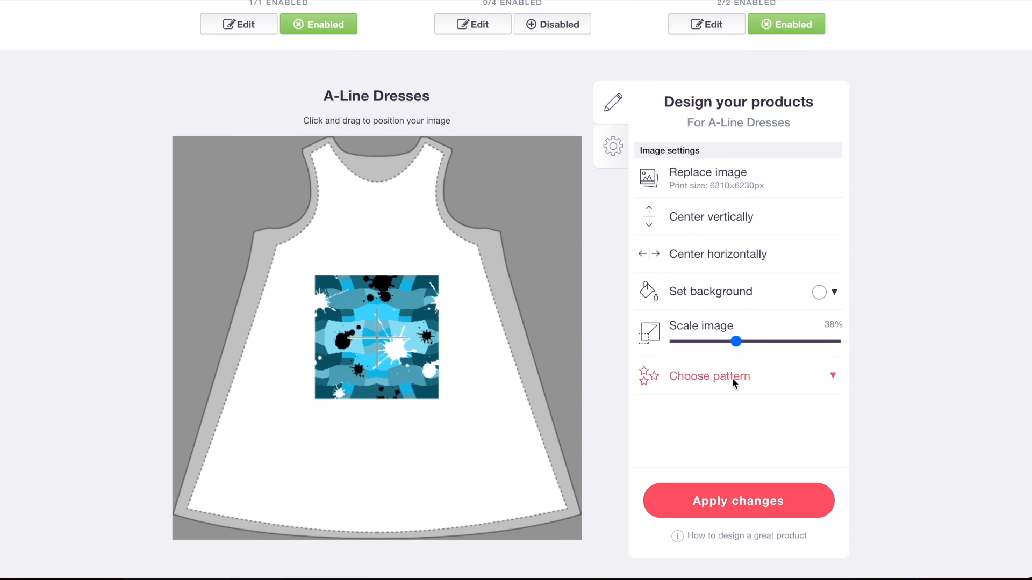
{"action": "left_click", "coordinate": [745, 376]}
{"action": "left_click", "coordinate": [769, 409]}
{"action": "scroll", "coordinate": [338, 385], "scroll_direction": "up", "scroll_amount": 6}
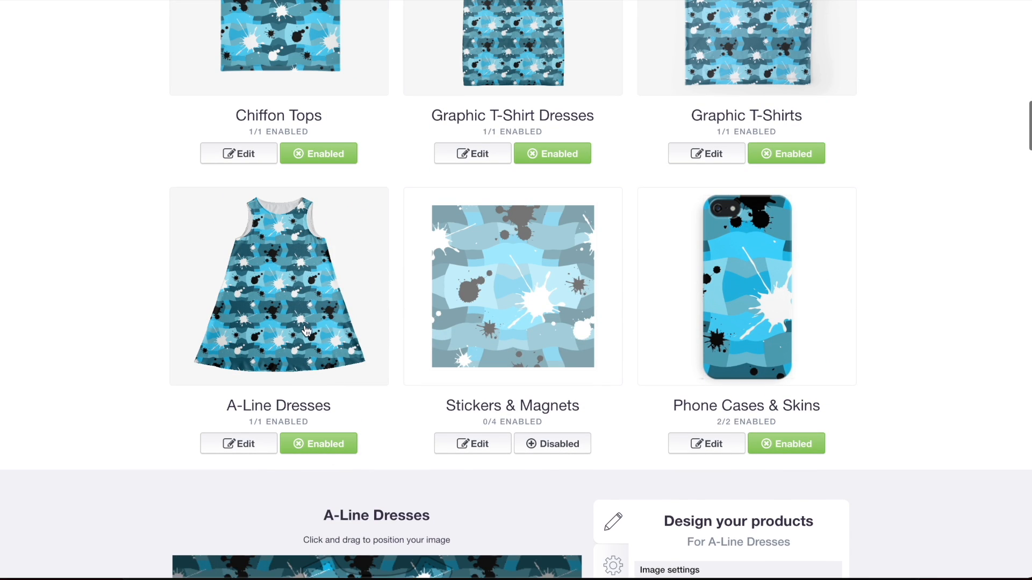
- Scale the Phone Cases & Skins image to 15% and repeat it in a regular grid
{"action": "left_click", "coordinate": [768, 322]}
{"action": "scroll", "coordinate": [743, 391], "scroll_direction": "down", "scroll_amount": 6}
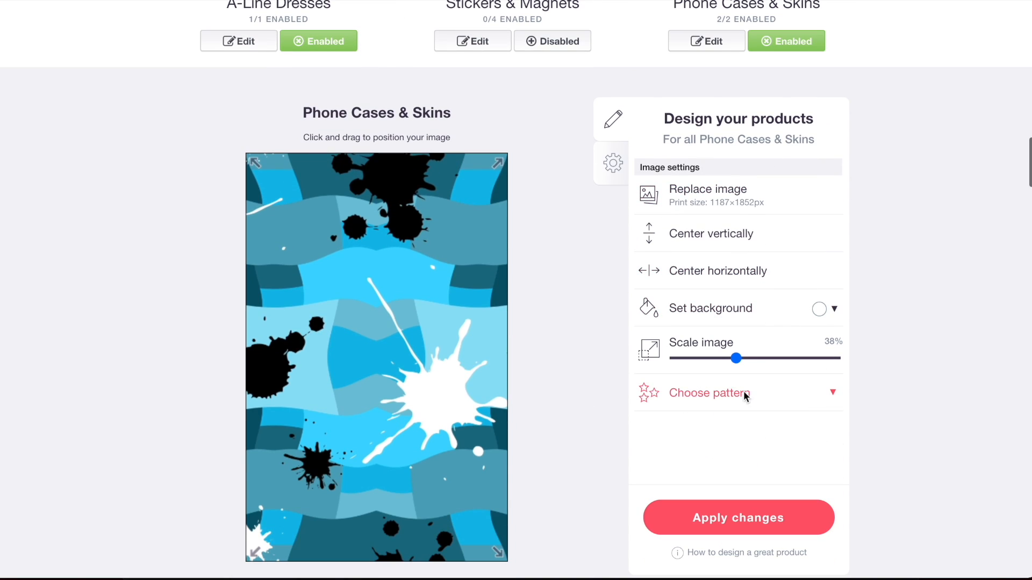
{"action": "left_click", "coordinate": [699, 358]}
{"action": "left_click", "coordinate": [718, 397]}
{"action": "left_click", "coordinate": [779, 419]}
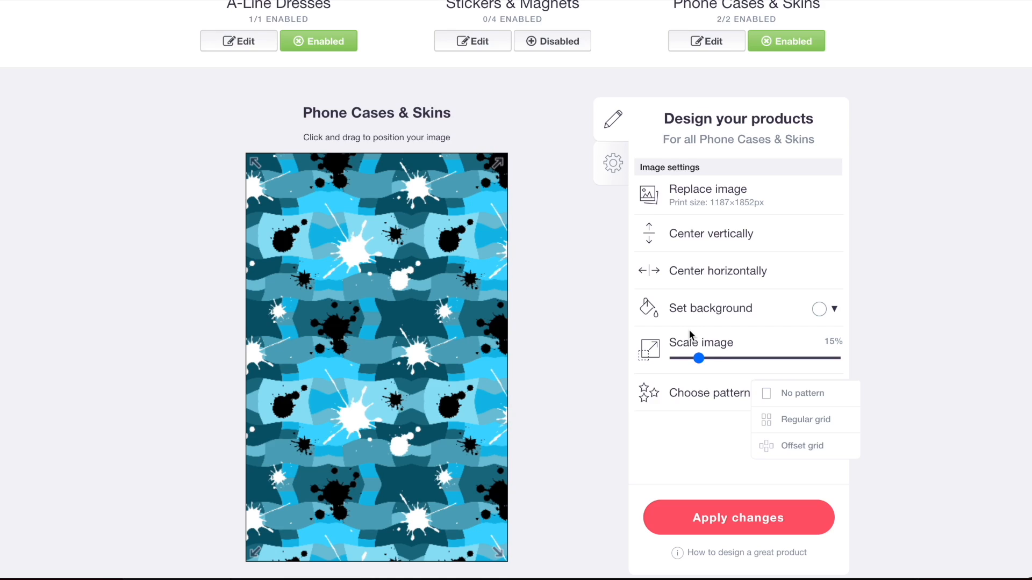
{"action": "scroll", "coordinate": [691, 334], "scroll_direction": "up", "scroll_amount": 5}
- Scale the Phone Wallets image to 20% and repeat it in a regular grid
{"action": "scroll", "coordinate": [384, 149], "scroll_direction": "down", "scroll_amount": 1}
{"action": "scroll", "coordinate": [384, 150], "scroll_direction": "down", "scroll_amount": 5}
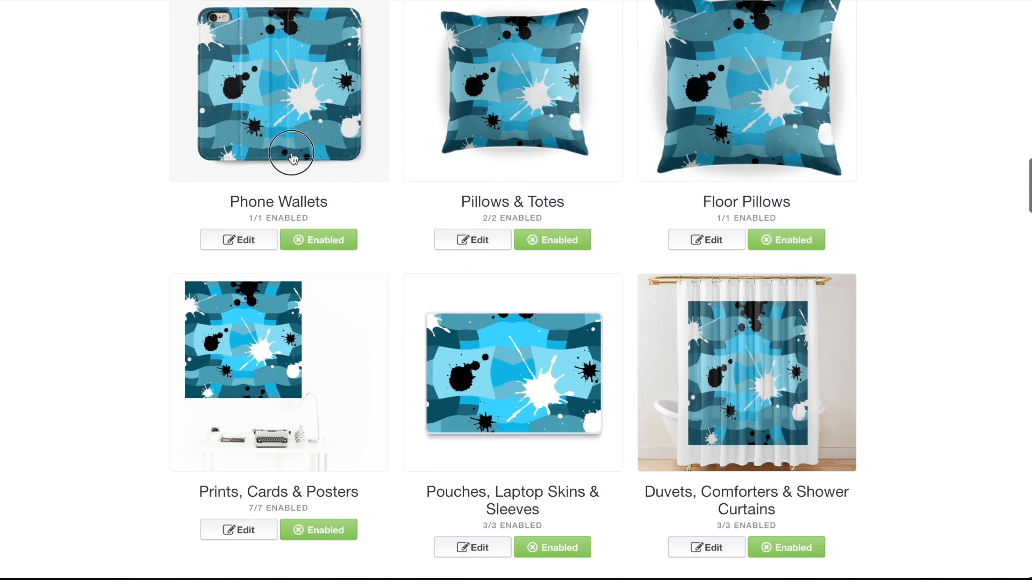
{"action": "left_click", "coordinate": [290, 156]}
{"action": "scroll", "coordinate": [731, 268], "scroll_direction": "down", "scroll_amount": 5}
{"action": "left_click", "coordinate": [705, 219]}
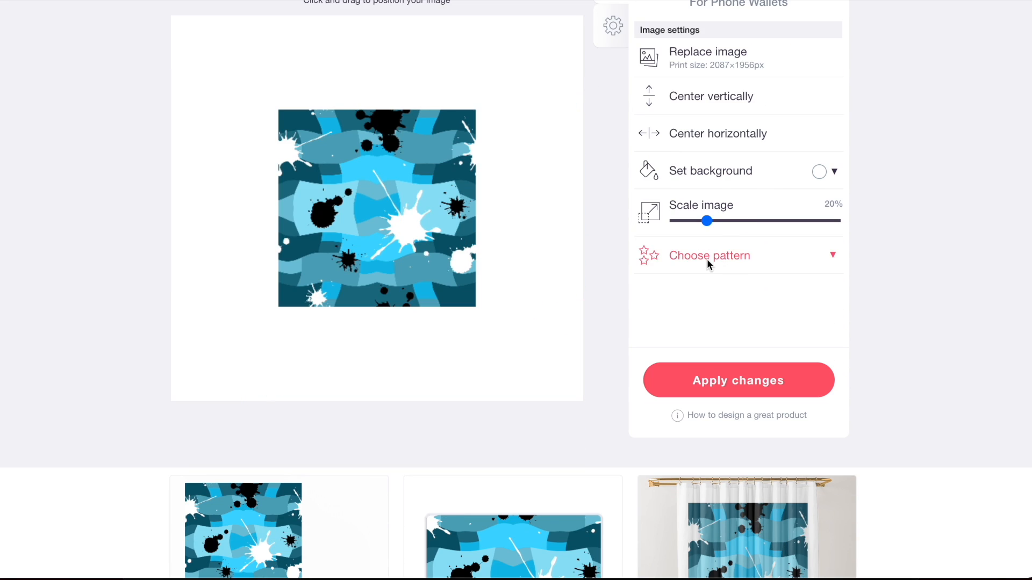
{"action": "left_click", "coordinate": [708, 260]}
{"action": "left_click", "coordinate": [782, 281]}
{"action": "scroll", "coordinate": [444, 289], "scroll_direction": "up", "scroll_amount": 4}
{"action": "scroll", "coordinate": [444, 288], "scroll_direction": "up", "scroll_amount": 6}
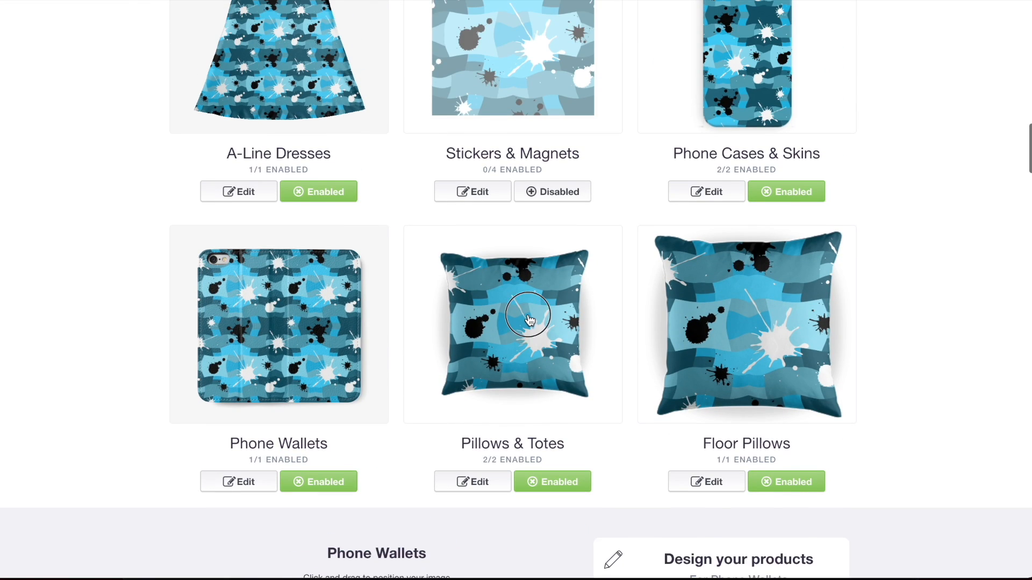
- Scale the Pillows & Totes image to 20% and repeat it in a regular grid
{"action": "left_click", "coordinate": [528, 320]}
{"action": "left_click", "coordinate": [706, 259]}
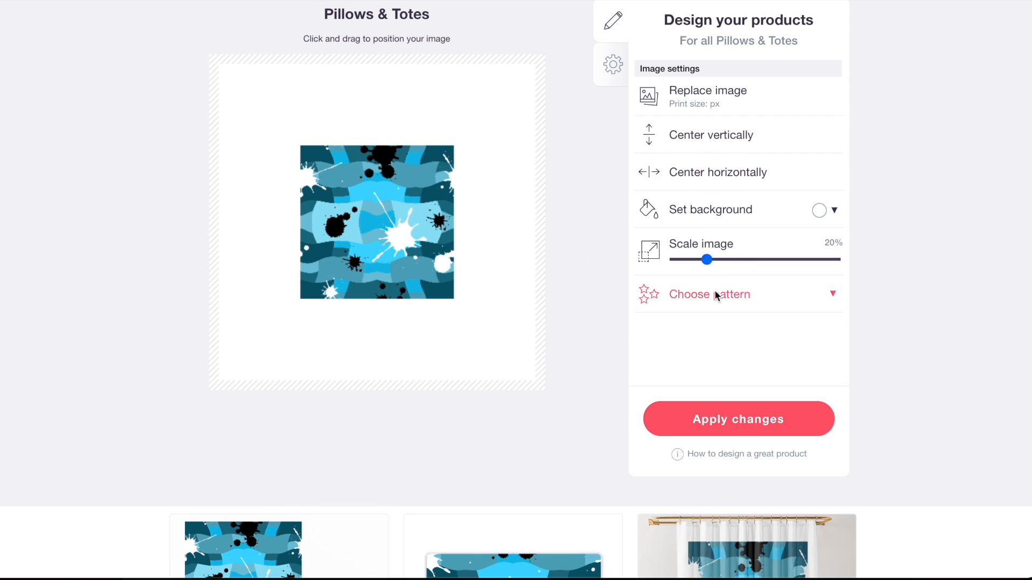
{"action": "left_click", "coordinate": [717, 293]}
{"action": "left_click", "coordinate": [776, 321]}
{"action": "scroll", "coordinate": [581, 217], "scroll_direction": "up", "scroll_amount": 5}
- Scale the Floor Pillows image to 31% and repeat it in a regular grid
{"action": "left_click", "coordinate": [687, 127]}
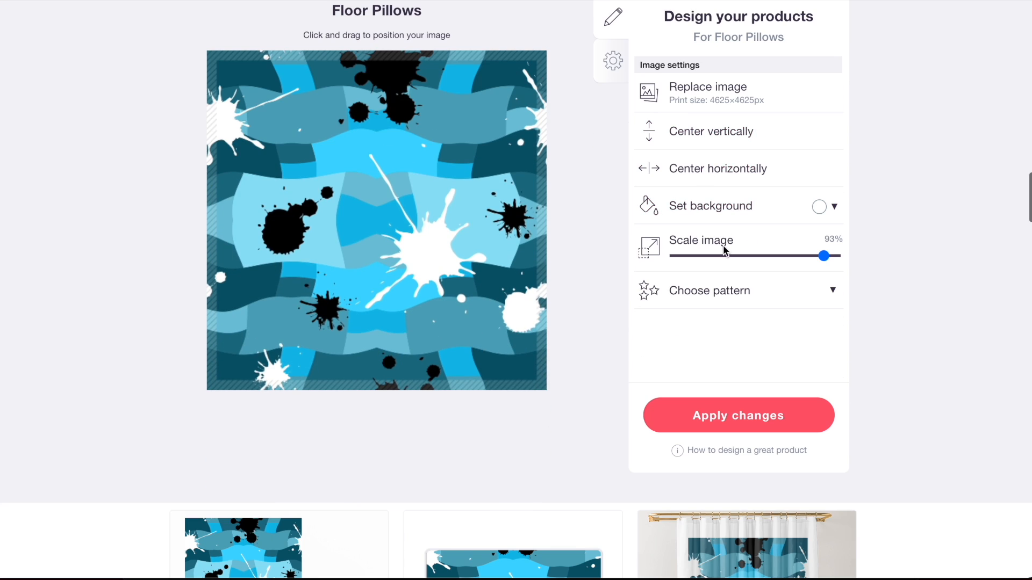
{"action": "left_click", "coordinate": [725, 255]}
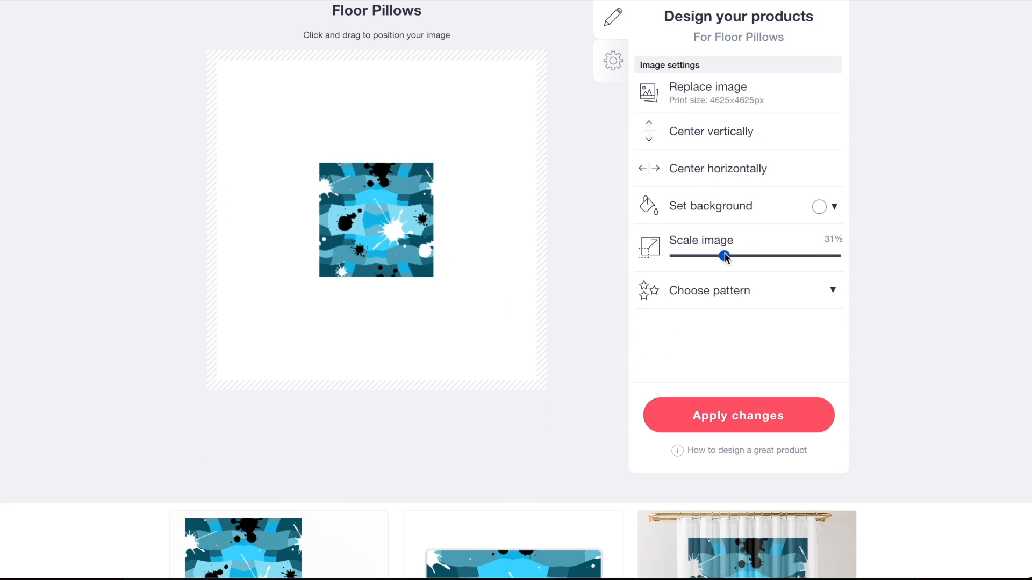
{"action": "left_click", "coordinate": [736, 299]}
{"action": "left_click", "coordinate": [785, 316]}
- Turn off Cards in the availability options for Prints, Cards & Posters
{"action": "scroll", "coordinate": [786, 317], "scroll_direction": "up", "scroll_amount": 6}
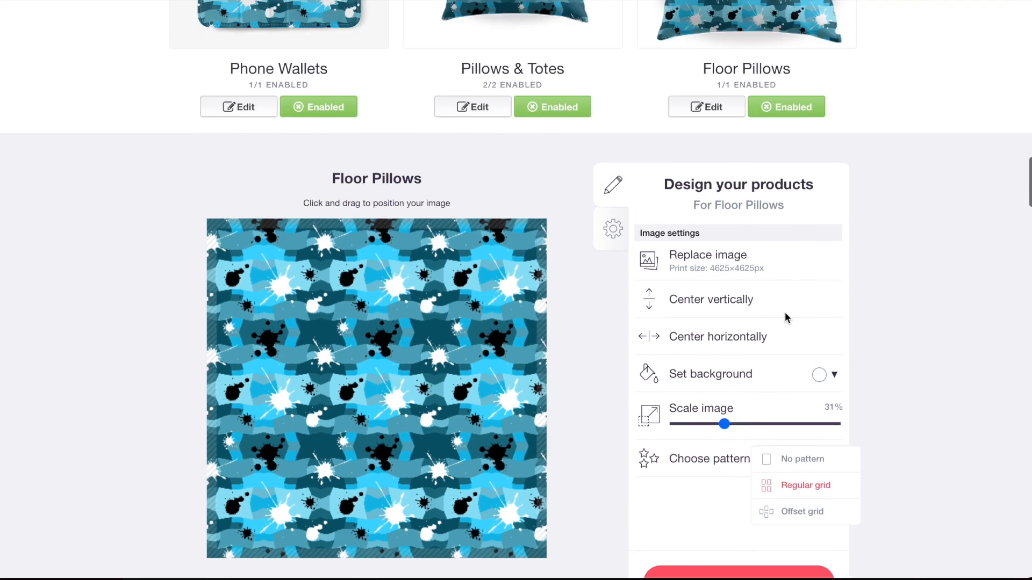
{"action": "left_click", "coordinate": [286, 208]}
{"action": "scroll", "coordinate": [280, 177], "scroll_direction": "down", "scroll_amount": 1}
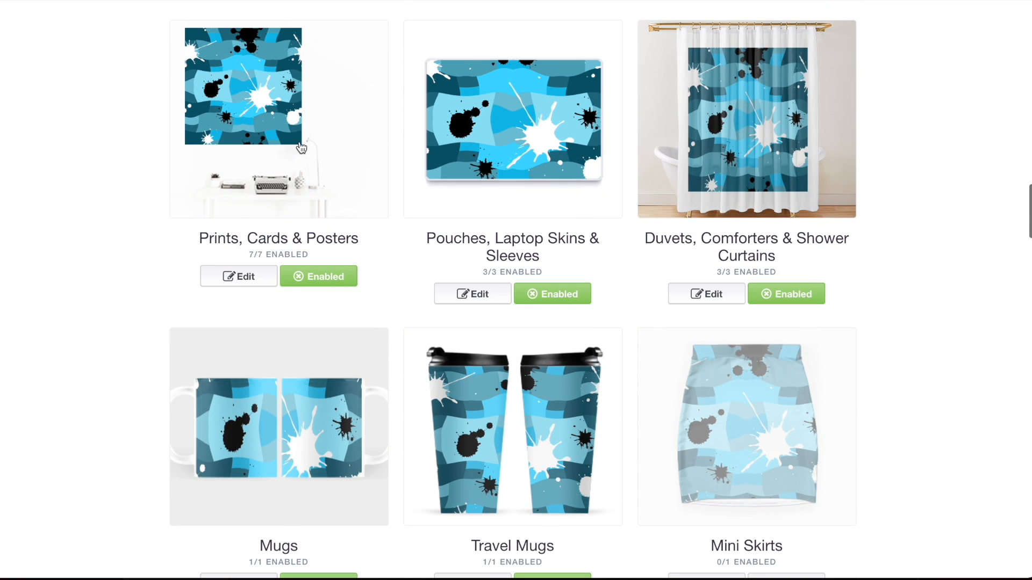
{"action": "left_click", "coordinate": [277, 149]}
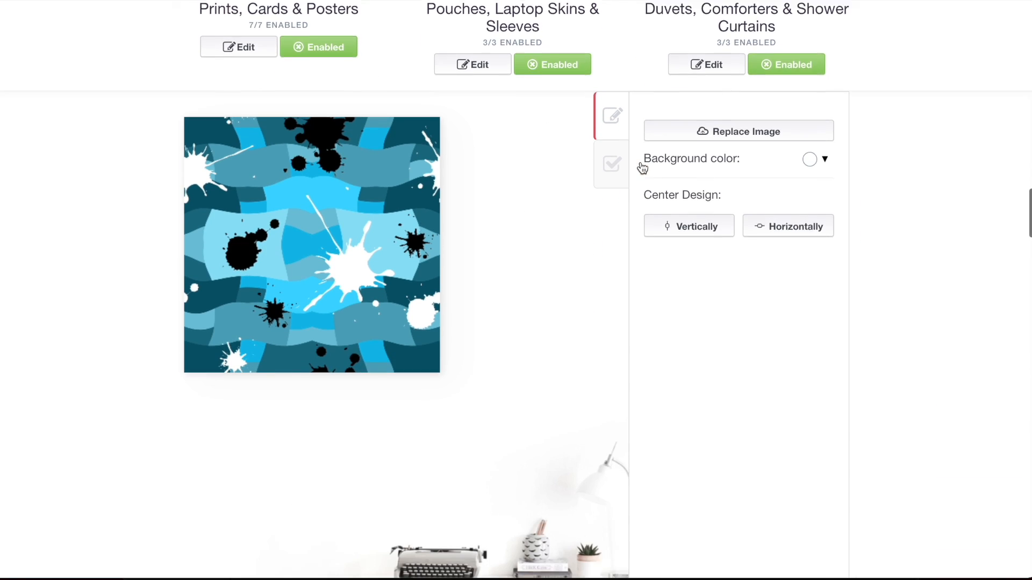
{"action": "left_click", "coordinate": [612, 69]}
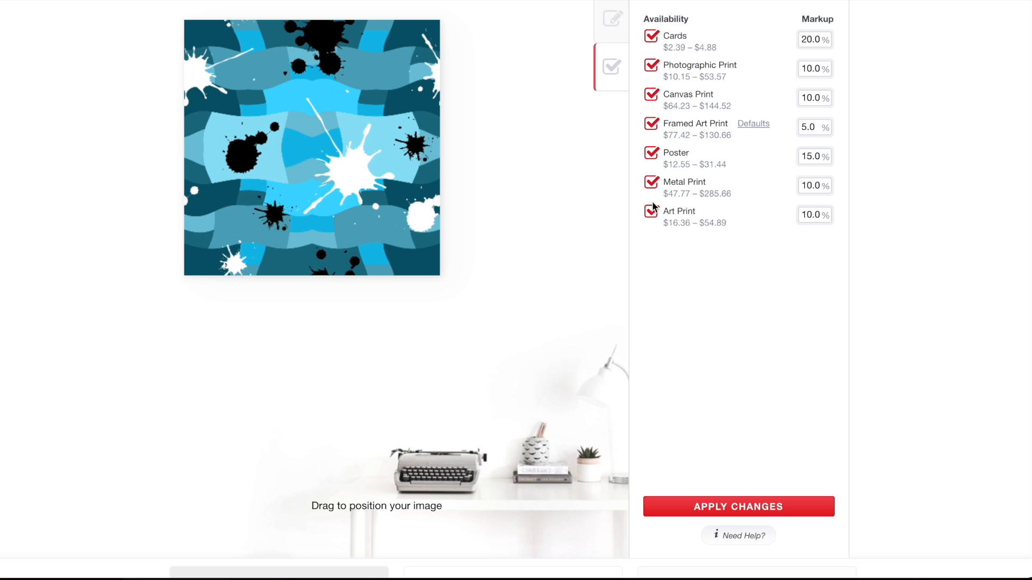
{"action": "left_click", "coordinate": [651, 36]}
- Scale the Pouches, Laptop Skins & Sleeves image to 46% and repeat it in a regular grid
{"action": "scroll", "coordinate": [594, 127], "scroll_direction": "up", "scroll_amount": 4}
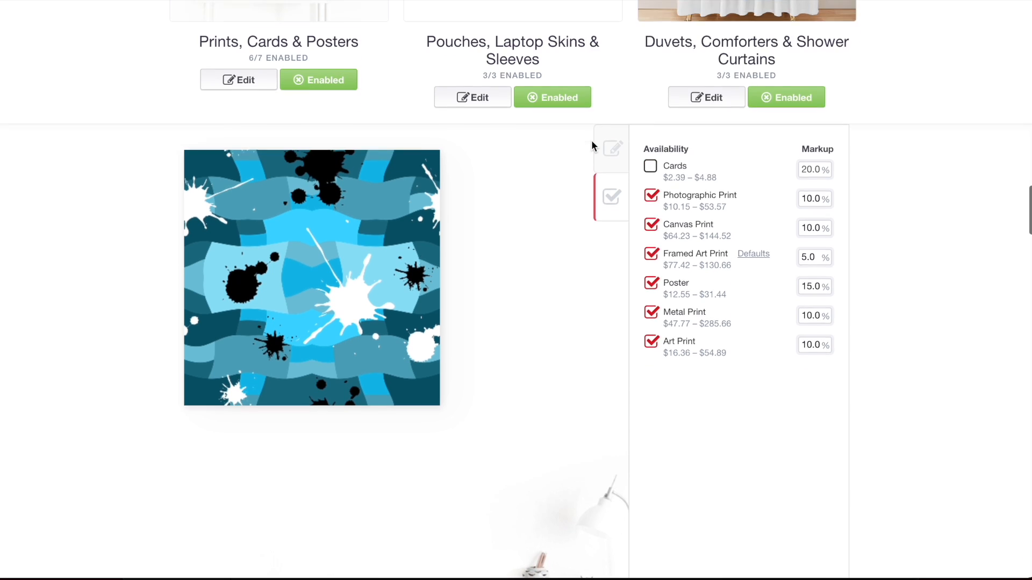
{"action": "left_click", "coordinate": [323, 97]}
{"action": "left_click", "coordinate": [523, 73]}
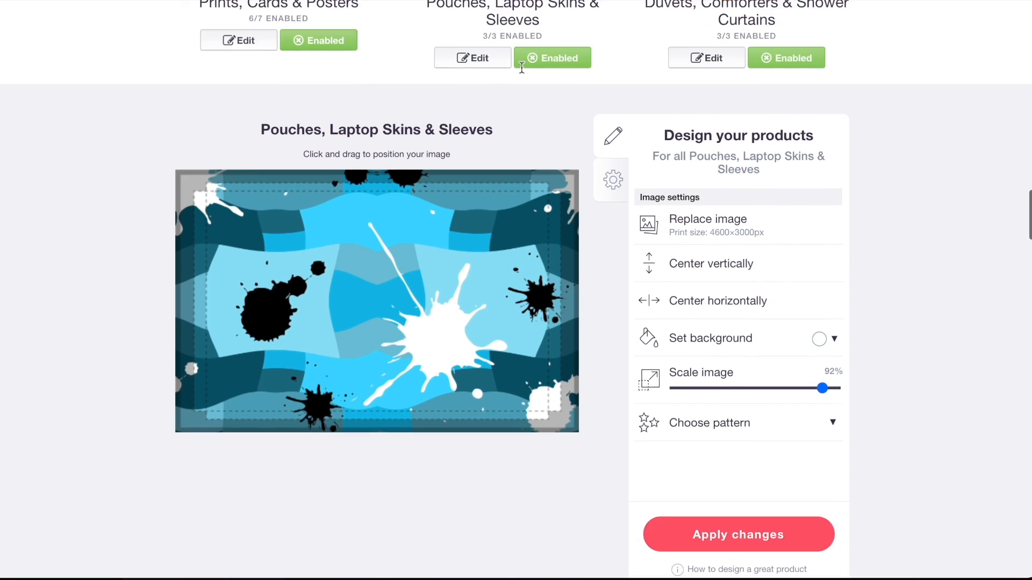
{"action": "left_click", "coordinate": [744, 290]}
{"action": "left_click", "coordinate": [735, 323]}
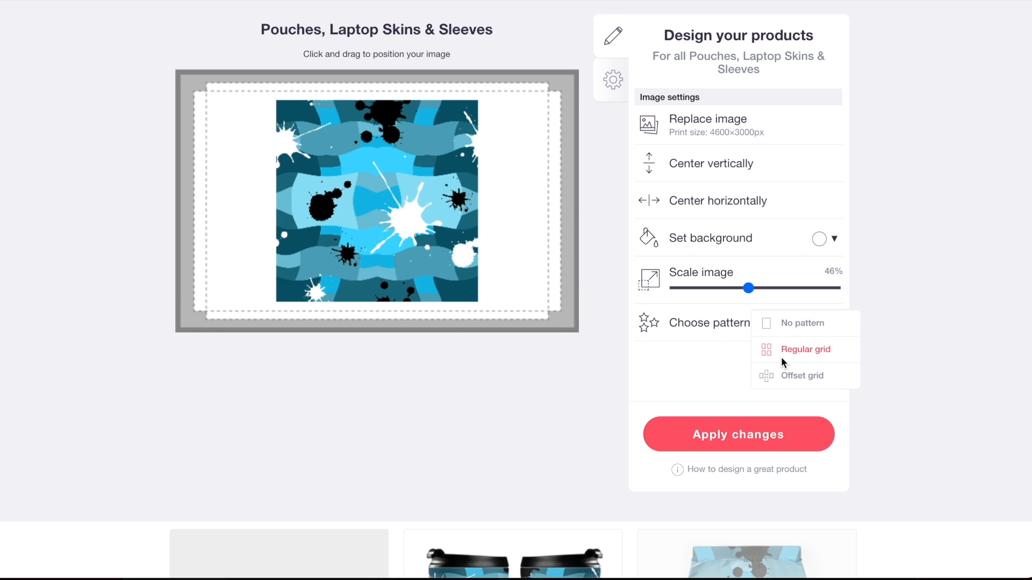
{"action": "left_click", "coordinate": [781, 357]}
- Scale the Duvets, Comforters & Shower Curtains image to 50% and repeat it in a regular grid
{"action": "scroll", "coordinate": [783, 360], "scroll_direction": "up", "scroll_amount": 6}
{"action": "left_click", "coordinate": [706, 350]}
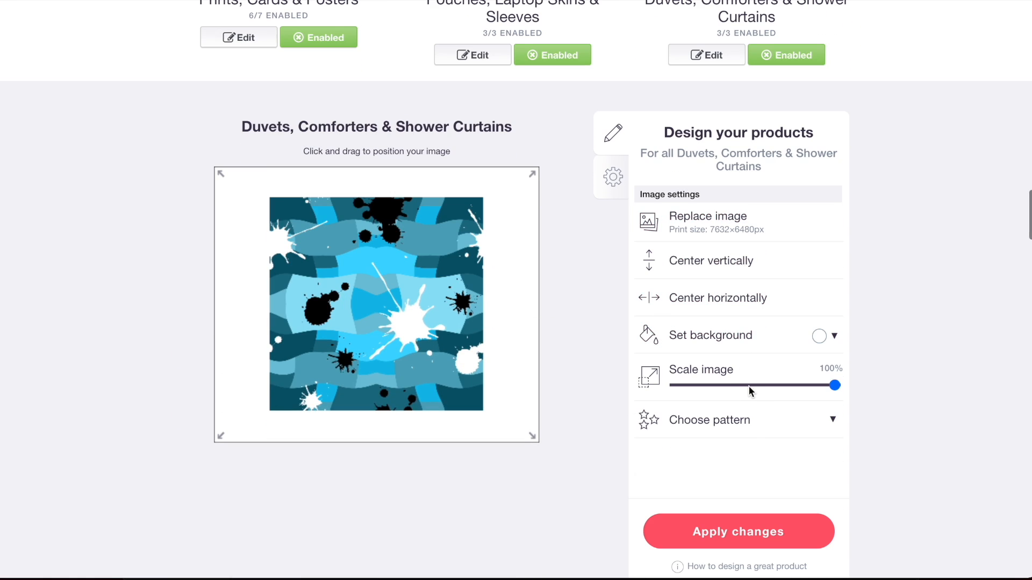
{"action": "left_click", "coordinate": [749, 386]}
{"action": "left_click", "coordinate": [750, 424]}
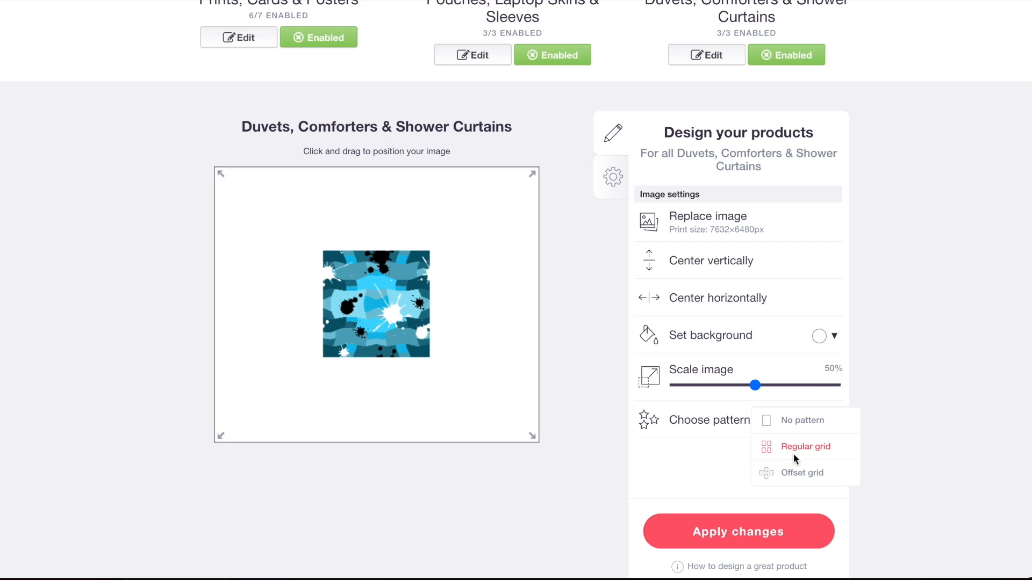
{"action": "left_click", "coordinate": [795, 453]}
- Set the Mugs image size to 24% and repeat it in a regular grid
{"action": "scroll", "coordinate": [794, 453], "scroll_direction": "up", "scroll_amount": 7}
{"action": "left_click", "coordinate": [729, 308]}
{"action": "scroll", "coordinate": [249, 299], "scroll_direction": "down", "scroll_amount": 7}
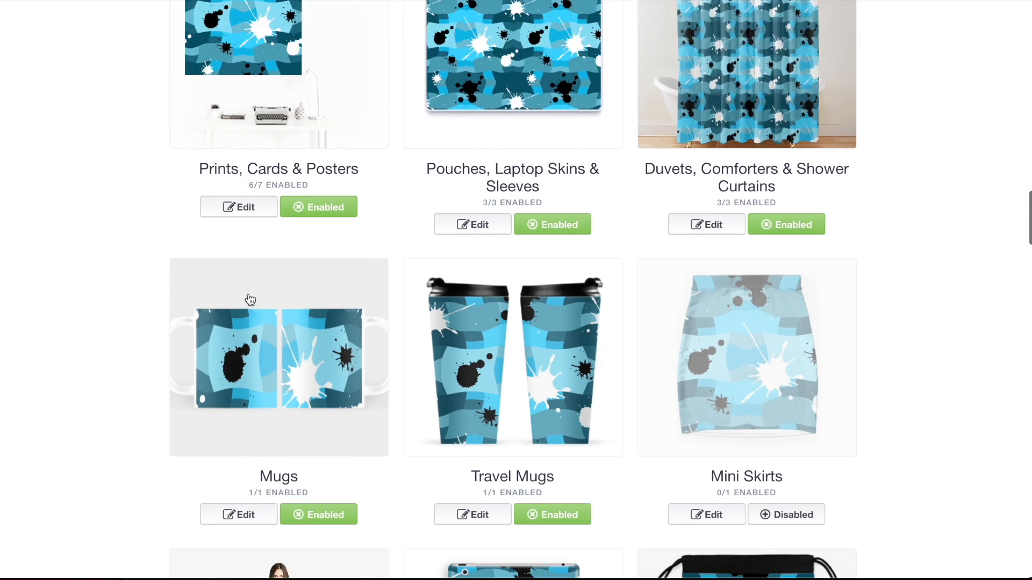
{"action": "left_click", "coordinate": [249, 305]}
{"action": "scroll", "coordinate": [249, 305], "scroll_direction": "down", "scroll_amount": 7}
{"action": "left_click", "coordinate": [694, 186]}
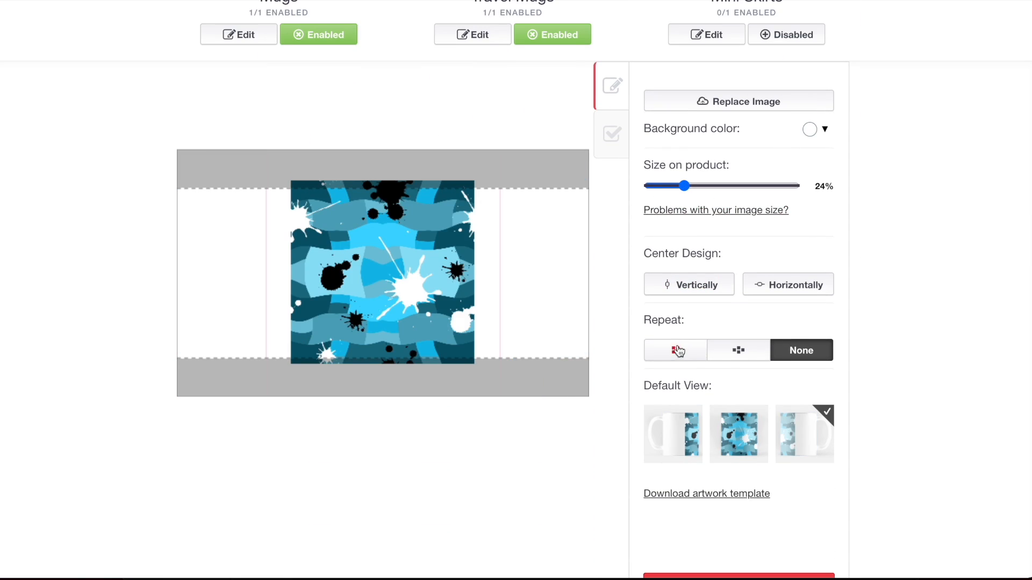
{"action": "left_click", "coordinate": [676, 350]}
- Reduce the image size on Travel Mugs and repeat it in a regular grid
{"action": "scroll", "coordinate": [679, 352], "scroll_direction": "up", "scroll_amount": 8}
{"action": "left_click", "coordinate": [492, 372]}
{"action": "scroll", "coordinate": [493, 372], "scroll_direction": "down", "scroll_amount": 5}
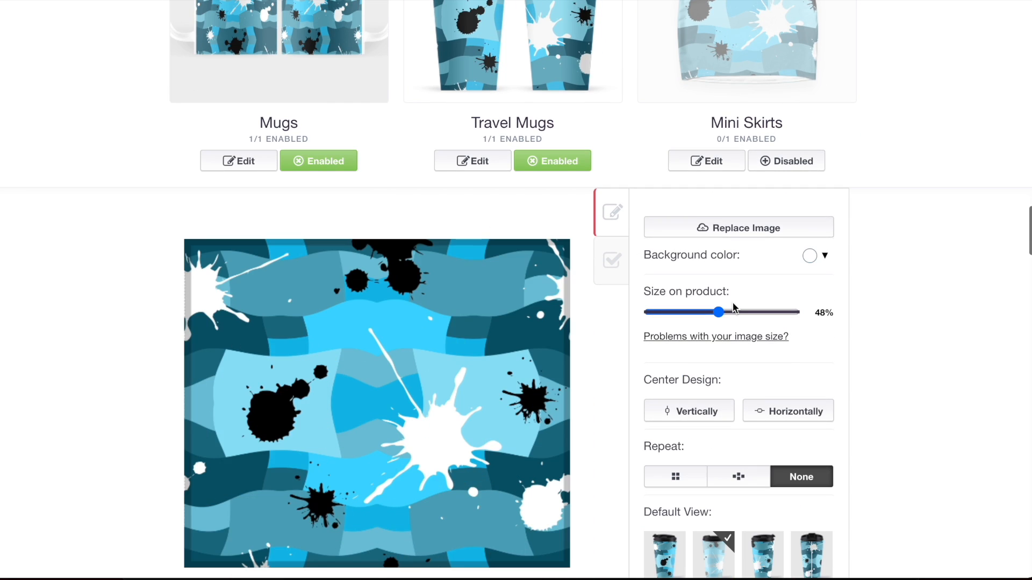
{"action": "left_click", "coordinate": [694, 313]}
{"action": "left_click", "coordinate": [668, 473]}
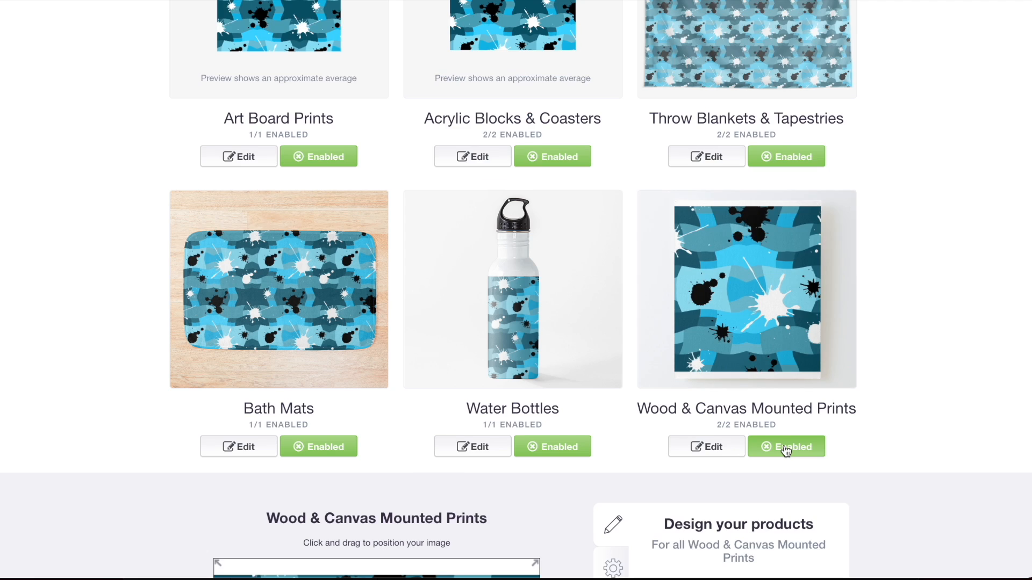
- Scale down the Wood & Canvas Mounted Prints image and repeat it in a regular grid
{"action": "scroll", "coordinate": [762, 376], "scroll_direction": "down", "scroll_amount": 2}
{"action": "left_click", "coordinate": [756, 502]}
{"action": "scroll", "coordinate": [755, 505], "scroll_direction": "down", "scroll_amount": 2}
{"action": "left_click", "coordinate": [717, 462]}
{"action": "left_click", "coordinate": [783, 491]}
{"action": "scroll", "coordinate": [655, 410], "scroll_direction": "down", "scroll_amount": 3}
{"action": "left_click", "coordinate": [656, 413]}
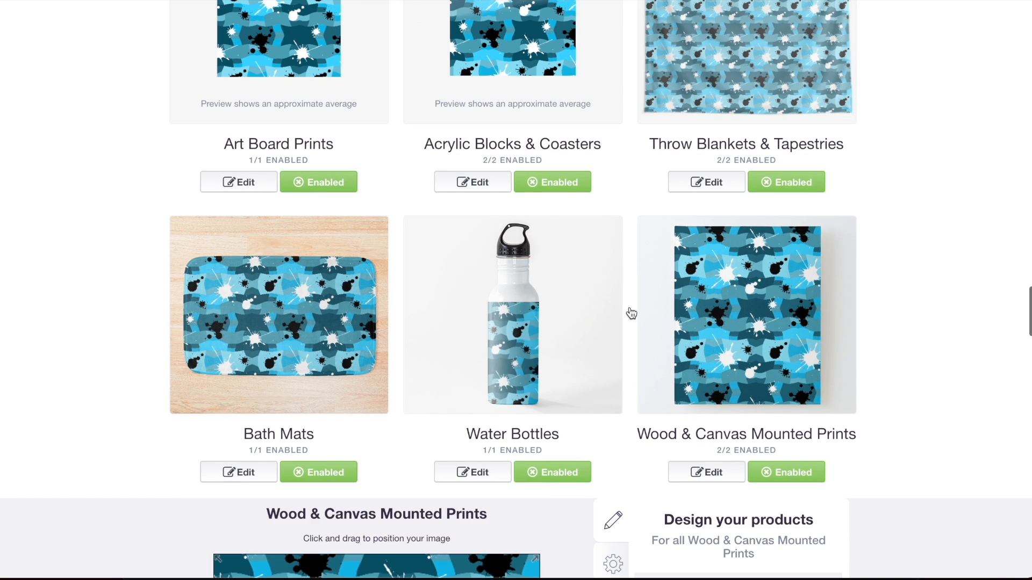
- Disable the Cotton Tote Bags product
{"action": "scroll", "coordinate": [370, 305], "scroll_direction": "down", "scroll_amount": 7}
{"action": "left_click", "coordinate": [292, 250]}
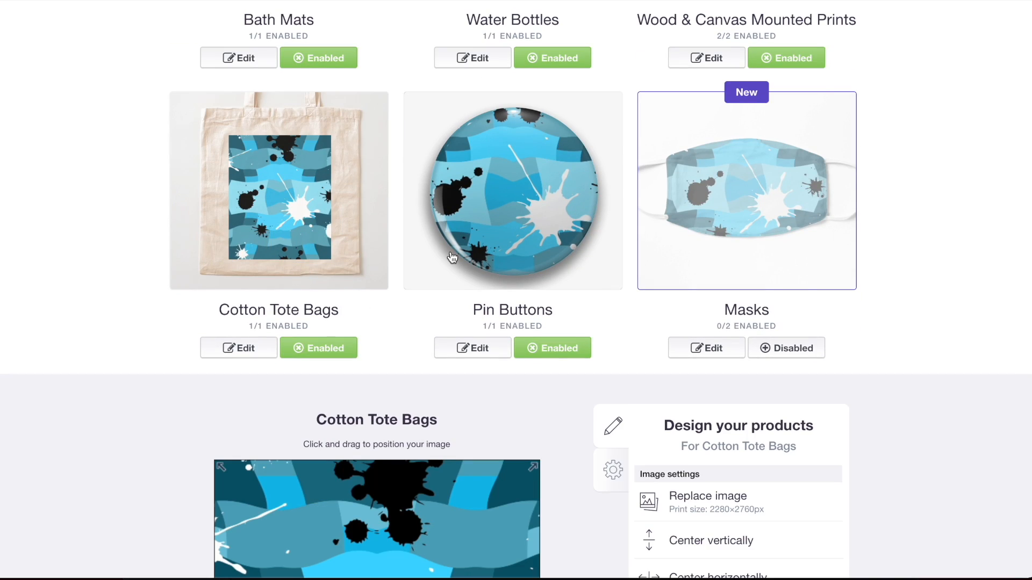
{"action": "left_click", "coordinate": [319, 344]}
- Scale the Pin Buttons image to 7% and repeat it in a regular grid
{"action": "left_click", "coordinate": [542, 195]}
{"action": "scroll", "coordinate": [543, 202], "scroll_direction": "down", "scroll_amount": 6}
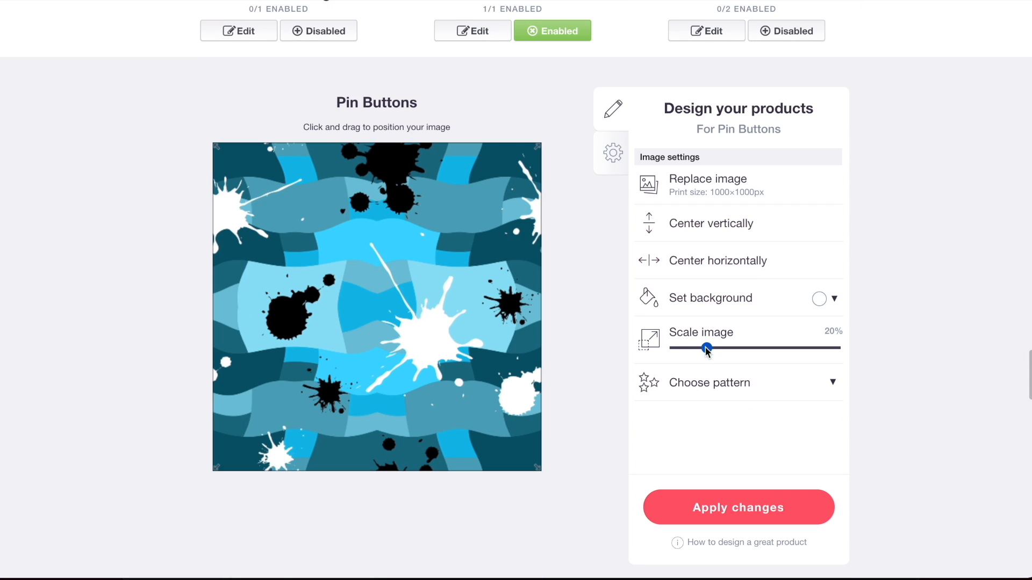
{"action": "left_click", "coordinate": [687, 348]}
{"action": "left_click", "coordinate": [715, 383]}
{"action": "left_click", "coordinate": [804, 408]}
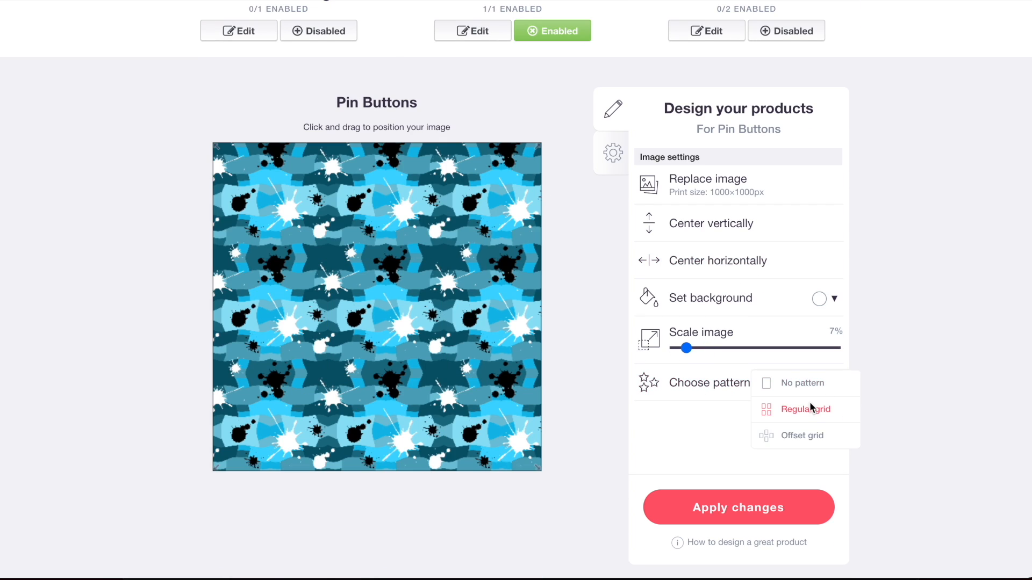
- Enable Masks, scale the image to 26%, and repeat it in a regular grid
{"action": "scroll", "coordinate": [549, 303], "scroll_direction": "up", "scroll_amount": 1}
{"action": "scroll", "coordinate": [550, 310], "scroll_direction": "up", "scroll_amount": 4}
{"action": "left_click", "coordinate": [774, 261]}
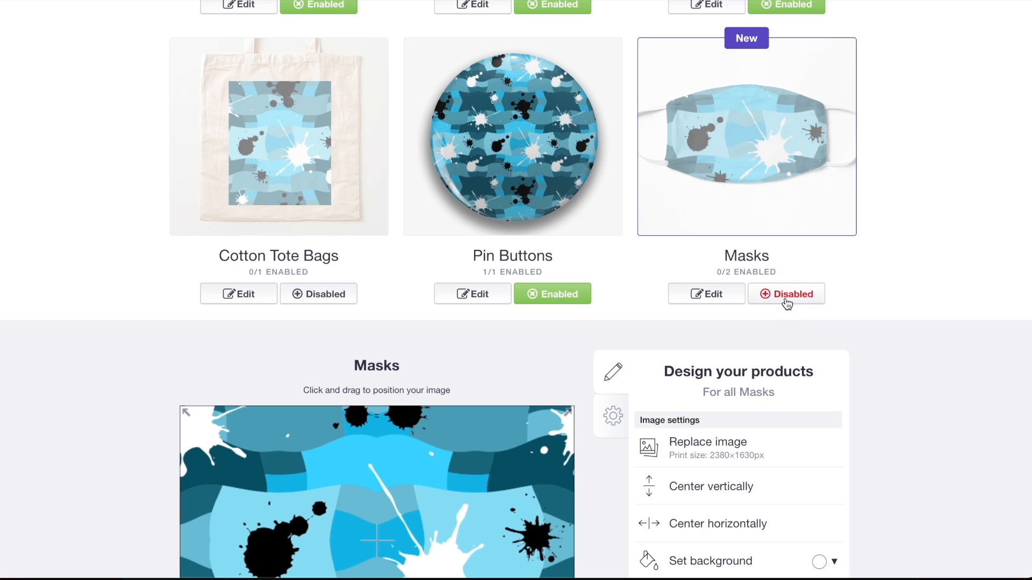
{"action": "left_click", "coordinate": [783, 295]}
{"action": "scroll", "coordinate": [784, 298], "scroll_direction": "down", "scroll_amount": 3}
{"action": "scroll", "coordinate": [763, 301], "scroll_direction": "down", "scroll_amount": 3}
{"action": "left_click", "coordinate": [719, 293]}
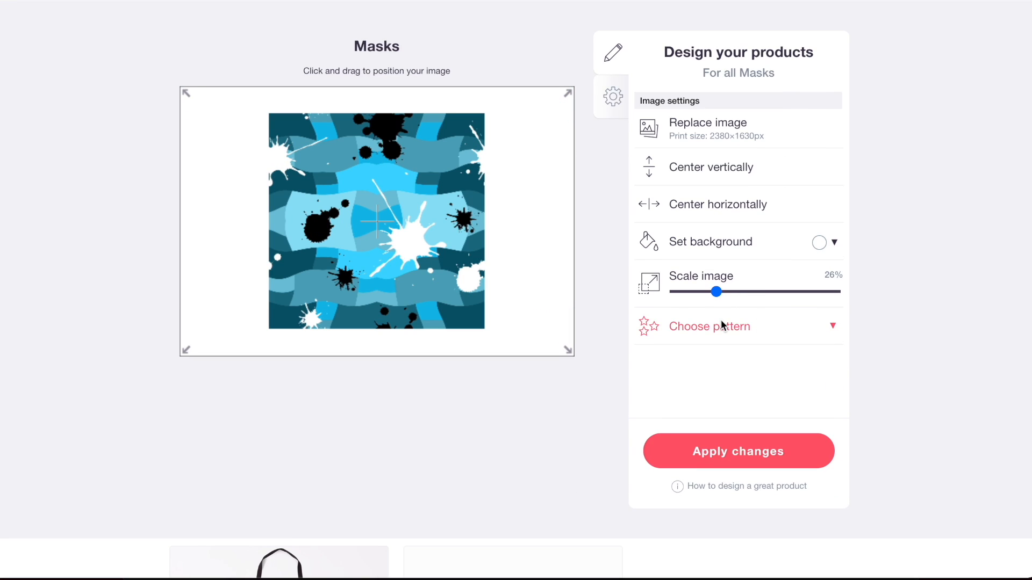
{"action": "left_click", "coordinate": [721, 325]}
{"action": "left_click", "coordinate": [774, 353]}
- Scale the Aprons image to 54% and repeat it in a regular grid
{"action": "scroll", "coordinate": [765, 306], "scroll_direction": "up", "scroll_amount": 6}
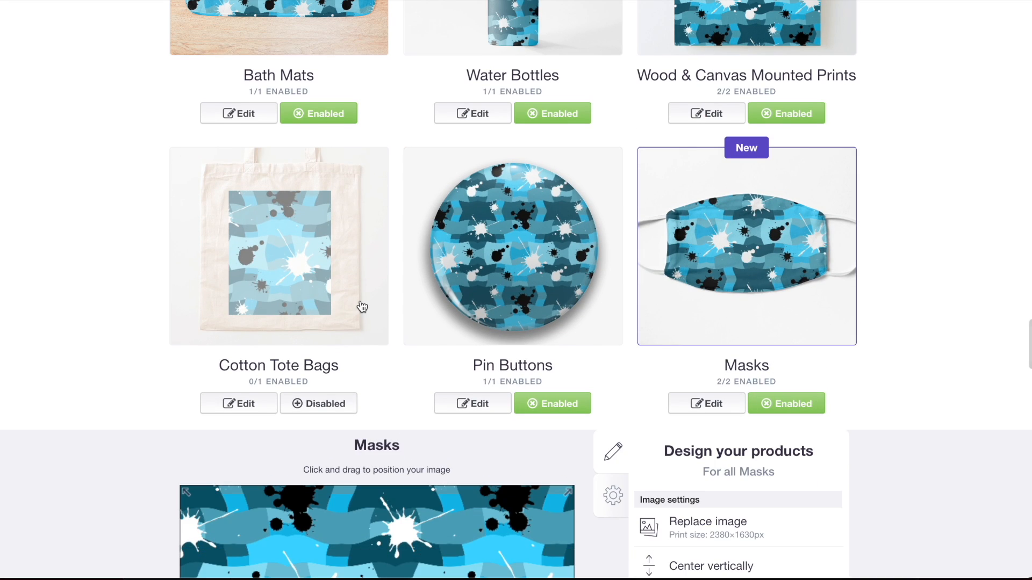
{"action": "scroll", "coordinate": [360, 307], "scroll_direction": "down", "scroll_amount": 3}
{"action": "left_click", "coordinate": [355, 306]}
{"action": "scroll", "coordinate": [449, 420], "scroll_direction": "down", "scroll_amount": 5}
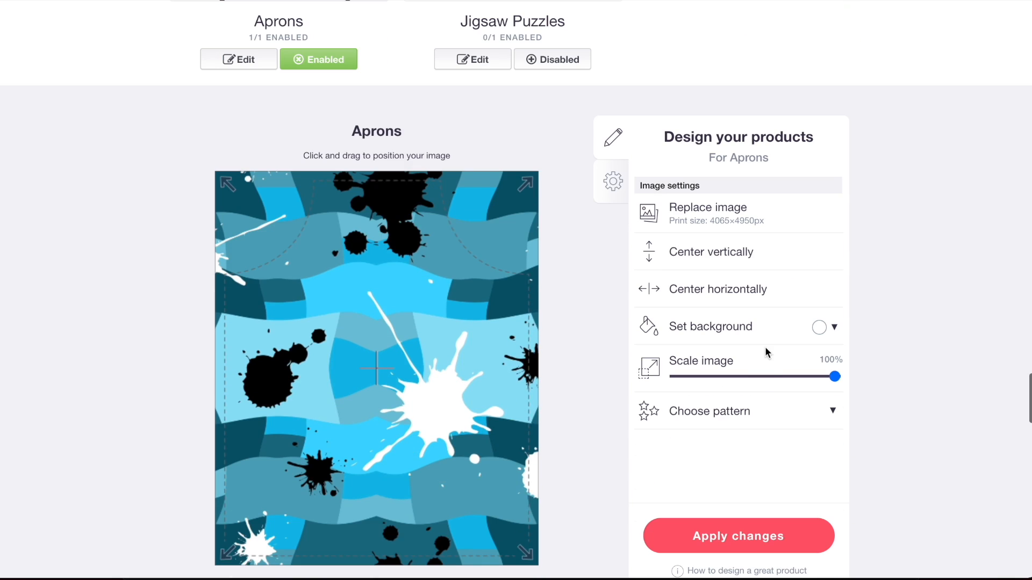
{"action": "left_click", "coordinate": [761, 377]}
{"action": "left_click", "coordinate": [744, 411]}
{"action": "left_click", "coordinate": [801, 438]}
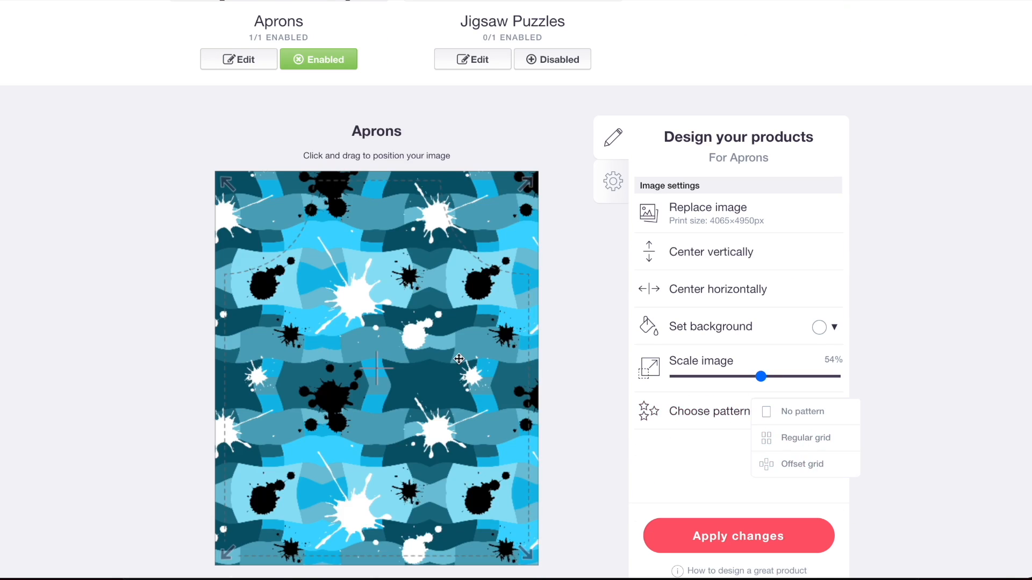
- Enable Jigsaw Puzzles, repeat the image in a regular grid, and reduce its scale to medium-sized tiles
{"action": "scroll", "coordinate": [459, 347], "scroll_direction": "up", "scroll_amount": 5}
{"action": "left_click", "coordinate": [460, 173]}
{"action": "left_click", "coordinate": [546, 304]}
{"action": "scroll", "coordinate": [544, 303], "scroll_direction": "down", "scroll_amount": 6}
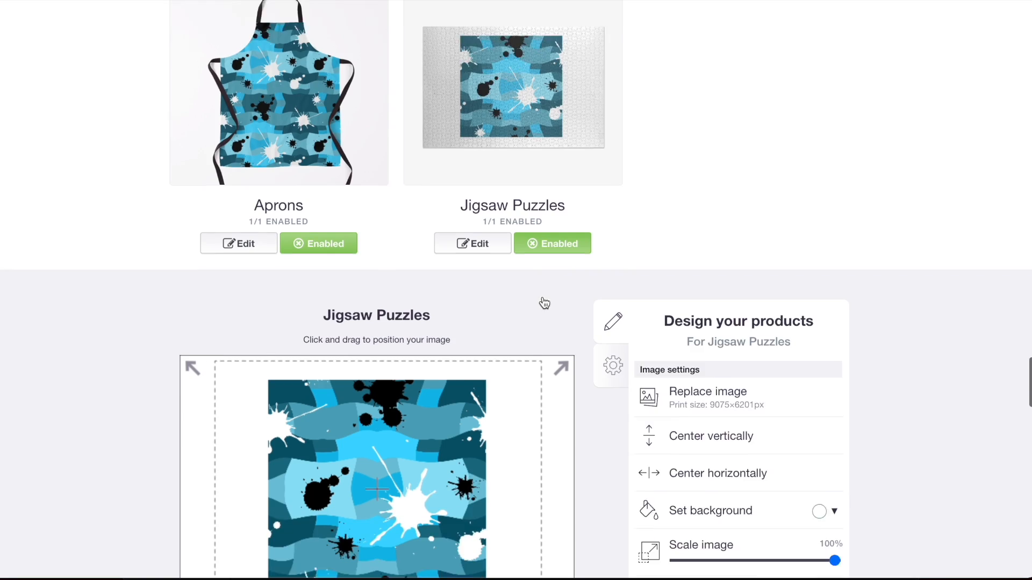
{"action": "left_click", "coordinate": [759, 317]}
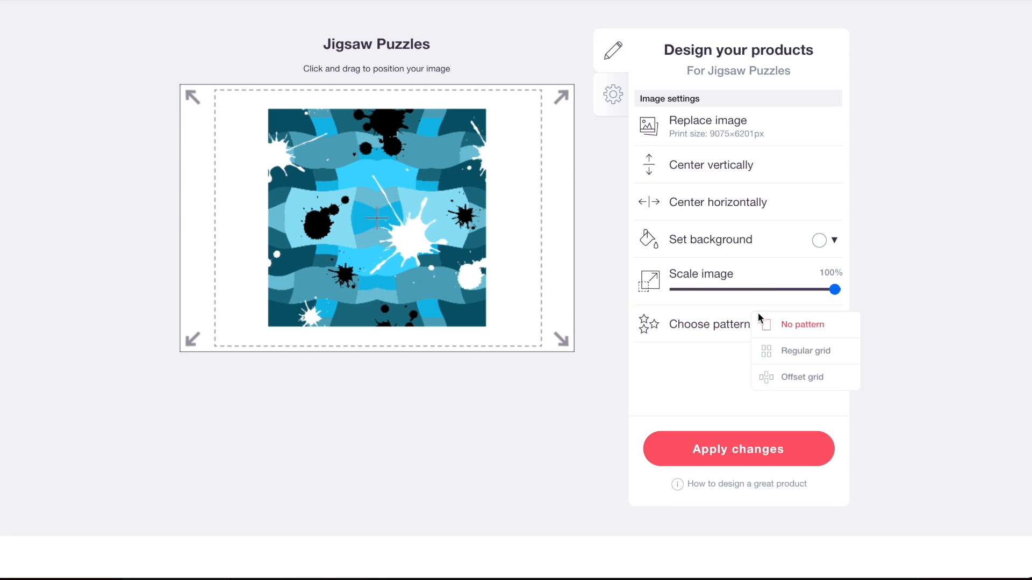
{"action": "left_click", "coordinate": [808, 353]}
{"action": "left_click", "coordinate": [734, 289]}
{"action": "left_click", "coordinate": [771, 289]}
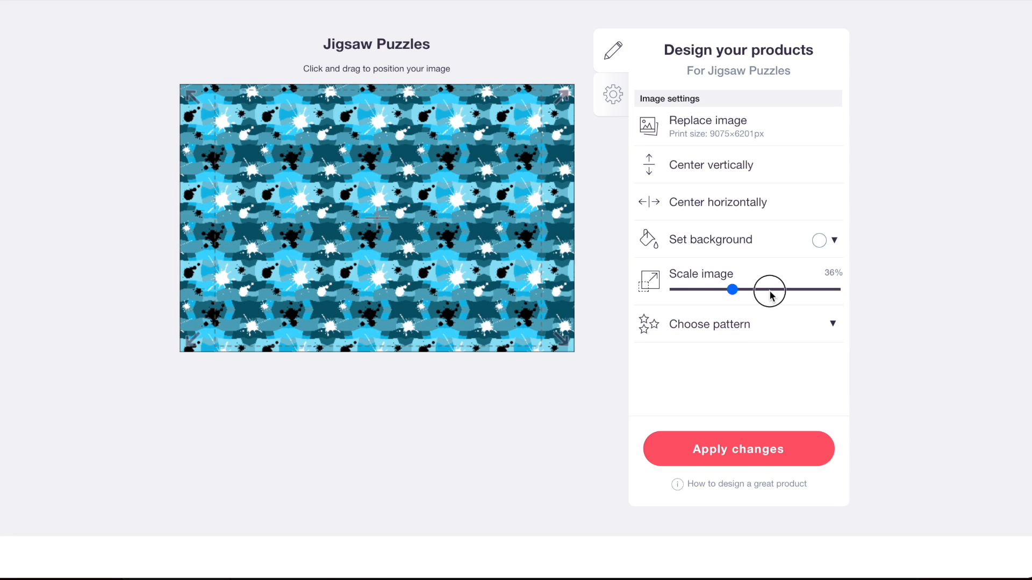
{"action": "scroll", "coordinate": [611, 261], "scroll_direction": "up", "scroll_amount": 7}
{"action": "left_click", "coordinate": [538, 227]}
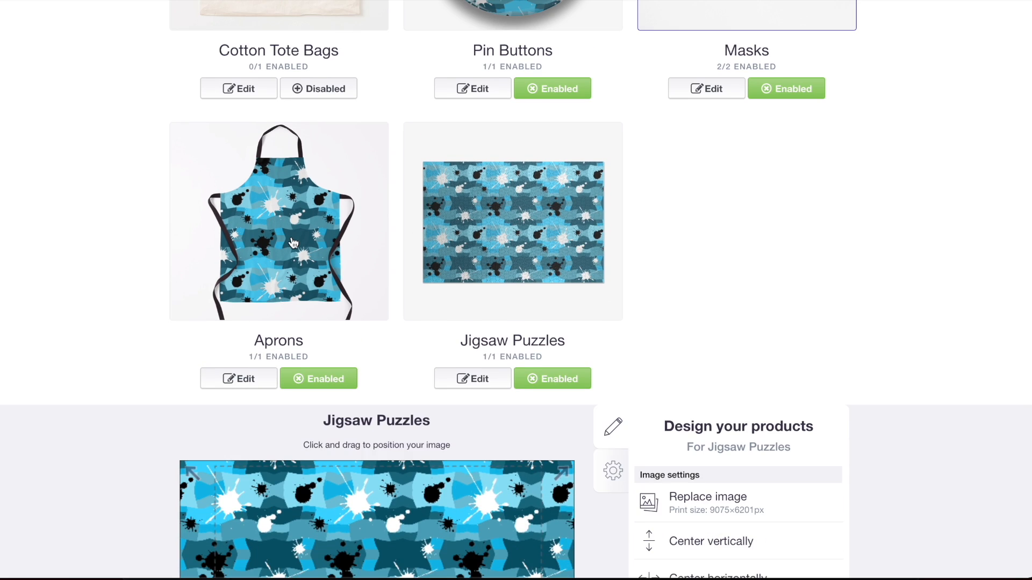
- Scale the Leggings image to 25% and repeat it in a regular grid
{"action": "scroll", "coordinate": [293, 241], "scroll_direction": "down", "scroll_amount": 3}
{"action": "left_click", "coordinate": [322, 449]}
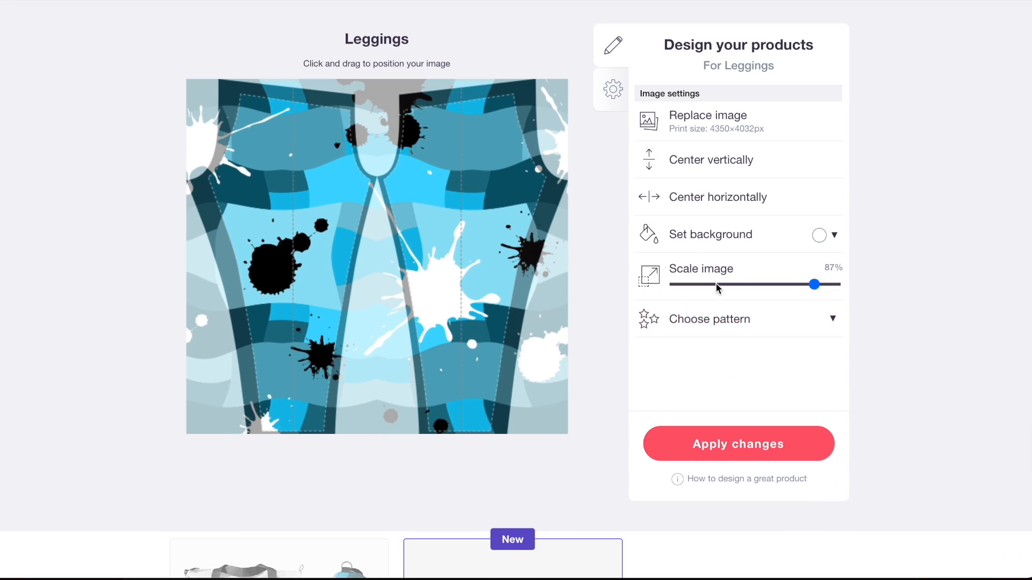
{"action": "left_click", "coordinate": [716, 285]}
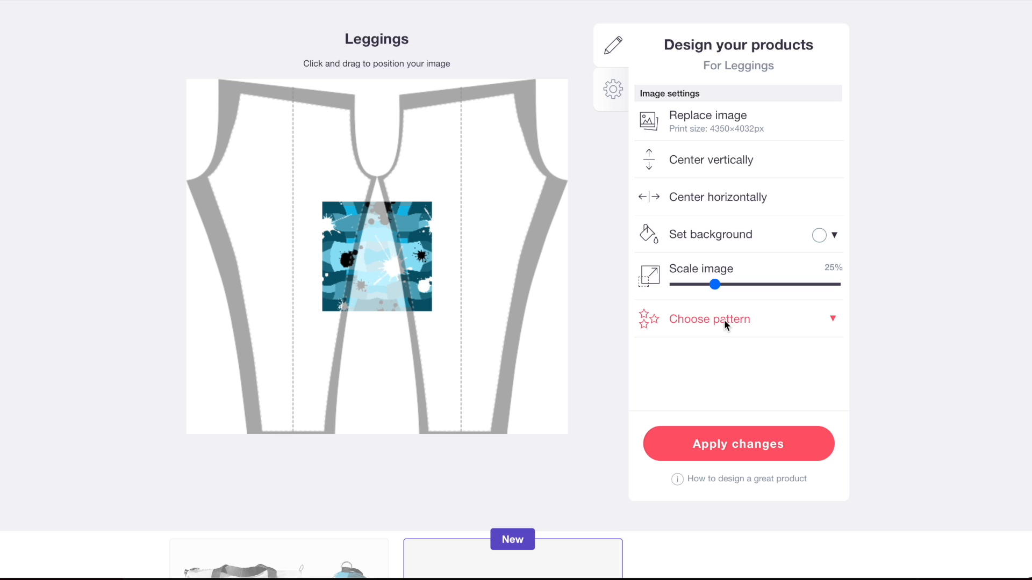
{"action": "left_click", "coordinate": [728, 321]}
{"action": "left_click", "coordinate": [803, 349]}
- Reduce the Leggings pattern scale to 16%, and shrink the tiles further still
{"action": "scroll", "coordinate": [474, 262], "scroll_direction": "up", "scroll_amount": 3}
{"action": "scroll", "coordinate": [474, 261], "scroll_direction": "up", "scroll_amount": 4}
{"action": "scroll", "coordinate": [384, 209], "scroll_direction": "down", "scroll_amount": 4}
{"action": "left_click", "coordinate": [701, 460]}
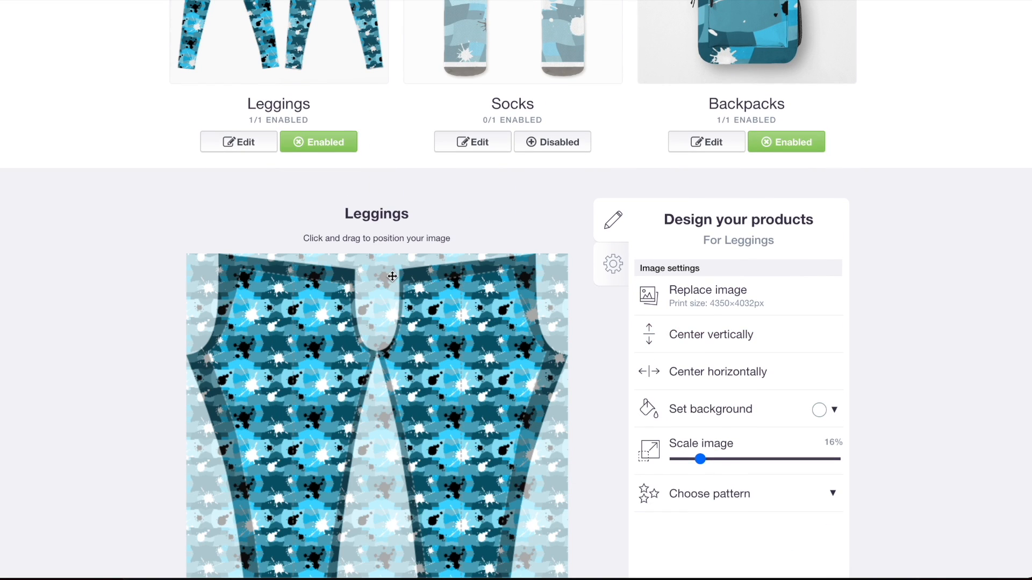
{"action": "left_click", "coordinate": [681, 460]}
- Enable Socks, repeat the image in a regular grid, and scale it down to small tiles
{"action": "scroll", "coordinate": [392, 387], "scroll_direction": "up", "scroll_amount": 5}
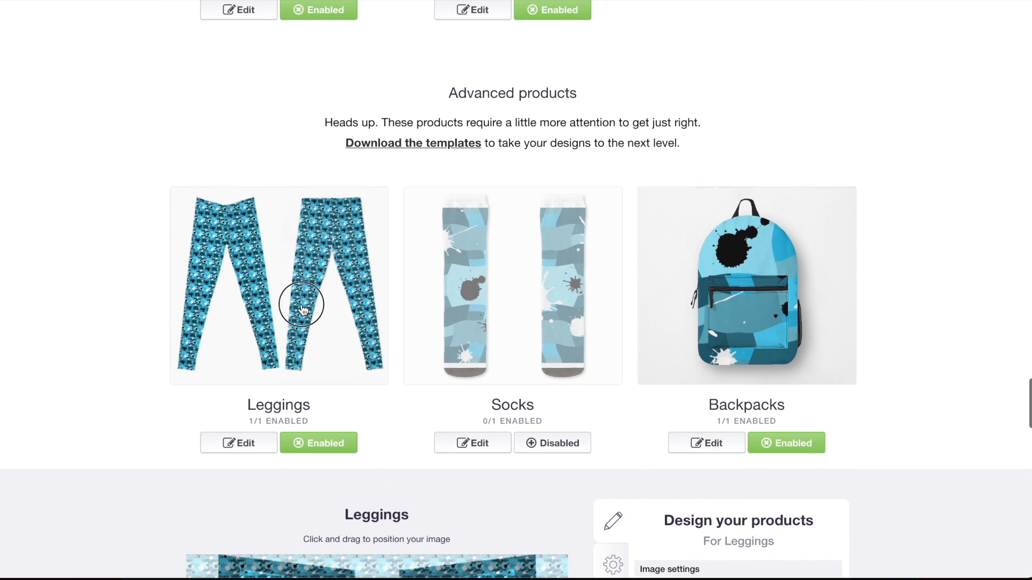
{"action": "left_click", "coordinate": [553, 443]}
{"action": "scroll", "coordinate": [540, 285], "scroll_direction": "down", "scroll_amount": 5}
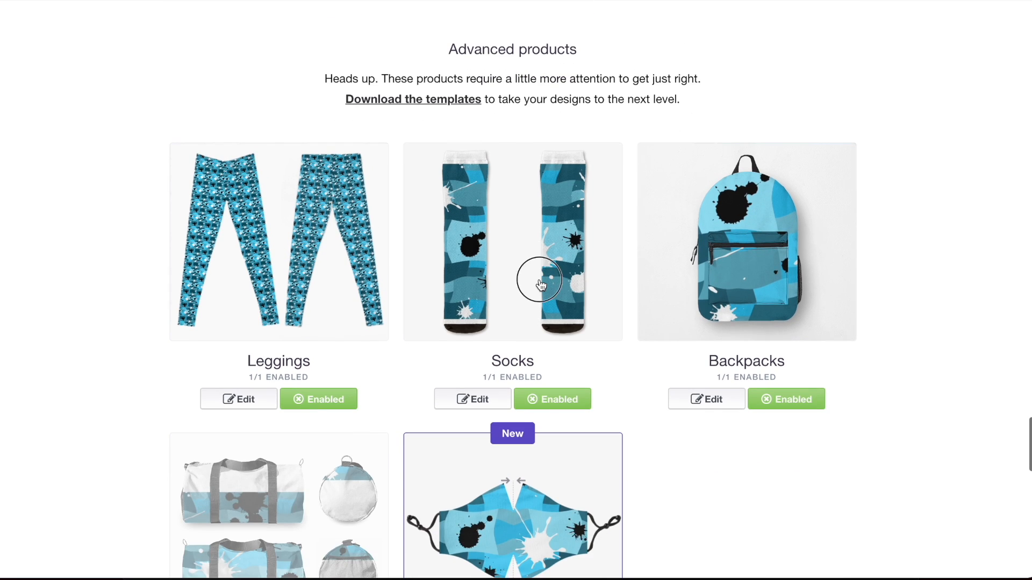
{"action": "scroll", "coordinate": [539, 285], "scroll_direction": "down", "scroll_amount": 3}
{"action": "left_click", "coordinate": [781, 395]}
{"action": "left_click", "coordinate": [745, 428]}
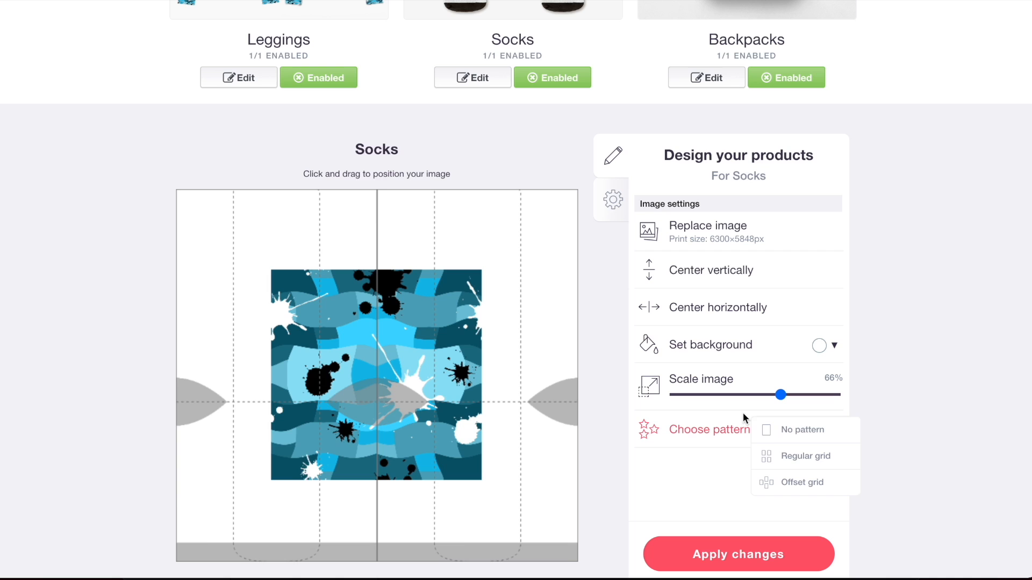
{"action": "left_click", "coordinate": [783, 455]}
{"action": "left_click", "coordinate": [723, 395]}
{"action": "scroll", "coordinate": [731, 381], "scroll_direction": "up", "scroll_amount": 9}
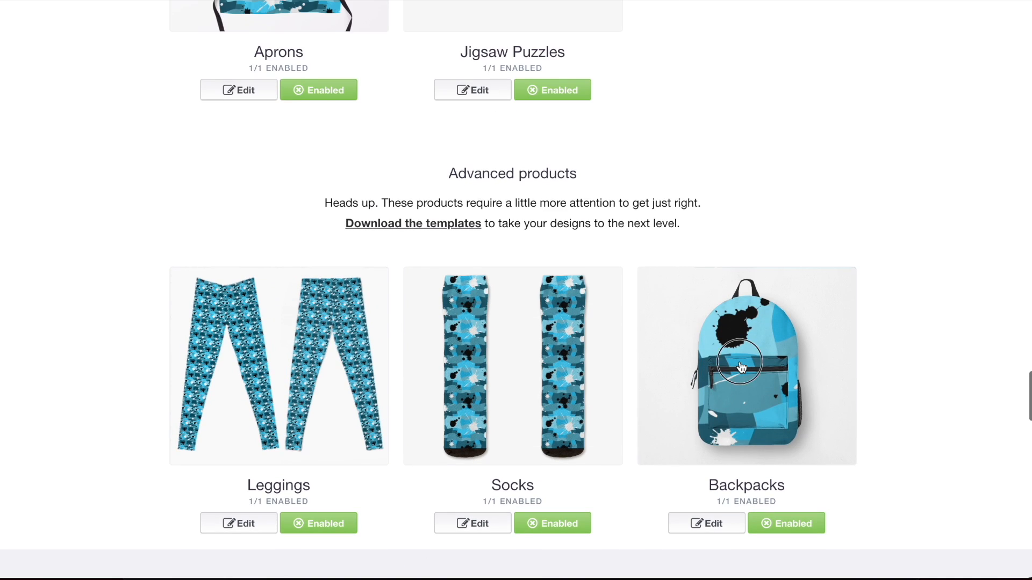
- Scale the Backpacks image to 48% and repeat it in a regular grid
{"action": "scroll", "coordinate": [742, 367], "scroll_direction": "down", "scroll_amount": 1}
{"action": "left_click", "coordinate": [742, 367]}
{"action": "left_click", "coordinate": [751, 380]}
{"action": "left_click", "coordinate": [732, 417]}
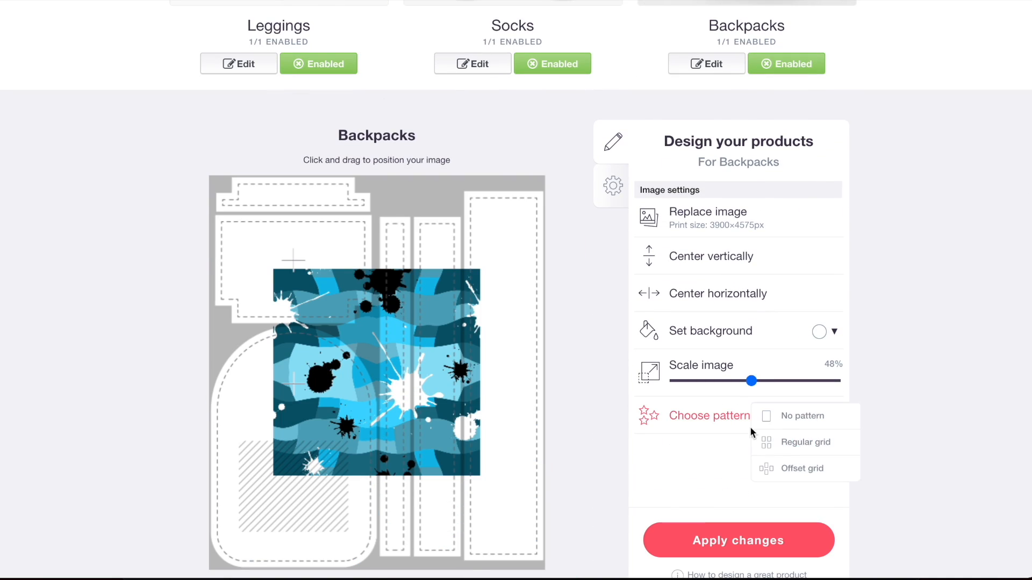
{"action": "left_click", "coordinate": [779, 442]}
{"action": "scroll", "coordinate": [779, 443], "scroll_direction": "up", "scroll_amount": 7}
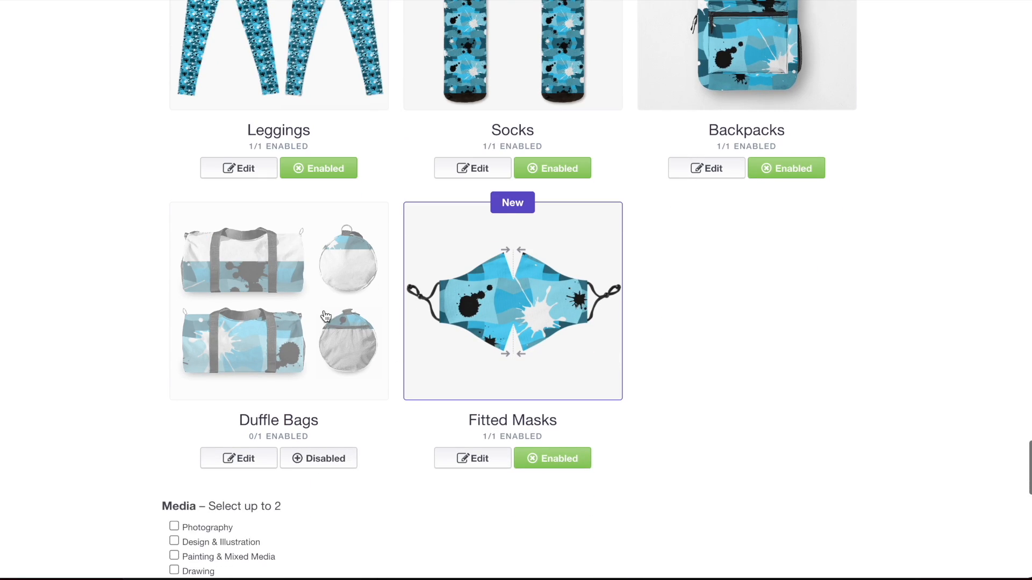
- Scale the Duffle Bags image to 33%, repeat it in a regular grid, and enable the product
{"action": "left_click", "coordinate": [325, 316]}
{"action": "scroll", "coordinate": [817, 433], "scroll_direction": "down", "scroll_amount": 2}
{"action": "left_click", "coordinate": [727, 507]}
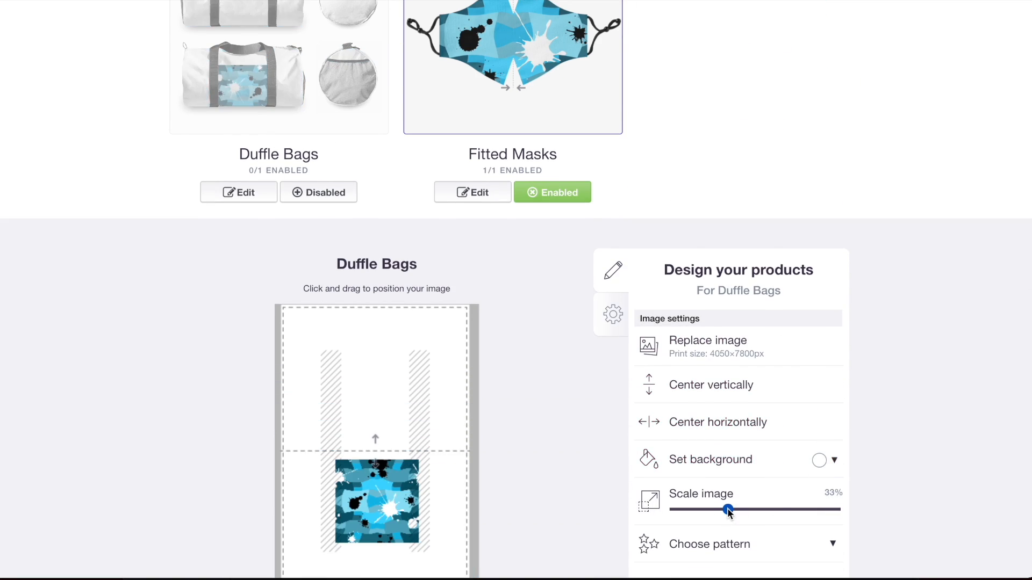
{"action": "scroll", "coordinate": [729, 511], "scroll_direction": "down", "scroll_amount": 3}
{"action": "left_click", "coordinate": [711, 405]}
{"action": "left_click", "coordinate": [854, 430]}
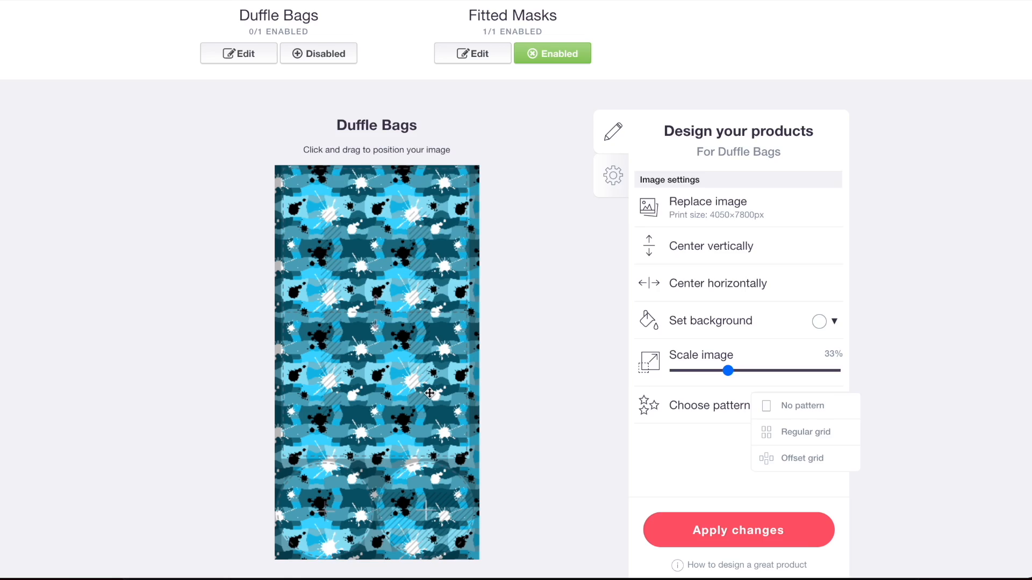
{"action": "scroll", "coordinate": [362, 343], "scroll_direction": "up", "scroll_amount": 5}
{"action": "left_click", "coordinate": [325, 351]}
- Scale the Fitted Masks image to 24% and repeat it in a regular grid
{"action": "left_click", "coordinate": [473, 346]}
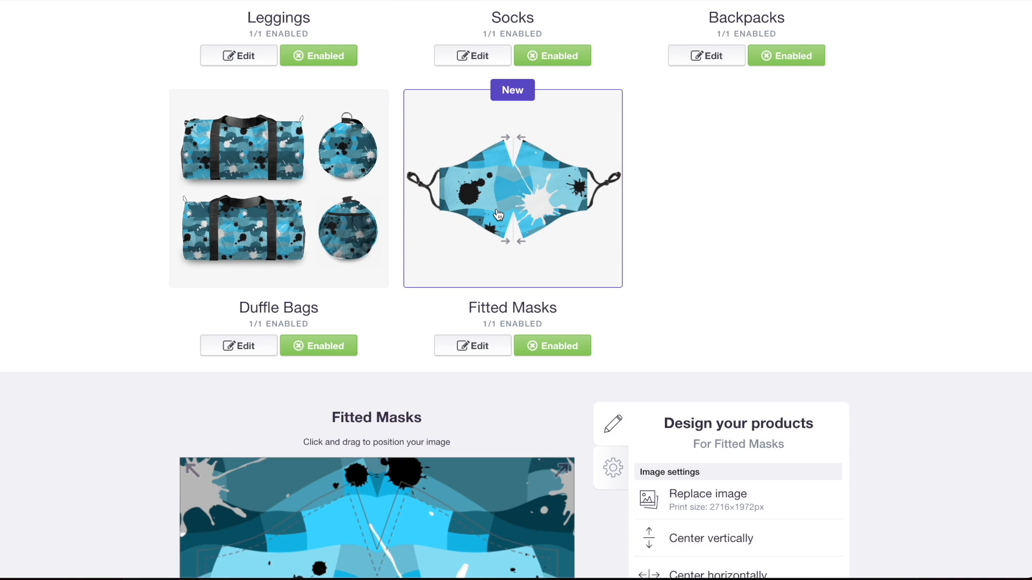
{"action": "scroll", "coordinate": [667, 277], "scroll_direction": "down", "scroll_amount": 5}
{"action": "left_click", "coordinate": [715, 371]}
{"action": "left_click", "coordinate": [718, 405]}
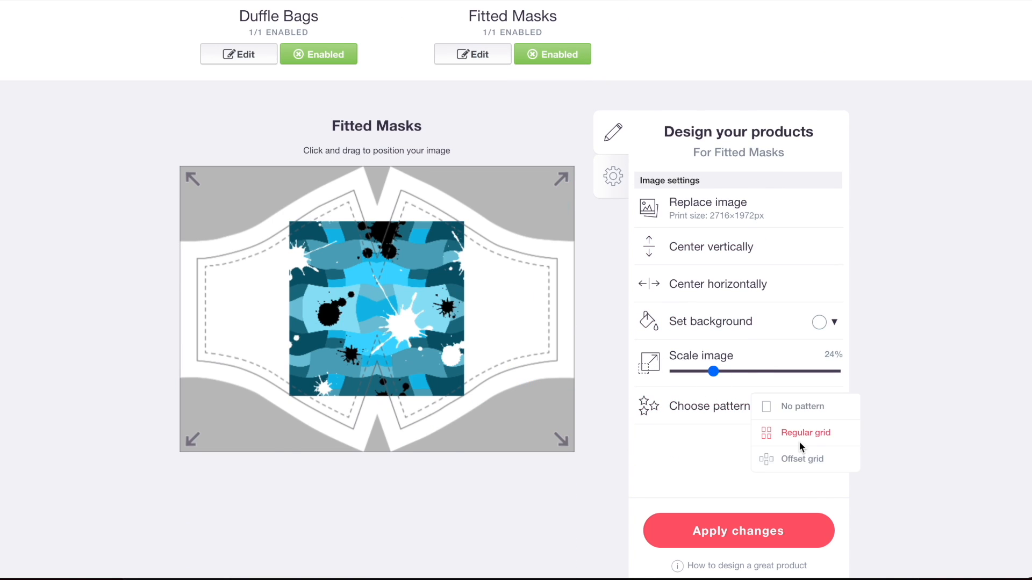
{"action": "left_click", "coordinate": [796, 433]}
{"action": "scroll", "coordinate": [563, 355], "scroll_direction": "up", "scroll_amount": 2}
{"action": "scroll", "coordinate": [564, 354], "scroll_direction": "up", "scroll_amount": 4}
{"action": "left_click", "coordinate": [556, 264]}
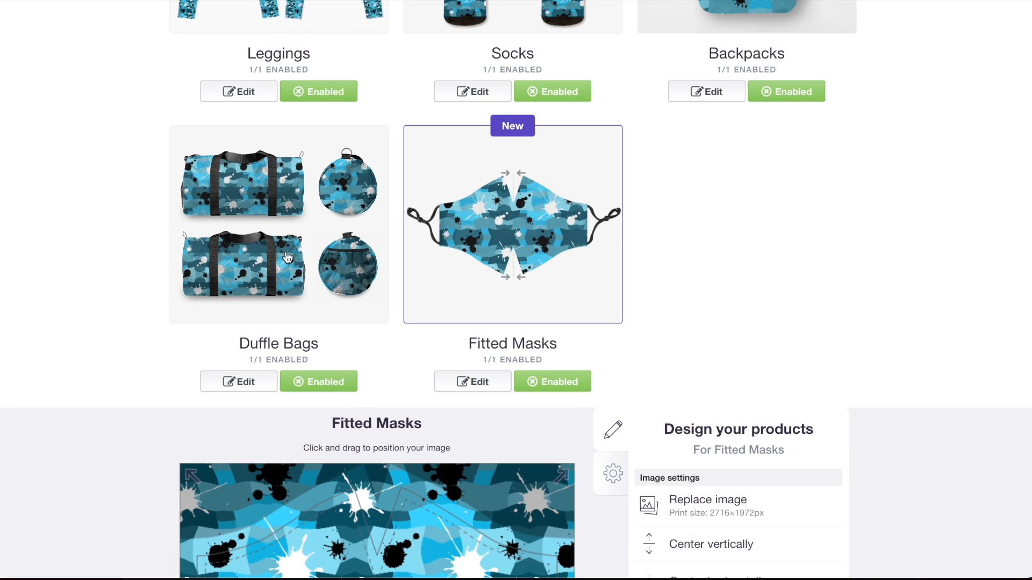
- Set the media to Design & Illustration and Digital Art, and add the work to the Life in Patterns collection
{"action": "scroll", "coordinate": [288, 257], "scroll_direction": "down", "scroll_amount": 4}
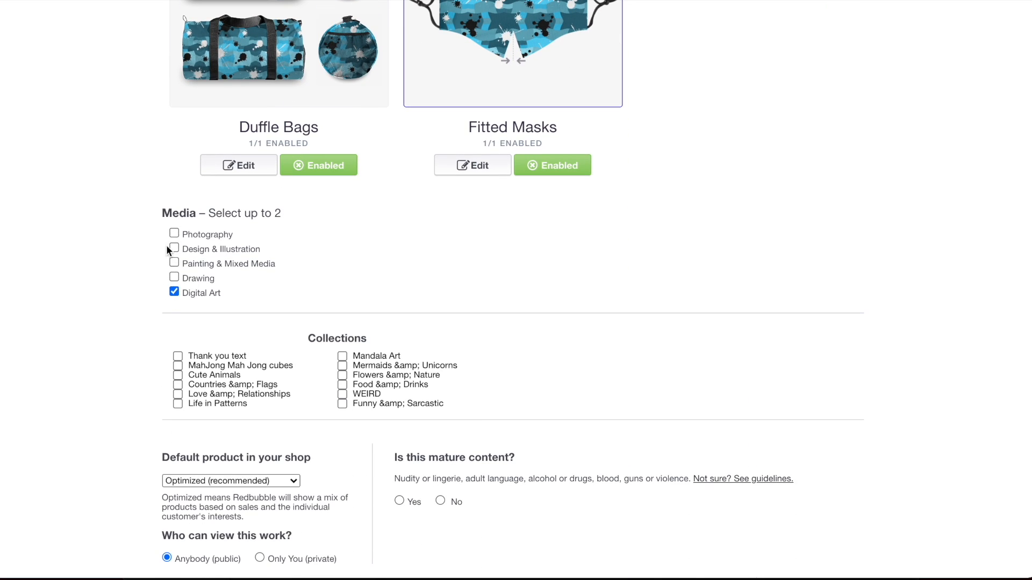
{"action": "left_click", "coordinate": [176, 248]}
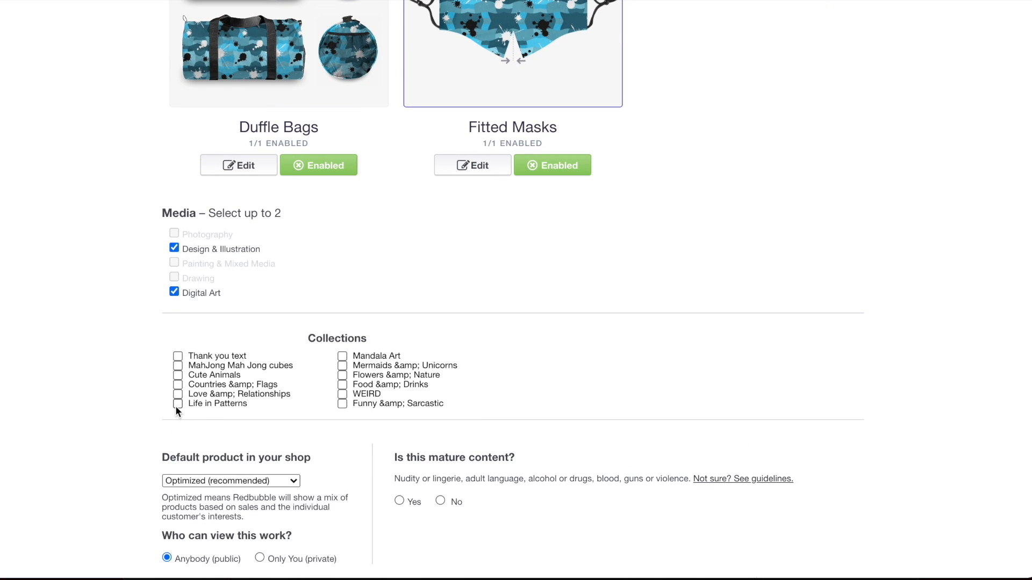
{"action": "scroll", "coordinate": [375, 366], "scroll_direction": "down", "scroll_amount": 4}
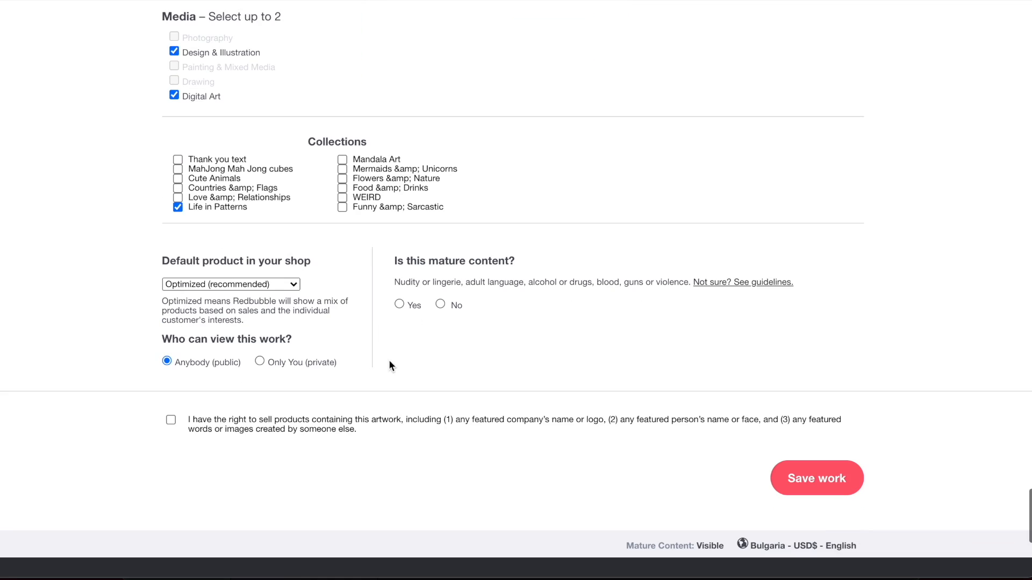
- Set the default product in the shop to A-Line Dress
{"action": "left_click", "coordinate": [230, 285]}
{"action": "scroll", "coordinate": [239, 124], "scroll_direction": "up", "scroll_amount": 15}
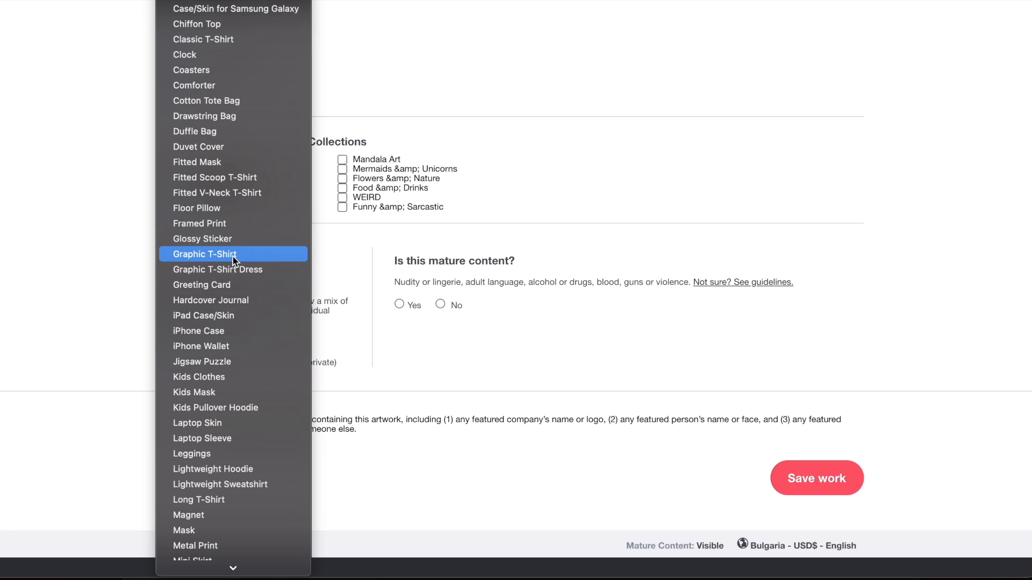
{"action": "scroll", "coordinate": [252, 147], "scroll_direction": "up", "scroll_amount": 3}
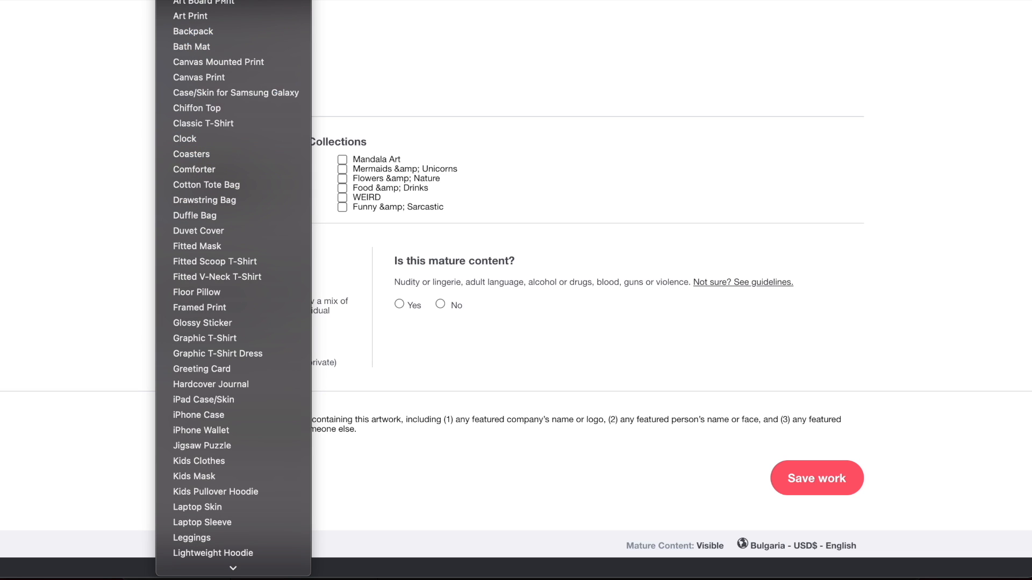
{"action": "left_click", "coordinate": [336, 282]}
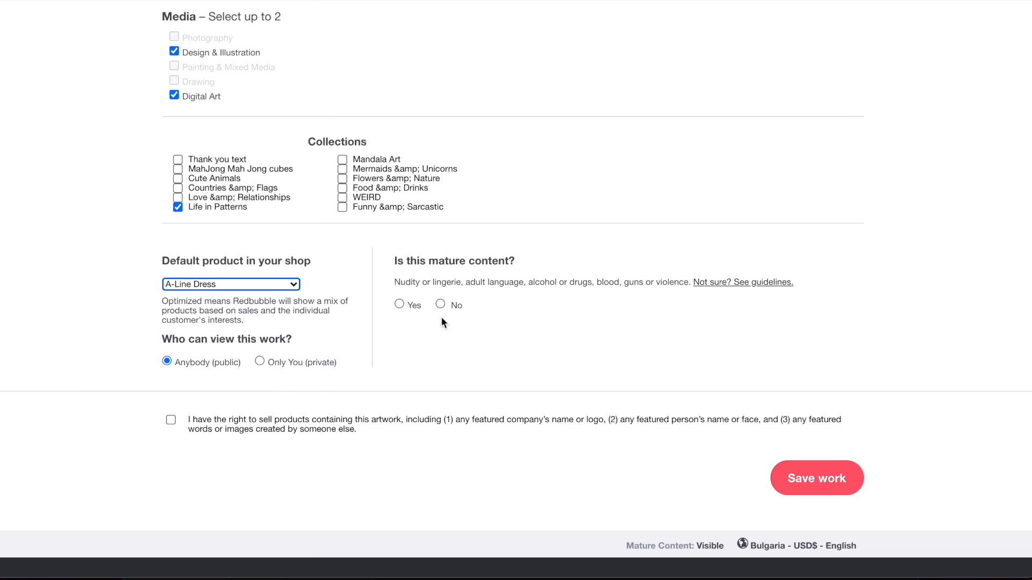
- Declare the work free of mature content, confirm the right to sell it, and save the work
{"action": "left_click", "coordinate": [440, 304]}
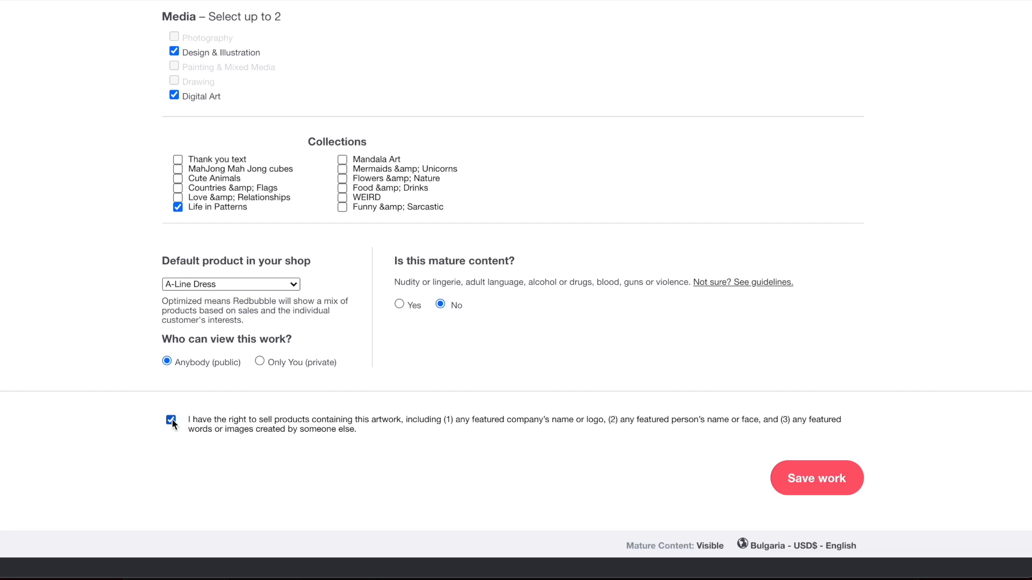
{"action": "left_click", "coordinate": [824, 476]}
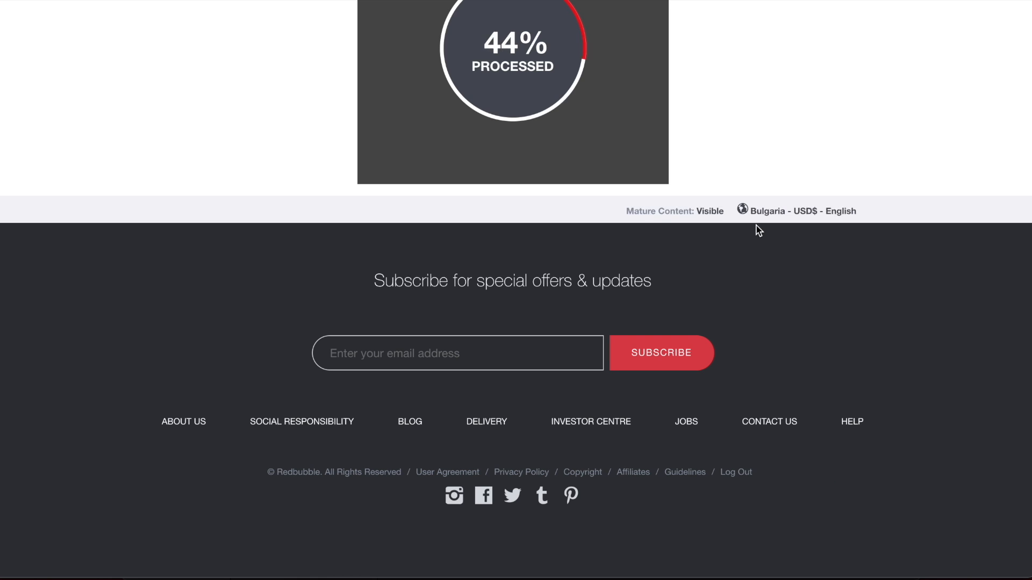
{"action": "scroll", "coordinate": [758, 230], "scroll_direction": "up", "scroll_amount": 3}
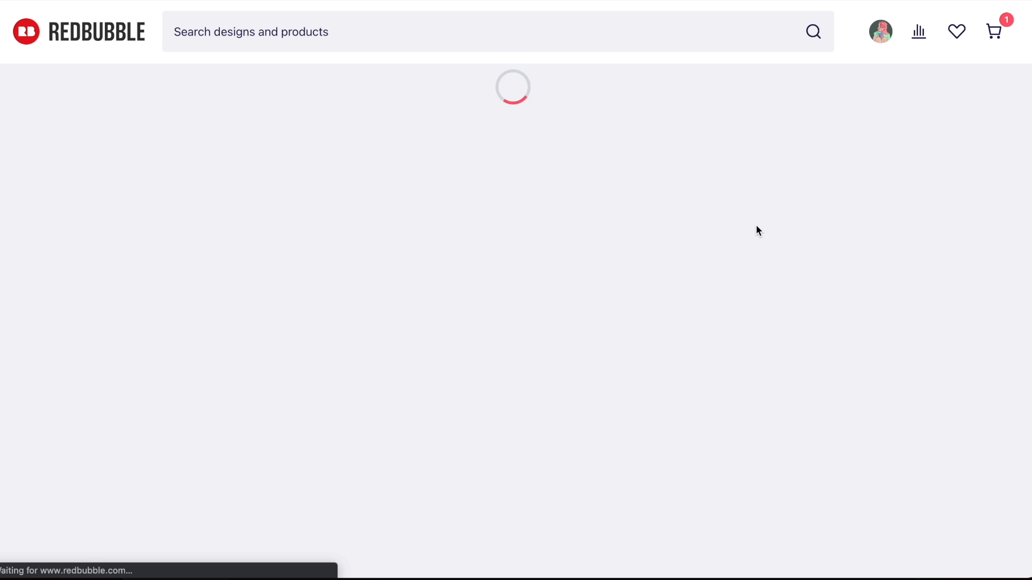
- Review how the pattern looks on every product preview of the published work
{"action": "scroll", "coordinate": [757, 226], "scroll_direction": "down", "scroll_amount": 5}
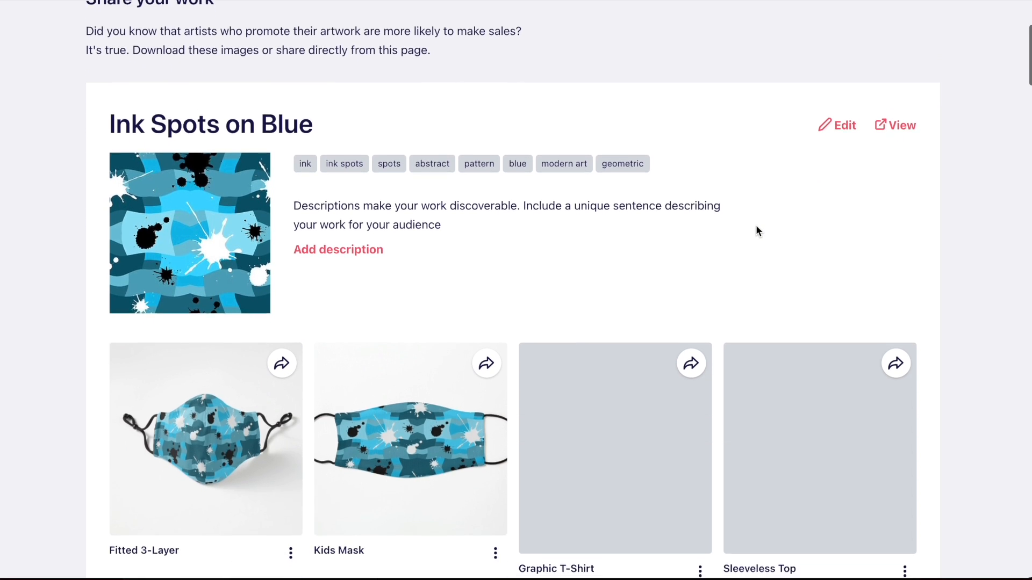
{"action": "scroll", "coordinate": [756, 224], "scroll_direction": "down", "scroll_amount": 8}
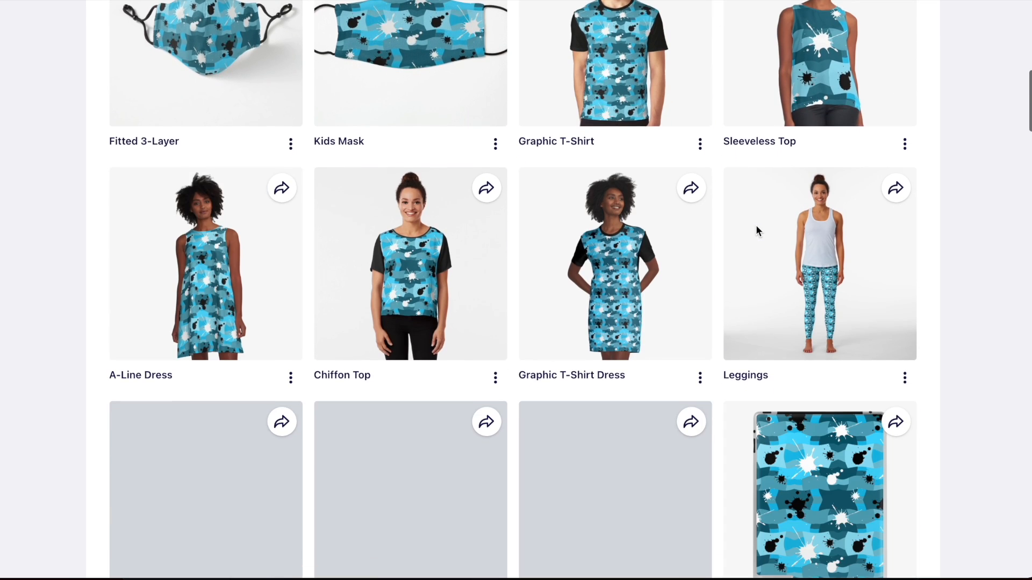
{"action": "scroll", "coordinate": [756, 225], "scroll_direction": "down", "scroll_amount": 6}
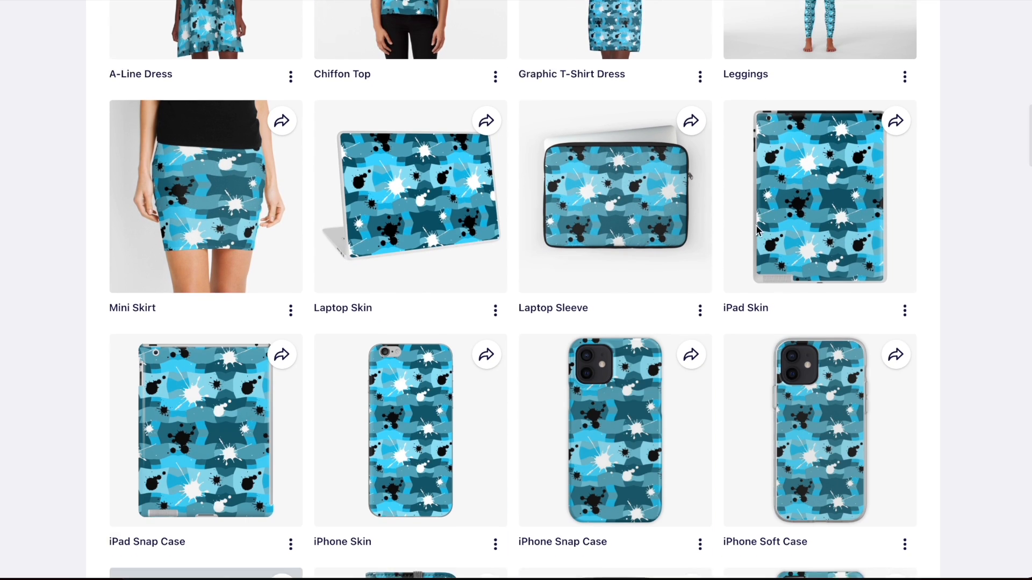
{"action": "scroll", "coordinate": [756, 230], "scroll_direction": "down", "scroll_amount": 20}
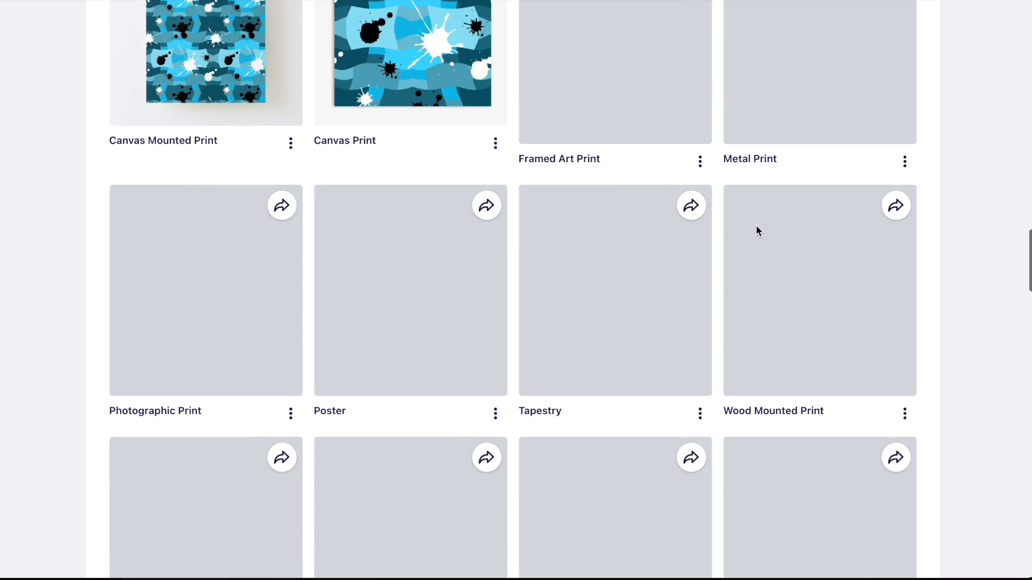
{"action": "scroll", "coordinate": [757, 230], "scroll_direction": "down", "scroll_amount": 2}
{"action": "scroll", "coordinate": [756, 230], "scroll_direction": "down", "scroll_amount": 1}
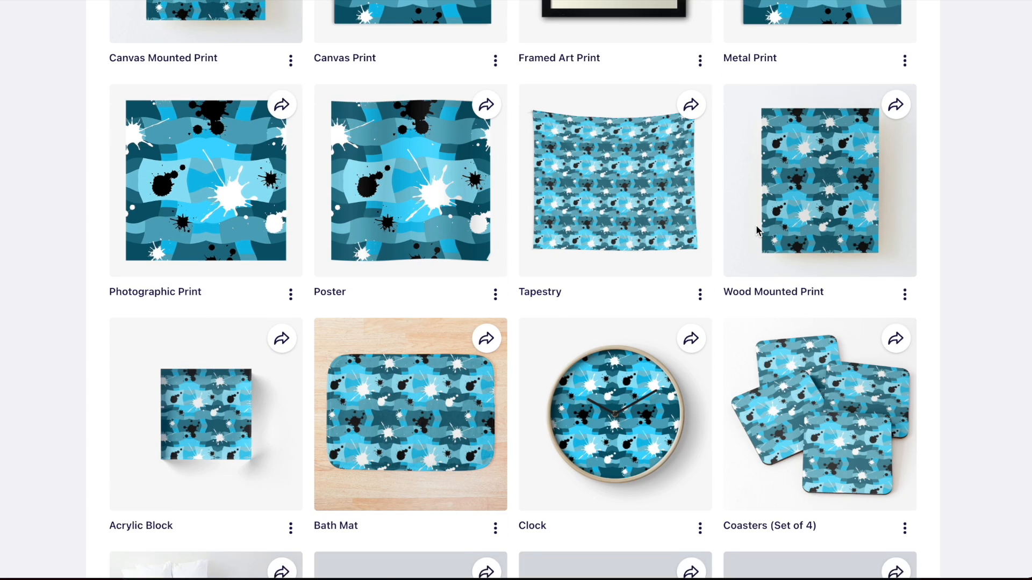
{"action": "scroll", "coordinate": [756, 230], "scroll_direction": "down", "scroll_amount": 16}
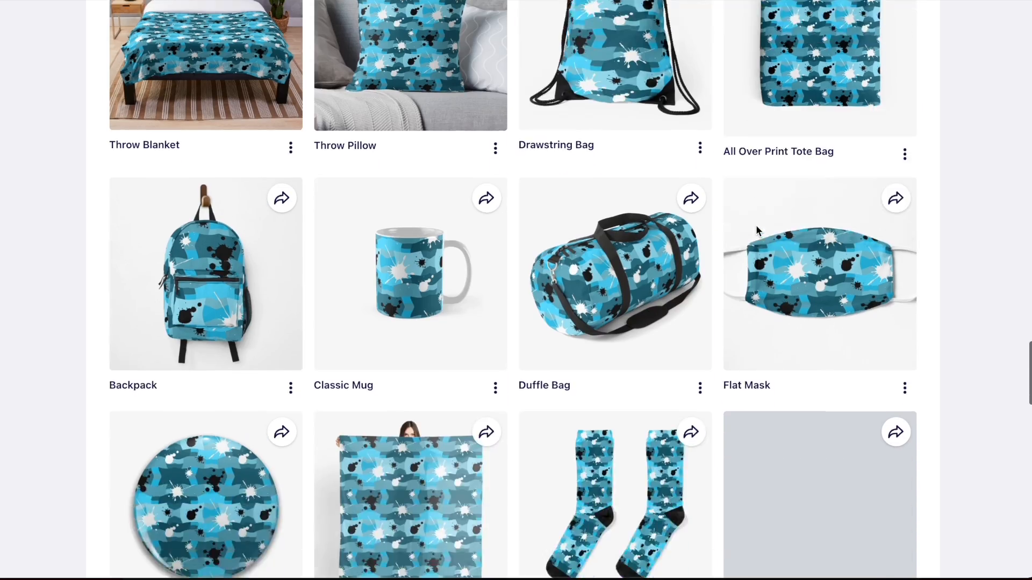
{"action": "scroll", "coordinate": [757, 230], "scroll_direction": "down", "scroll_amount": 11}
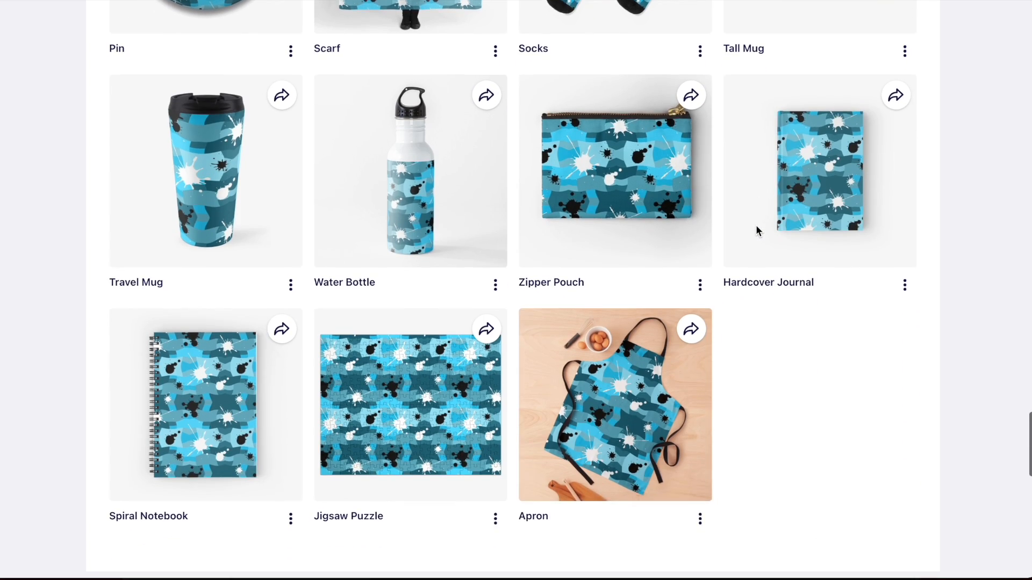
{"action": "scroll", "coordinate": [755, 230], "scroll_direction": "down", "scroll_amount": 4}
{"action": "scroll", "coordinate": [756, 230], "scroll_direction": "up", "scroll_amount": 2}
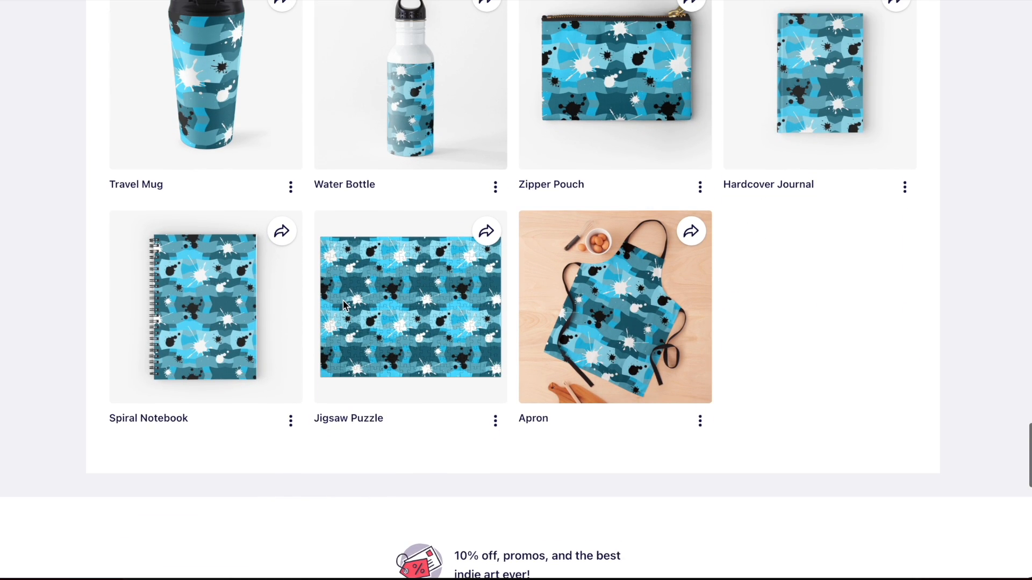
- Open the Jigsaw Puzzle's product page and select the 1000 pieces option
{"action": "left_click", "coordinate": [493, 422]}
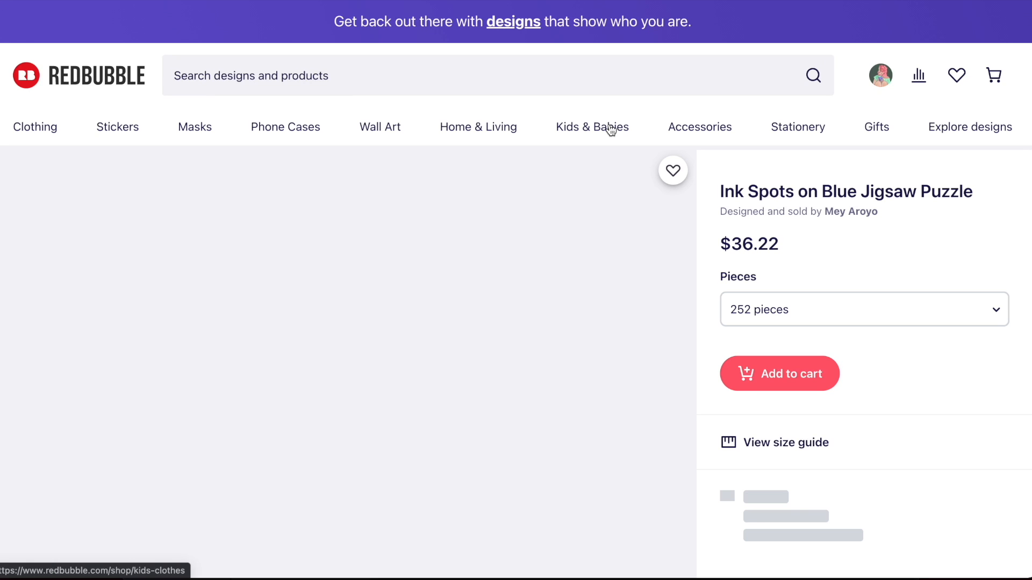
{"action": "scroll", "coordinate": [611, 131], "scroll_direction": "down", "scroll_amount": 3}
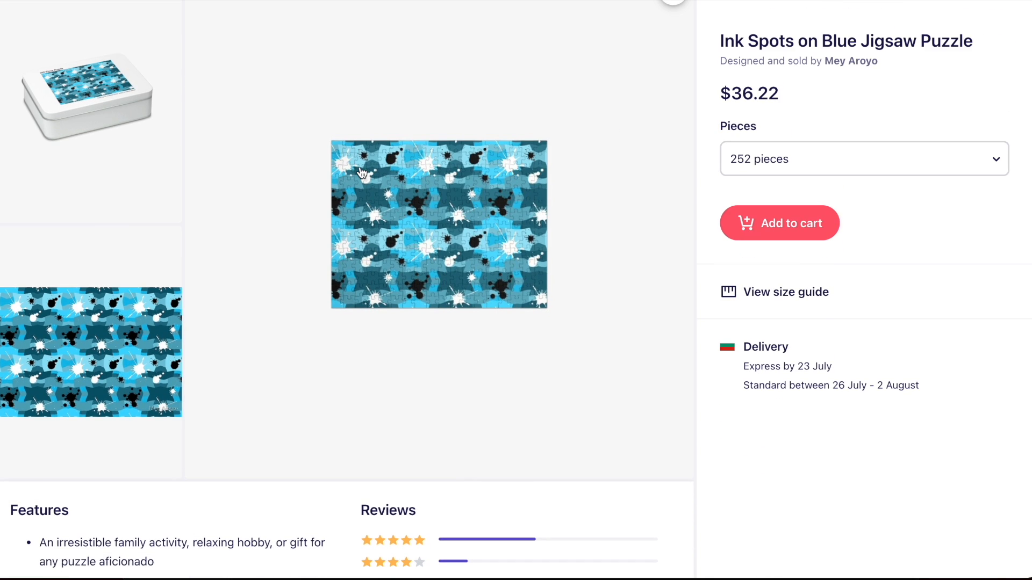
{"action": "left_click", "coordinate": [855, 160]}
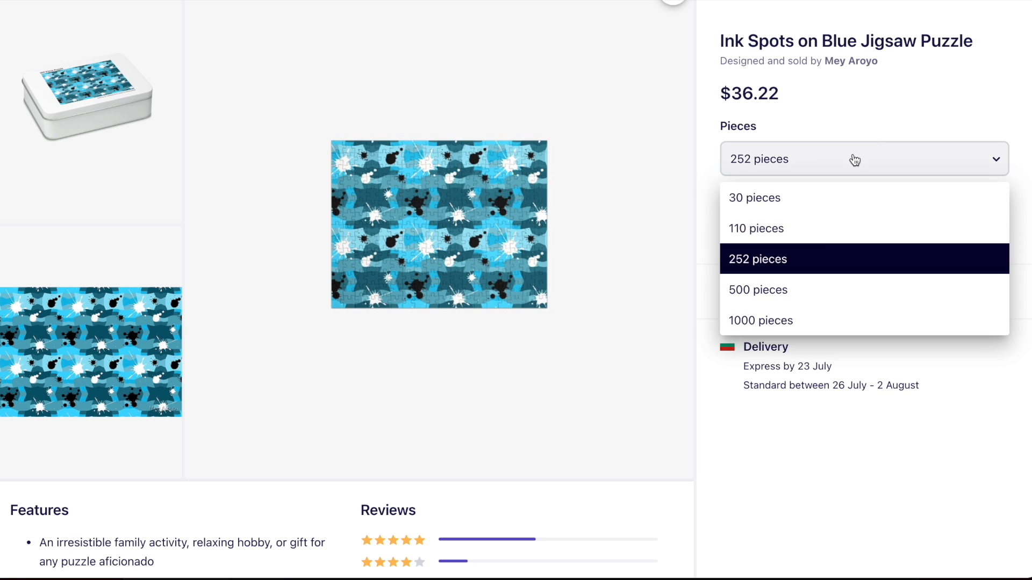
{"action": "left_click", "coordinate": [797, 322]}
- Examine the enlarged preview images of the 1000-piece puzzle and its tin box, and the product details
{"action": "scroll", "coordinate": [338, 216], "scroll_direction": "up", "scroll_amount": 2}
{"action": "left_click", "coordinate": [399, 274]}
{"action": "key", "text": "Right"}
{"action": "key", "text": "Right"}
{"action": "key", "text": "Right"}
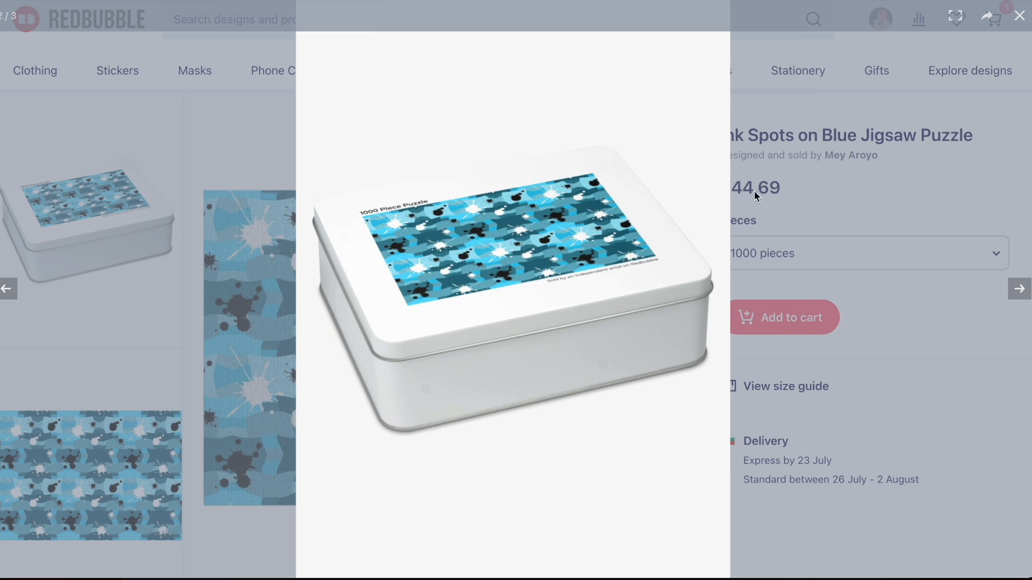
{"action": "left_click", "coordinate": [757, 197]}
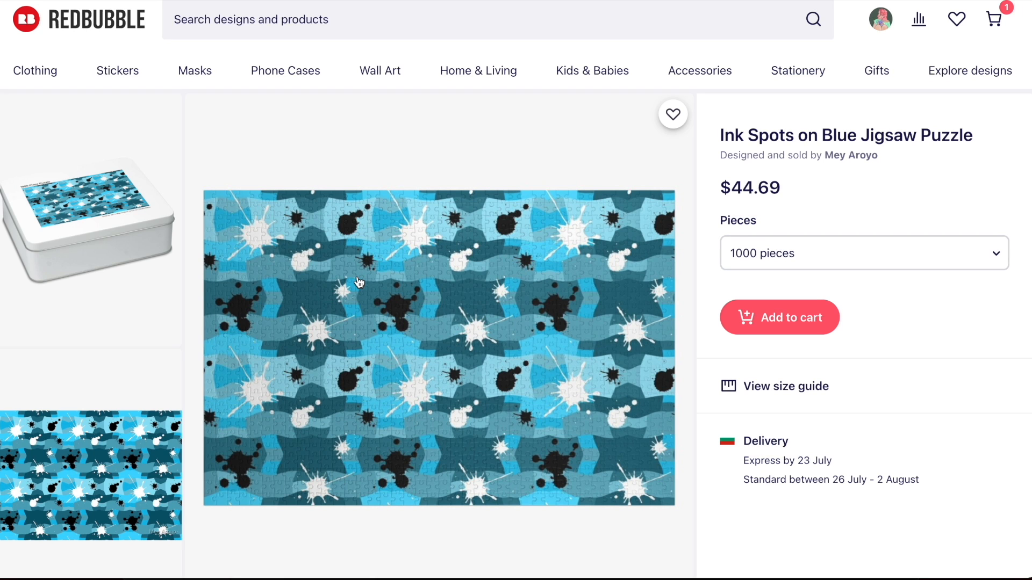
{"action": "scroll", "coordinate": [359, 282], "scroll_direction": "down", "scroll_amount": 3}
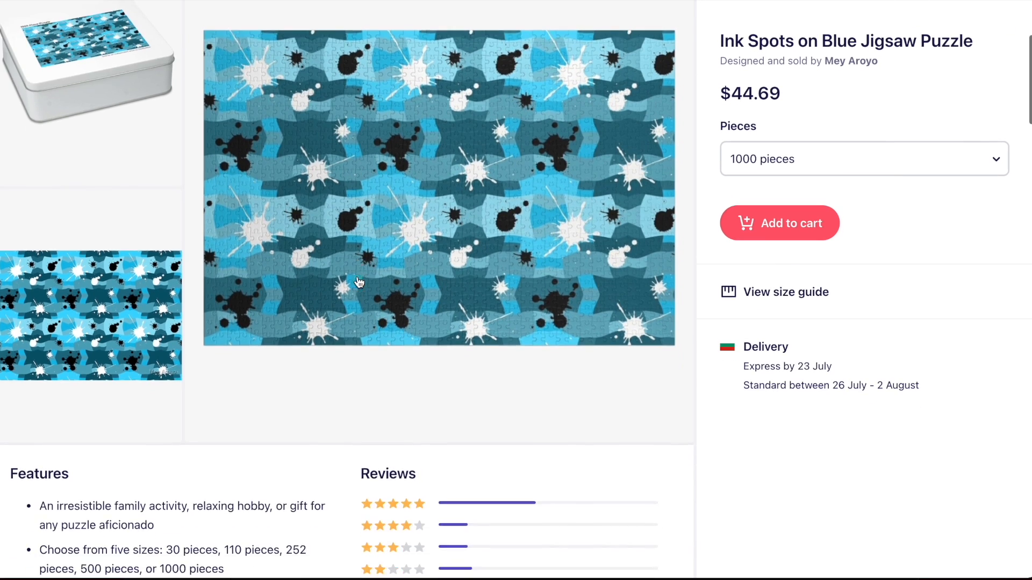
{"action": "scroll", "coordinate": [358, 278], "scroll_direction": "down", "scroll_amount": 10}
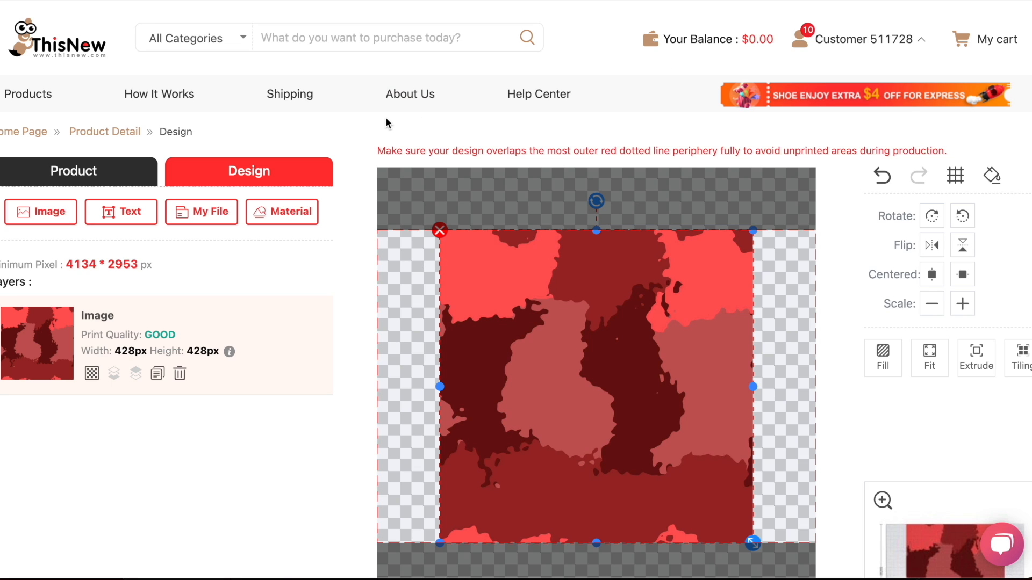
- In ThisNew's design editor, replace the red camouflage image with "Untitled design (6).jpg" and tile it in a regular grid
{"action": "left_click", "coordinate": [436, 230]}
{"action": "left_click", "coordinate": [32, 211]}
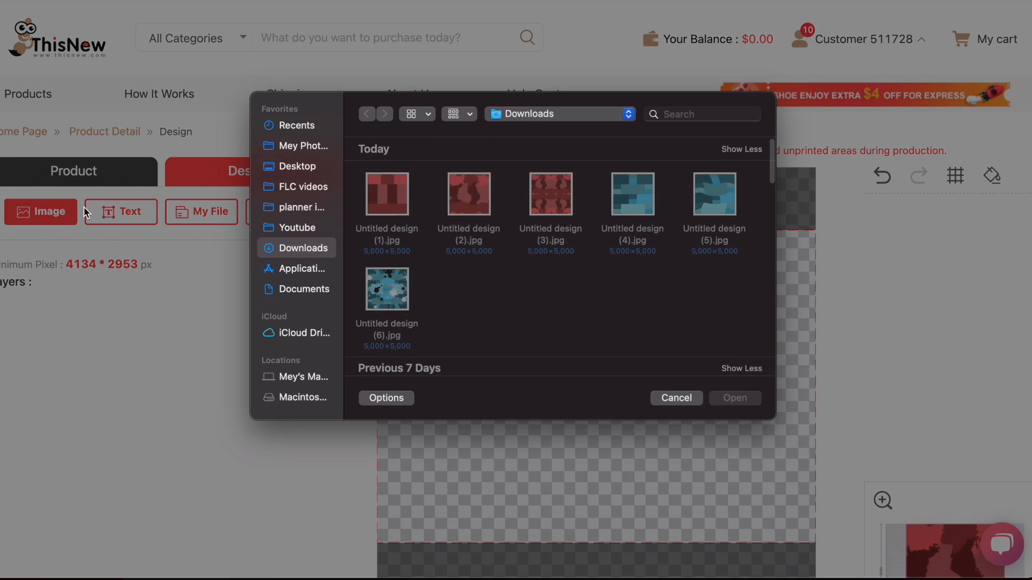
{"action": "double_click", "coordinate": [383, 289]}
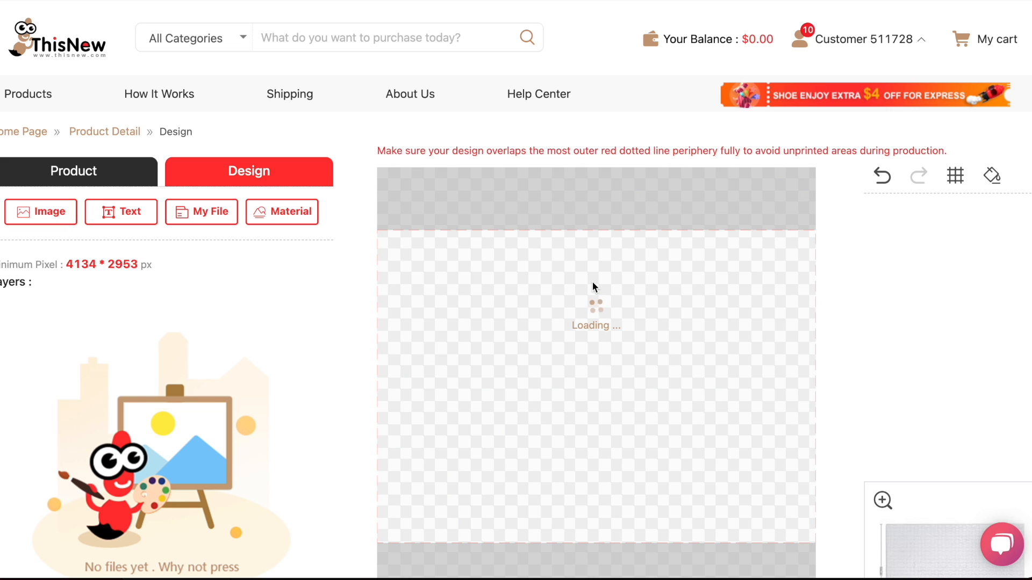
{"action": "mouse_move", "coordinate": [1017, 356]}
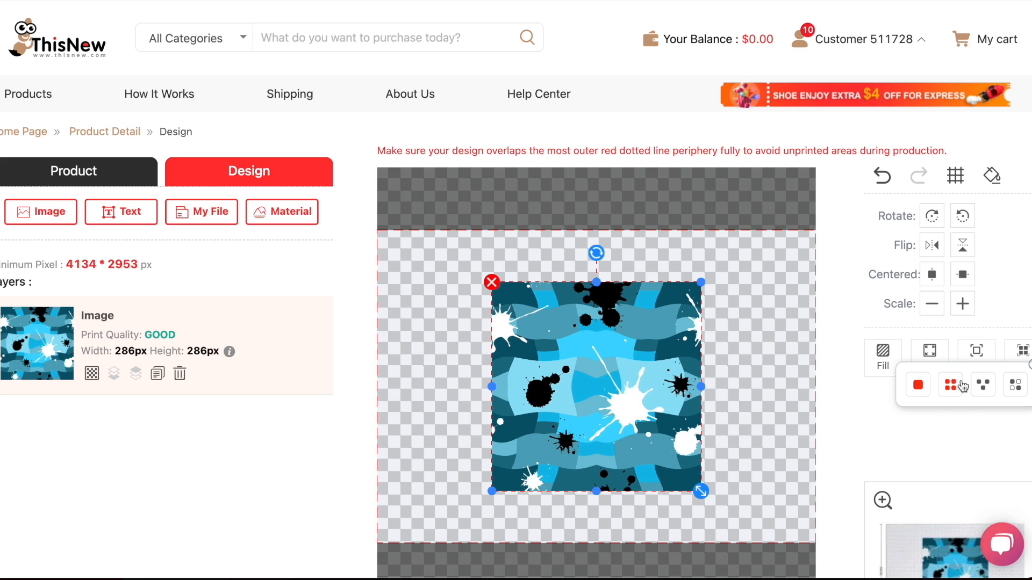
{"action": "left_click", "coordinate": [950, 385]}
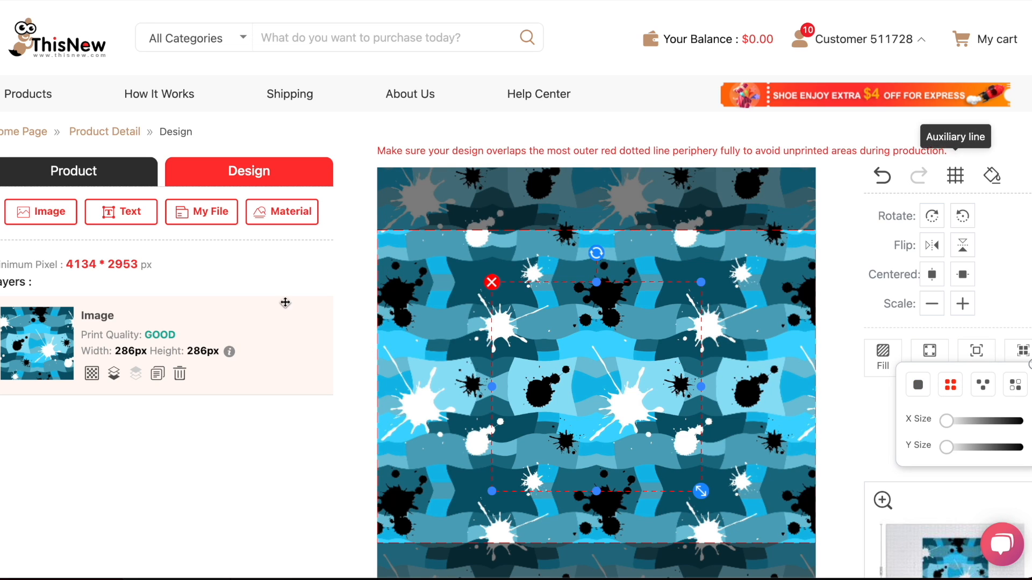
- Enlarge the puzzle preview and examine the tiled pattern on the flat puzzle, box and framed wall mockups
{"action": "scroll", "coordinate": [1002, 408], "scroll_direction": "down", "scroll_amount": 3}
{"action": "left_click", "coordinate": [947, 396]}
{"action": "left_click", "coordinate": [947, 396]}
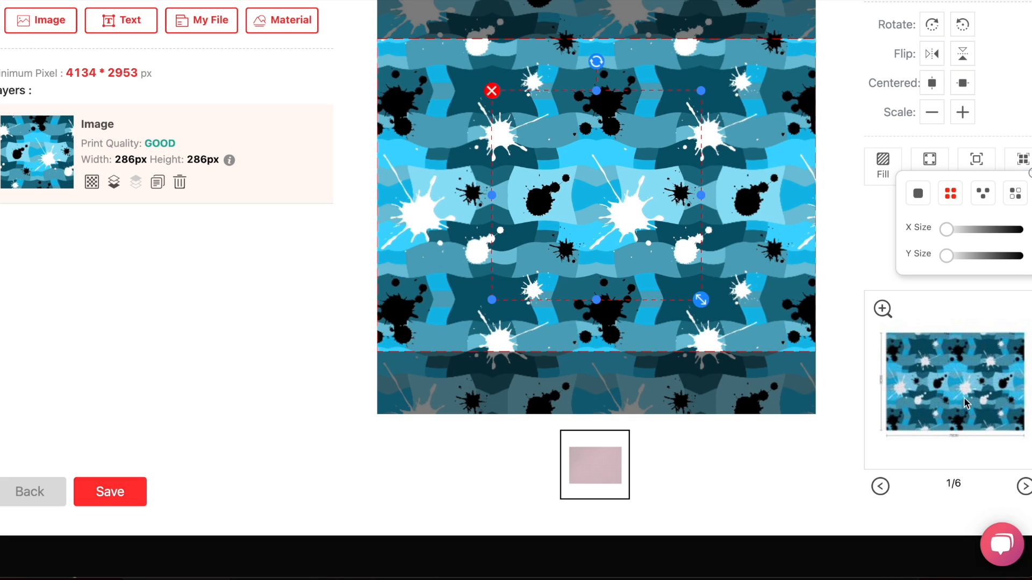
{"action": "left_click", "coordinate": [954, 382]}
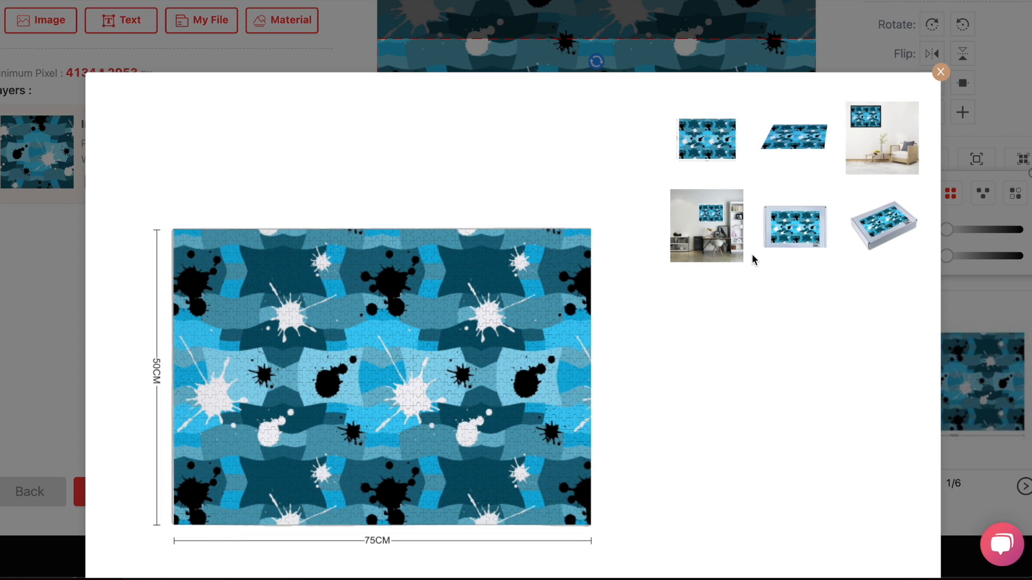
{"action": "left_click", "coordinate": [710, 235]}
{"action": "left_click", "coordinate": [796, 232]}
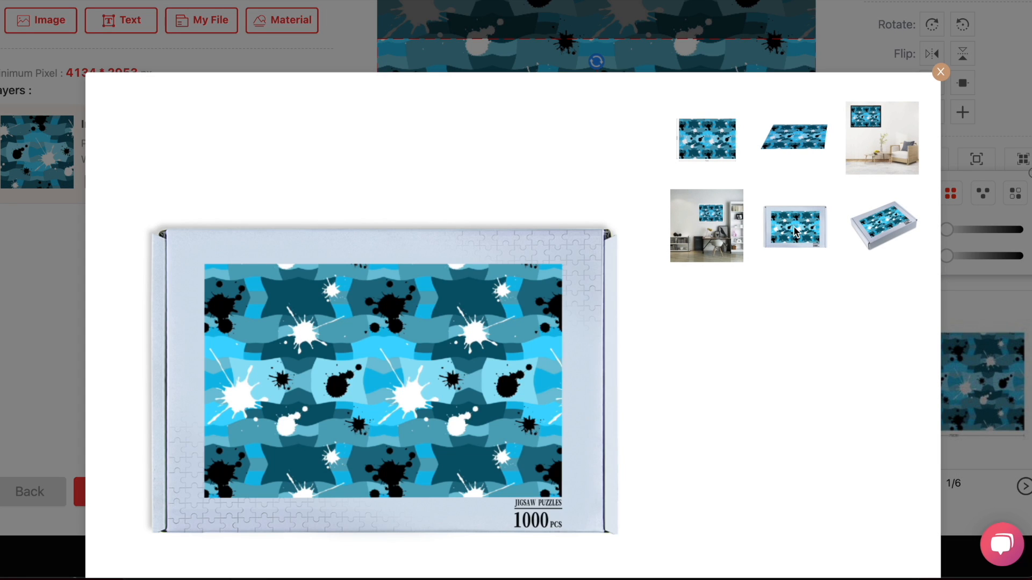
{"action": "left_click", "coordinate": [878, 155]}
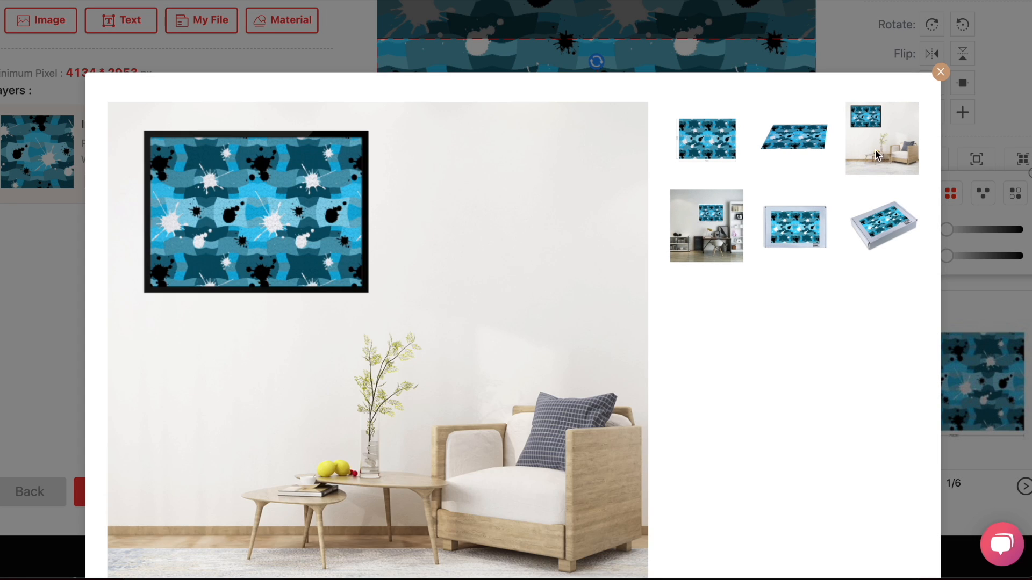
{"action": "left_click", "coordinate": [774, 150]}
{"action": "left_click", "coordinate": [711, 143]}
{"action": "left_click", "coordinate": [704, 212]}
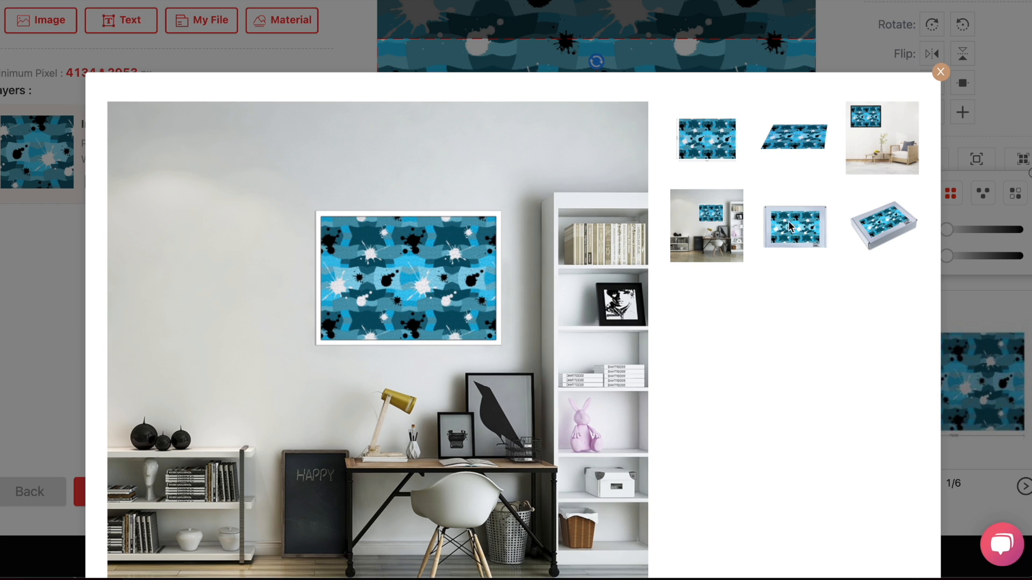
- Compare the desk-room wall mockup with the 1000-piece box mockups and close the enlarged preview
{"action": "scroll", "coordinate": [802, 226], "scroll_direction": "down", "scroll_amount": 1}
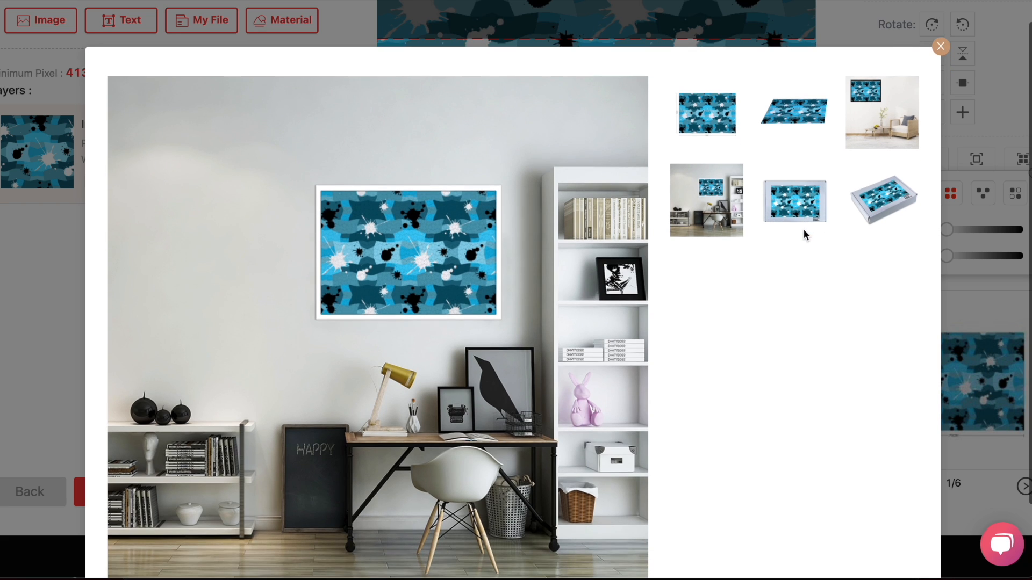
{"action": "scroll", "coordinate": [411, 225], "scroll_direction": "down", "scroll_amount": 3}
{"action": "scroll", "coordinate": [765, 272], "scroll_direction": "up", "scroll_amount": 1}
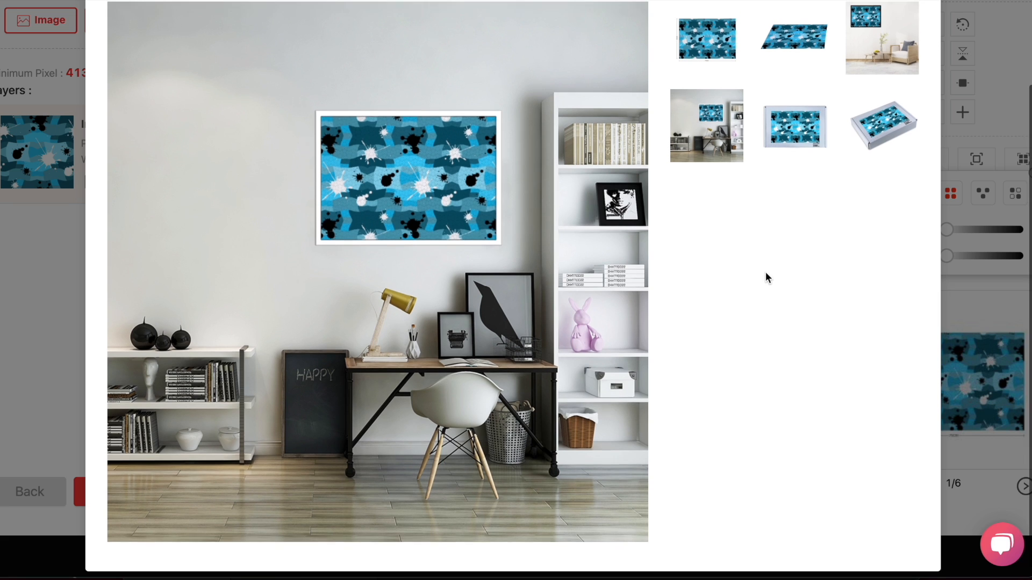
{"action": "left_click", "coordinate": [815, 134]}
{"action": "left_click", "coordinate": [901, 150]}
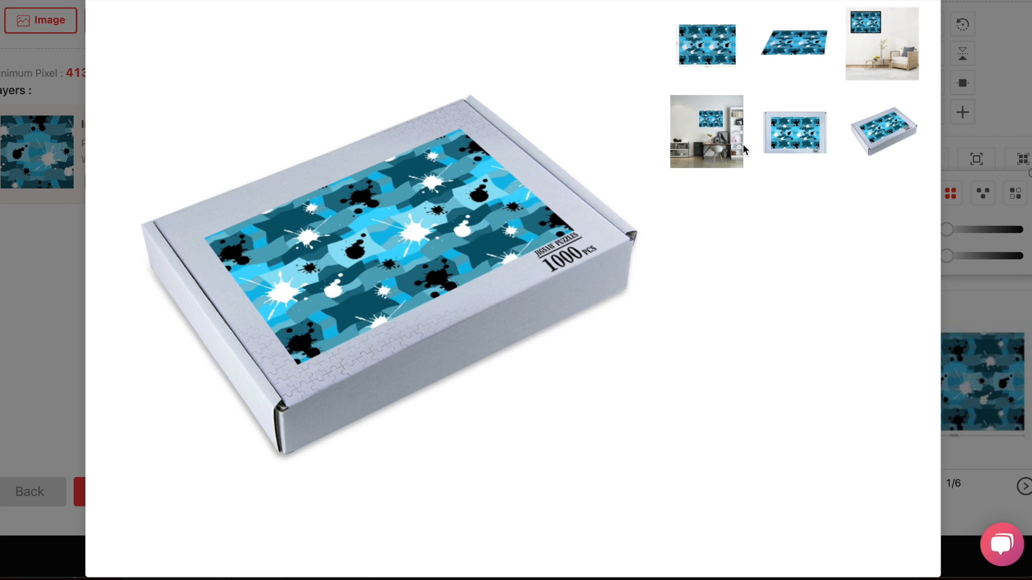
{"action": "left_click", "coordinate": [724, 146]}
{"action": "scroll", "coordinate": [306, 295], "scroll_direction": "up", "scroll_amount": 2}
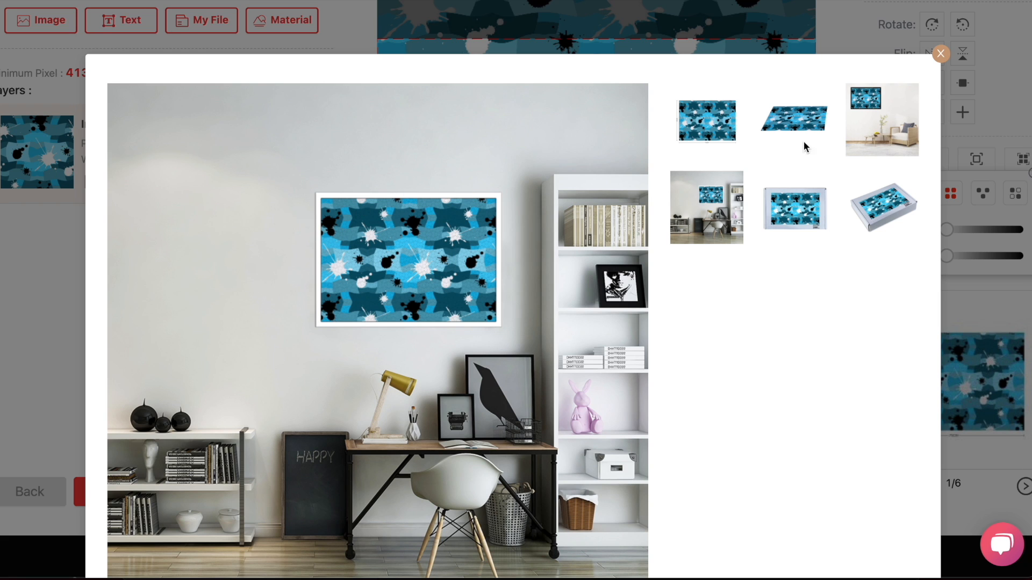
{"action": "left_click", "coordinate": [941, 53]}
{"action": "scroll", "coordinate": [929, 68], "scroll_direction": "up", "scroll_amount": 1}
{"action": "scroll", "coordinate": [927, 67], "scroll_direction": "up", "scroll_amount": 3}
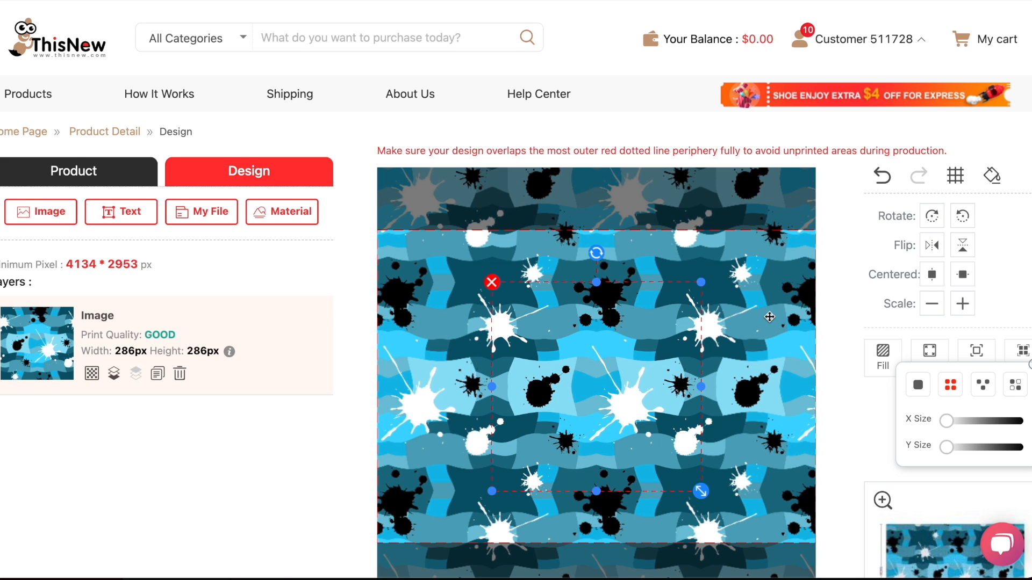
- Switch to Canva, dismiss the saved-design message and review the block, wavy and paint-splatter stages on pages 1 to 3
{"action": "scroll", "coordinate": [769, 317], "scroll_direction": "down", "scroll_amount": 1}
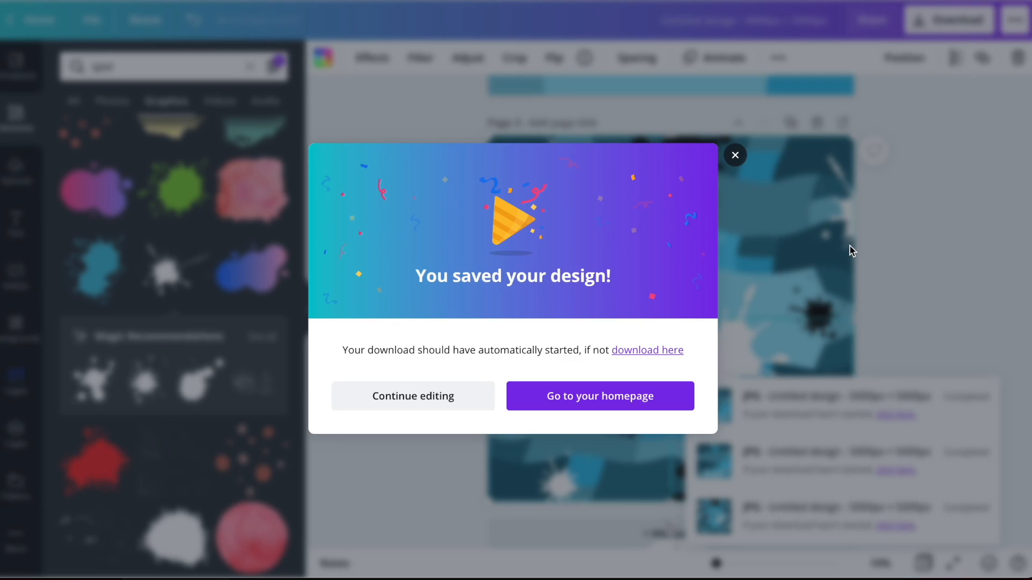
{"action": "left_click", "coordinate": [751, 184]}
{"action": "scroll", "coordinate": [886, 264], "scroll_direction": "up", "scroll_amount": 10}
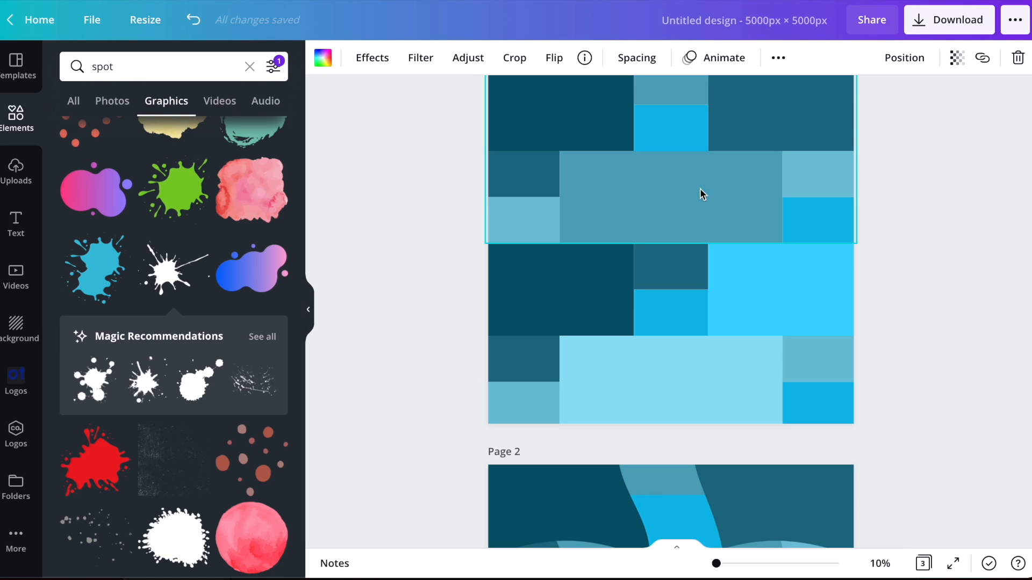
{"action": "scroll", "coordinate": [700, 191], "scroll_direction": "down", "scroll_amount": 3}
{"action": "scroll", "coordinate": [700, 197], "scroll_direction": "down", "scroll_amount": 4}
{"action": "scroll", "coordinate": [795, 267], "scroll_direction": "up", "scroll_amount": 7}
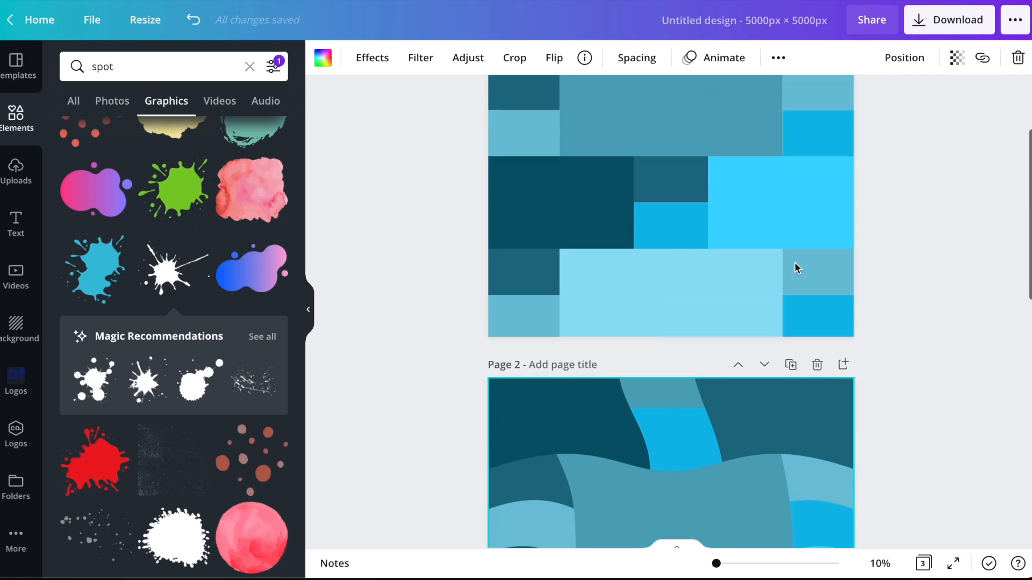
{"action": "scroll", "coordinate": [711, 255], "scroll_direction": "down", "scroll_amount": 9}
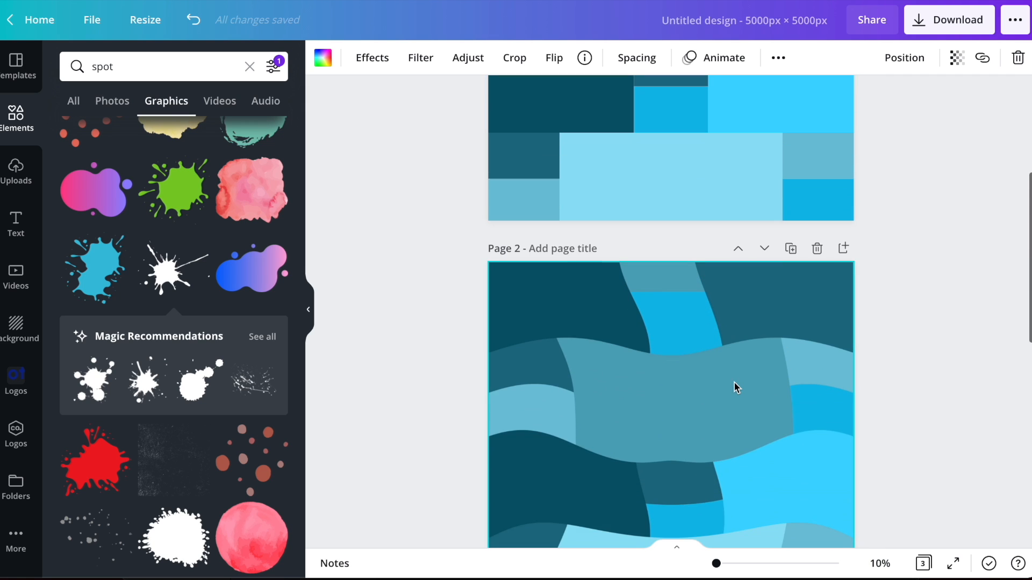
{"action": "scroll", "coordinate": [736, 140], "scroll_direction": "down", "scroll_amount": 5}
{"action": "scroll", "coordinate": [737, 140], "scroll_direction": "up", "scroll_amount": 4}
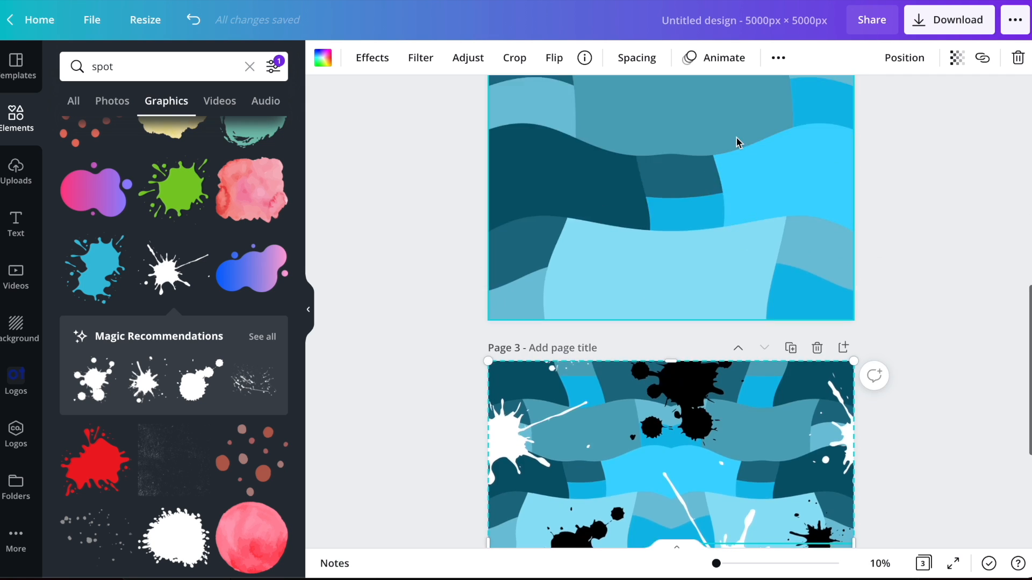
{"action": "scroll", "coordinate": [738, 141], "scroll_direction": "down", "scroll_amount": 1}
{"action": "scroll", "coordinate": [738, 142], "scroll_direction": "down", "scroll_amount": 4}
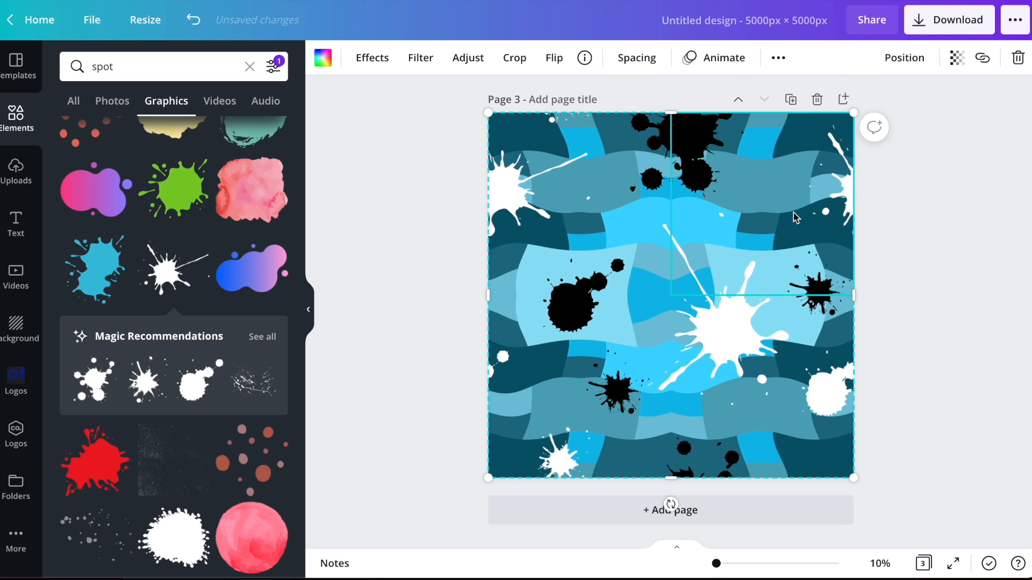
{"action": "left_click", "coordinate": [924, 255]}
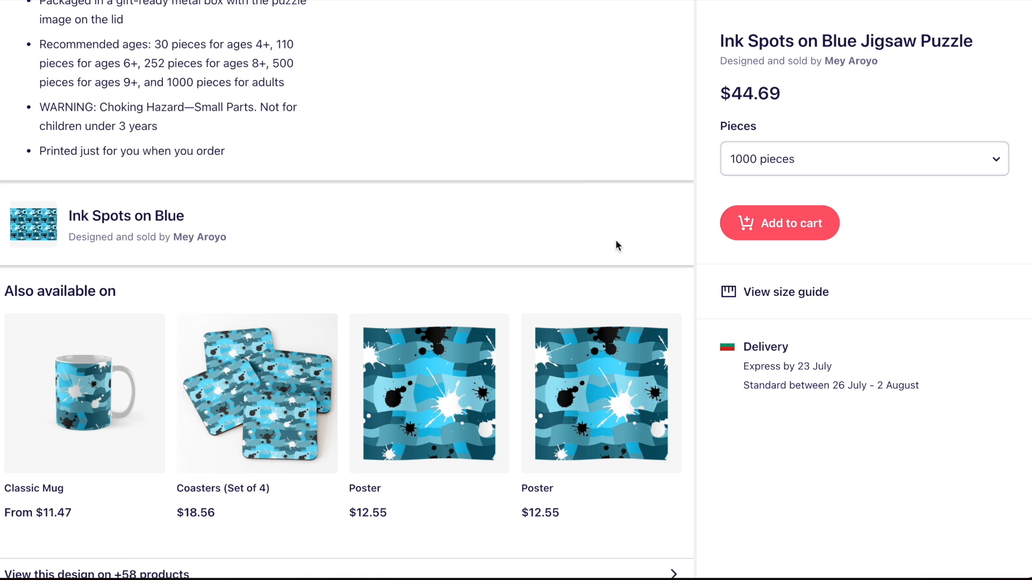
- On Redbubble, open the Coasters (Set of 4) page from the puzzle listing and look through its images and related products
{"action": "scroll", "coordinate": [615, 244], "scroll_direction": "down", "scroll_amount": 1}
{"action": "left_click", "coordinate": [249, 349]}
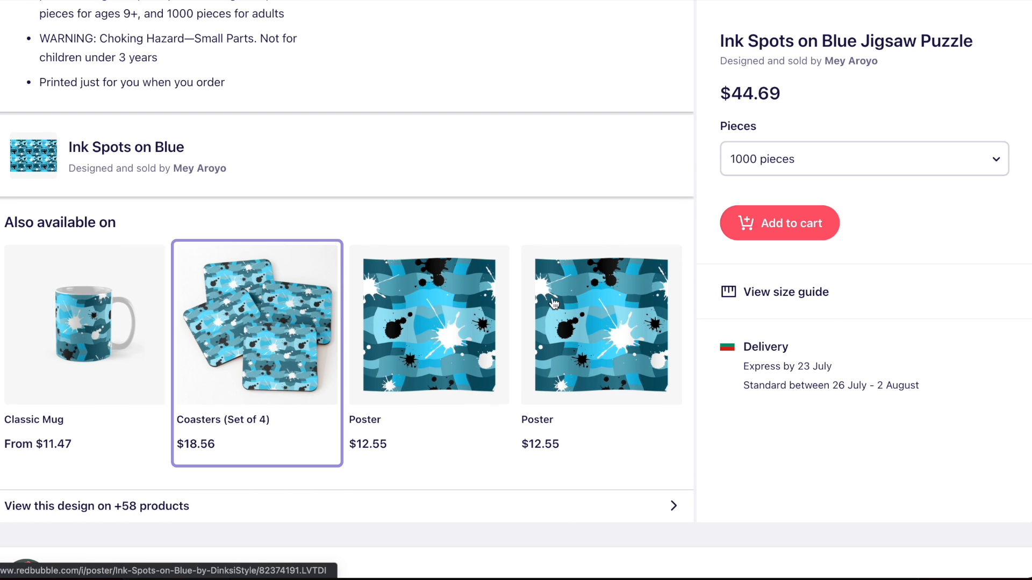
{"action": "scroll", "coordinate": [554, 304], "scroll_direction": "down", "scroll_amount": 2}
{"action": "scroll", "coordinate": [554, 304], "scroll_direction": "down", "scroll_amount": 10}
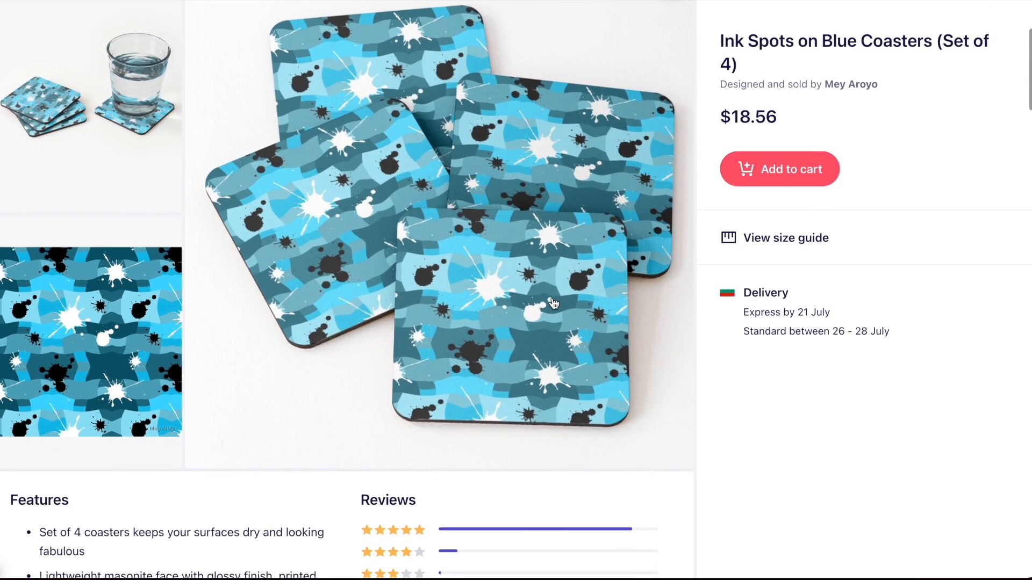
{"action": "scroll", "coordinate": [554, 303], "scroll_direction": "down", "scroll_amount": 9}
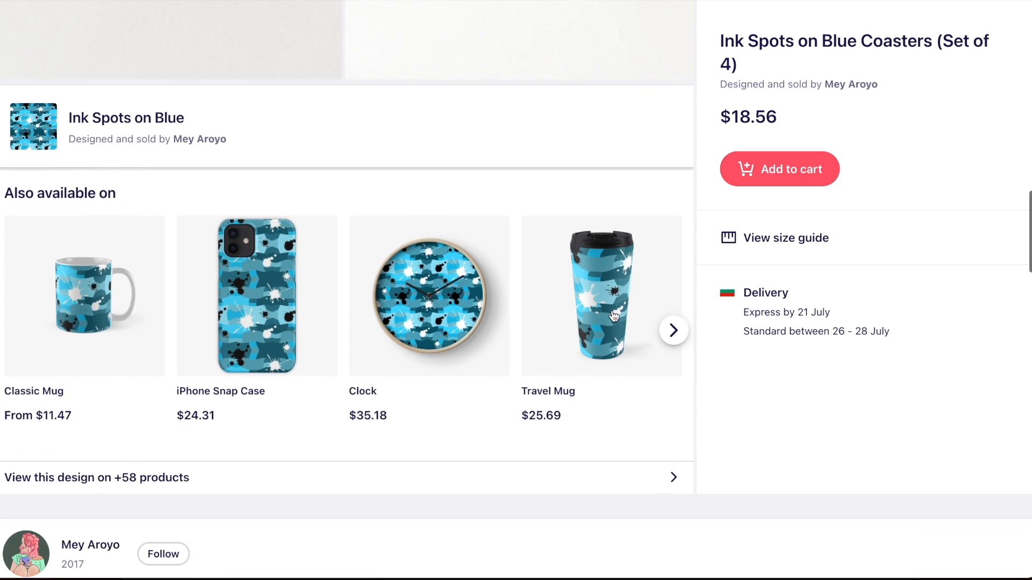
{"action": "left_click", "coordinate": [673, 330]}
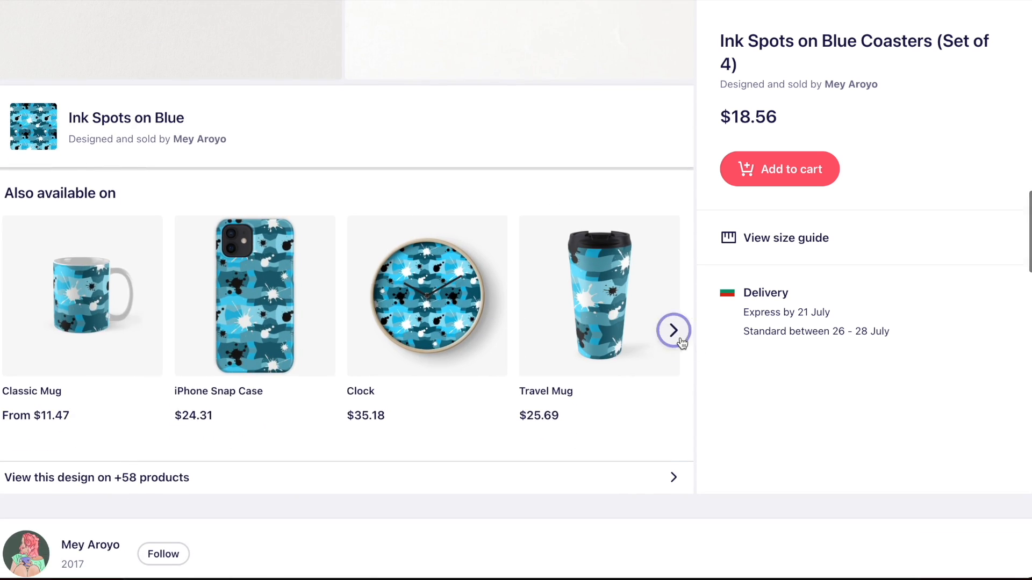
- Open the full list of products available with this design and examine the pattern on clothing, cases, prints and home items
{"action": "left_click", "coordinate": [678, 480]}
{"action": "scroll", "coordinate": [607, 260], "scroll_direction": "down", "scroll_amount": 5}
{"action": "scroll", "coordinate": [607, 260], "scroll_direction": "down", "scroll_amount": 9}
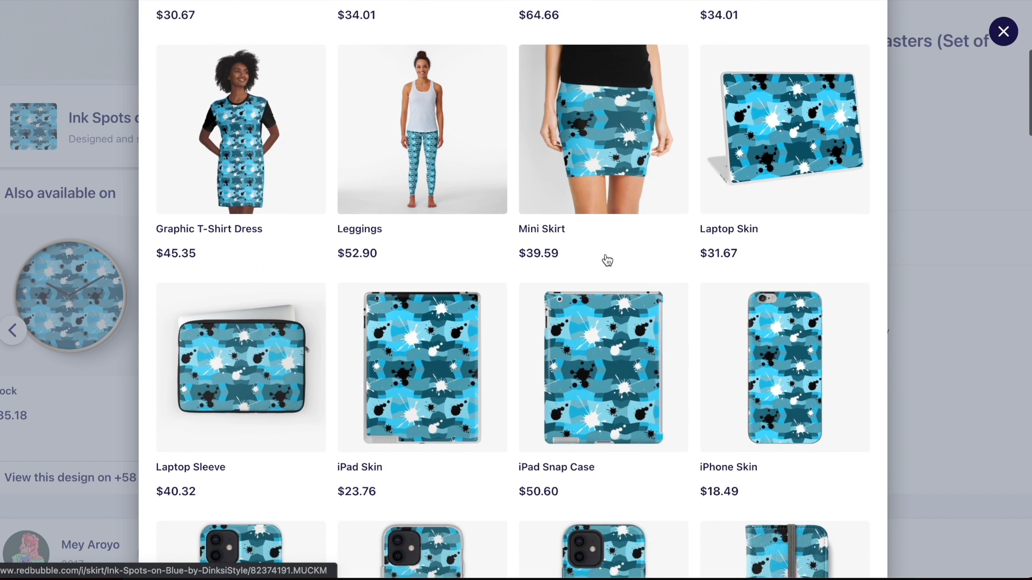
{"action": "scroll", "coordinate": [607, 260], "scroll_direction": "up", "scroll_amount": 10}
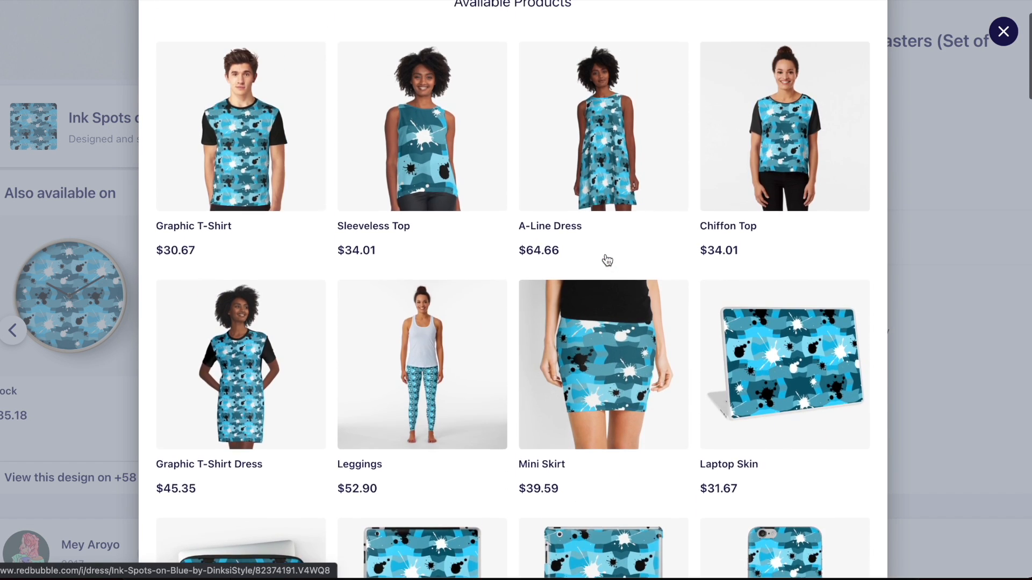
{"action": "scroll", "coordinate": [607, 260], "scroll_direction": "down", "scroll_amount": 6}
{"action": "scroll", "coordinate": [607, 260], "scroll_direction": "down", "scroll_amount": 11}
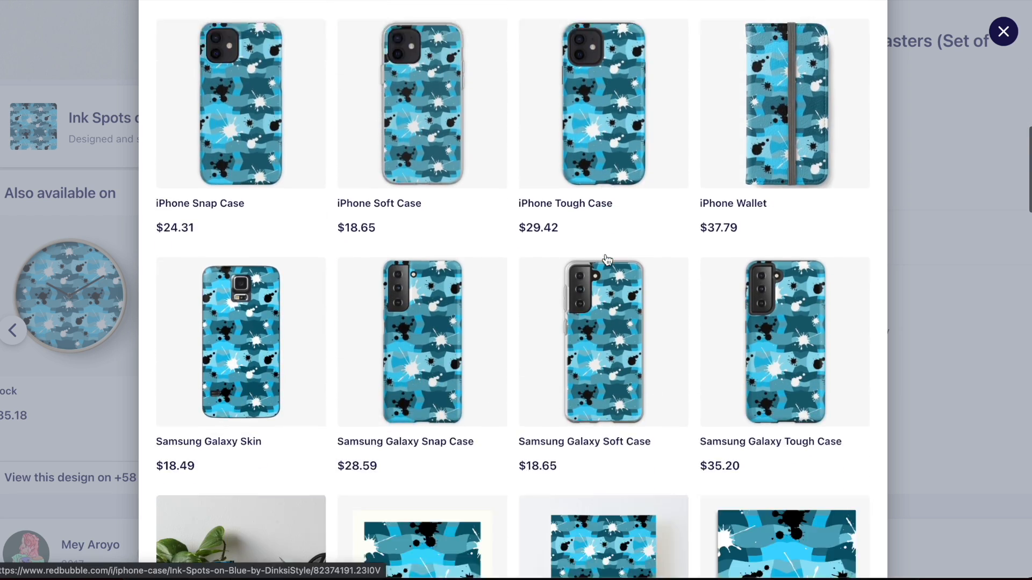
{"action": "scroll", "coordinate": [608, 260], "scroll_direction": "down", "scroll_amount": 7}
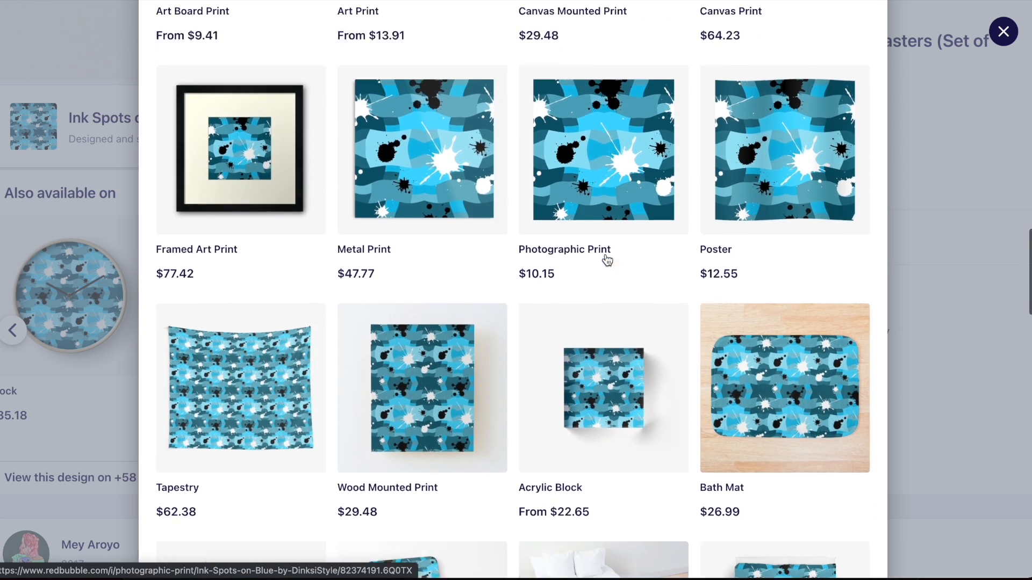
{"action": "scroll", "coordinate": [607, 260], "scroll_direction": "down", "scroll_amount": 2}
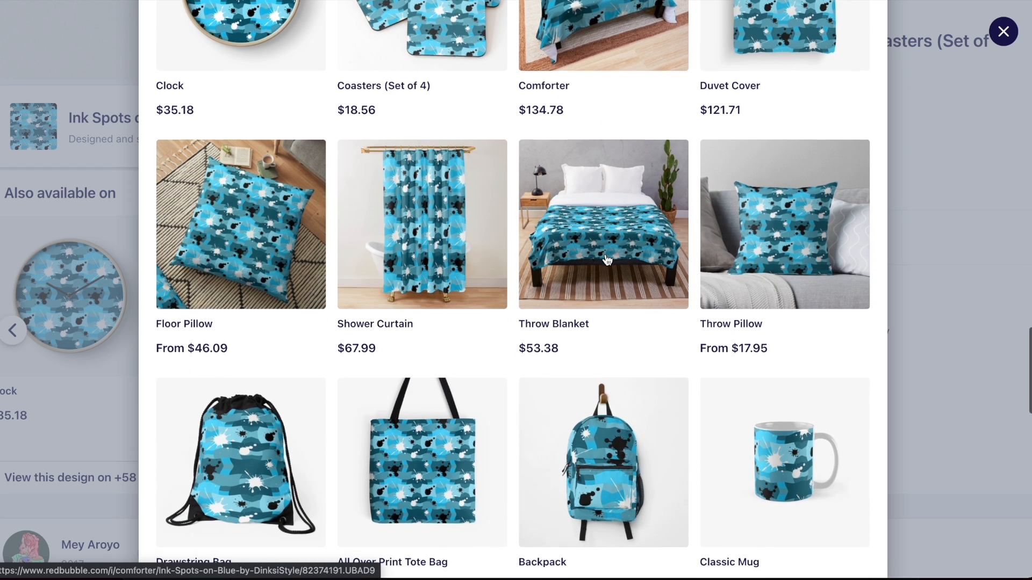